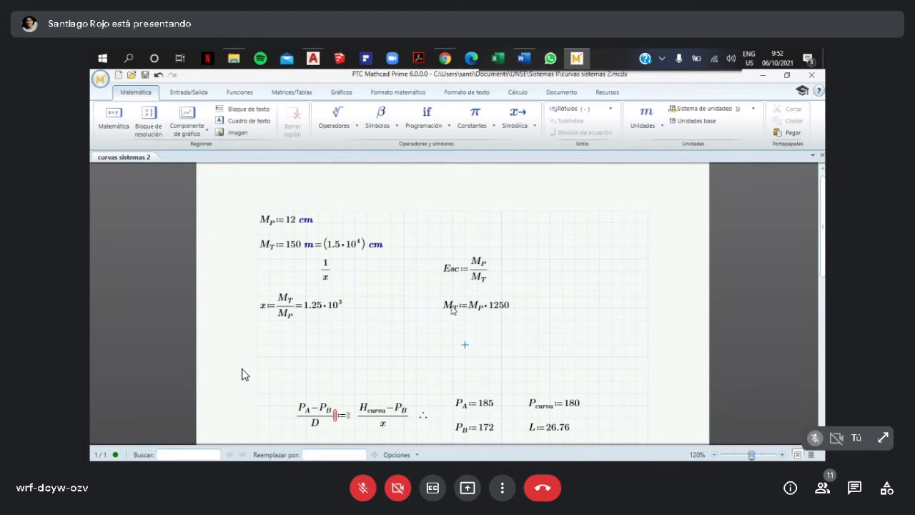
# Review the terms of the terrain-measurement formula M_T := M_P·1250 in the worksheet.
pyautogui.click(471, 311)
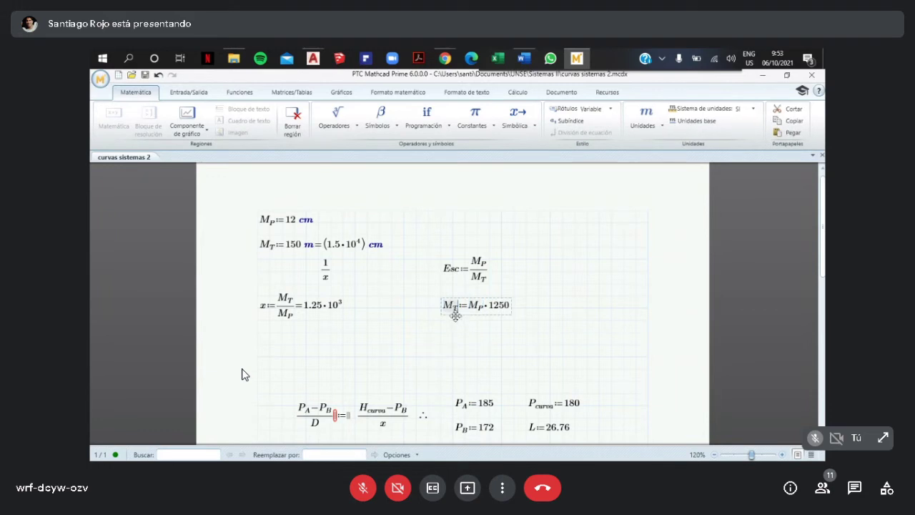
pyautogui.click(484, 296)
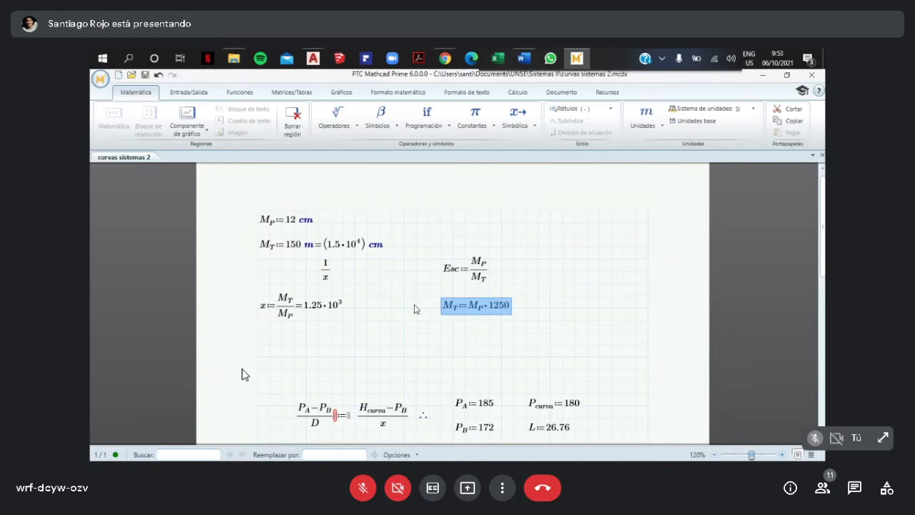
pyautogui.click(472, 308)
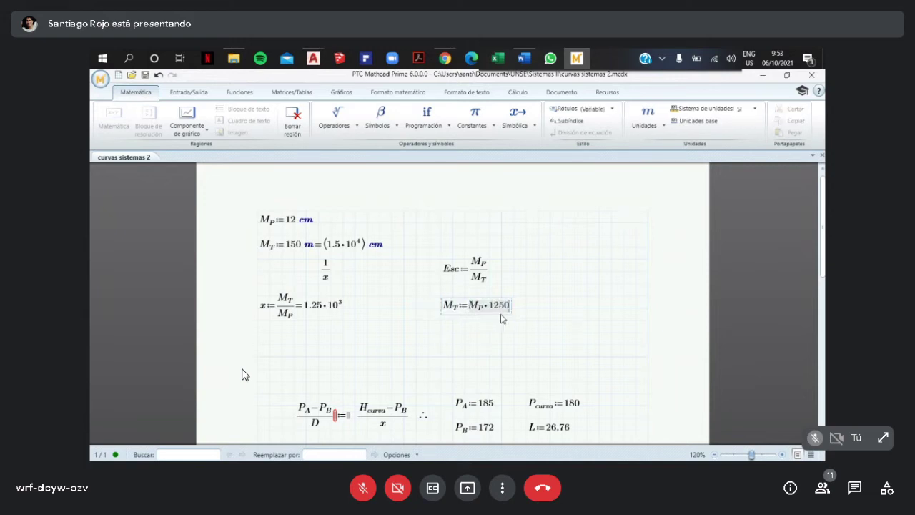
pyautogui.click(465, 324)
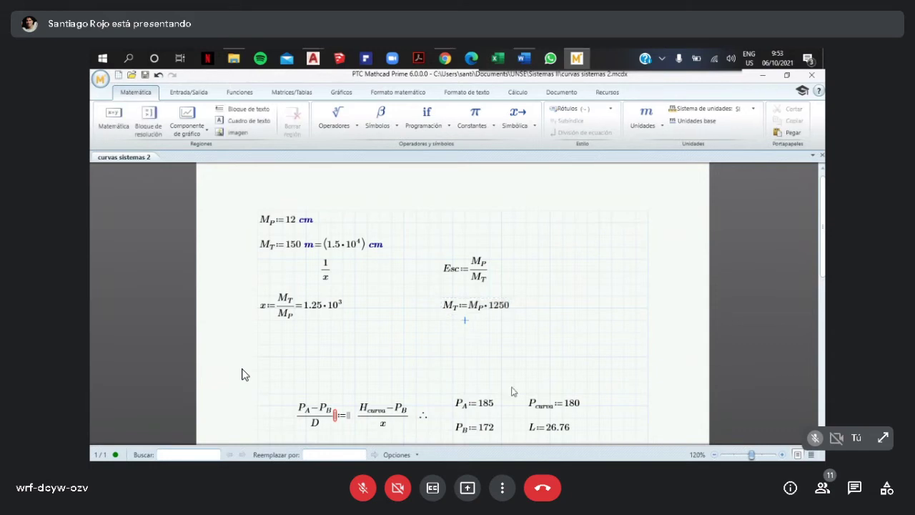
pyautogui.click(484, 313)
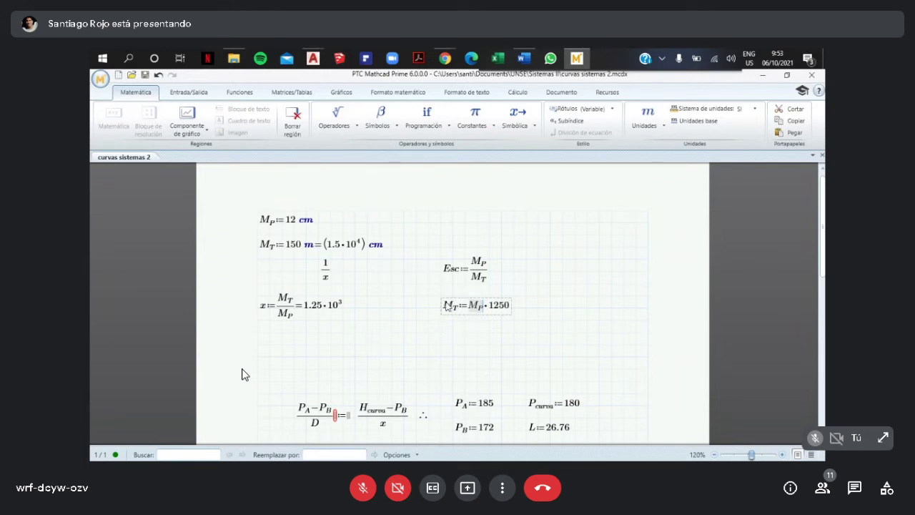
pyautogui.click(451, 346)
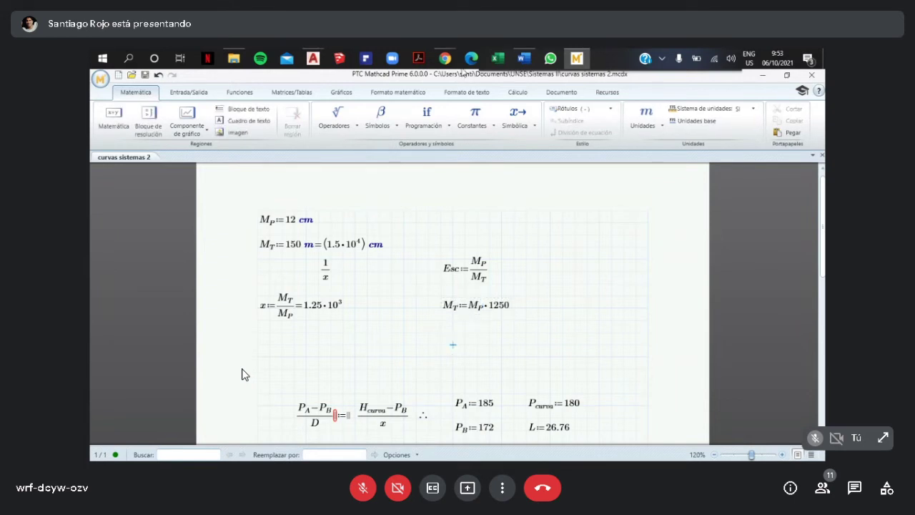
# Open the workbook perfil long - Programada.xlsx from the Consulta Perfil Long folder and look over its table and chart.
pyautogui.click(234, 58)
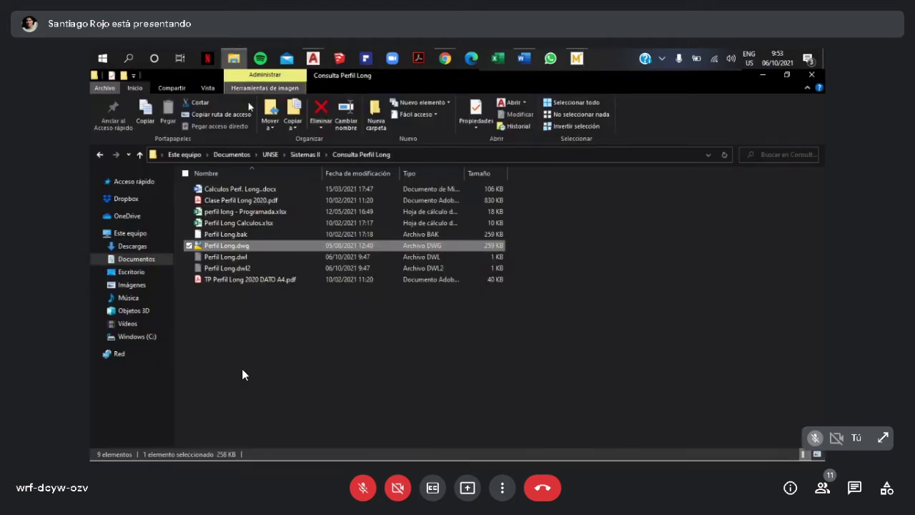
pyautogui.click(278, 214)
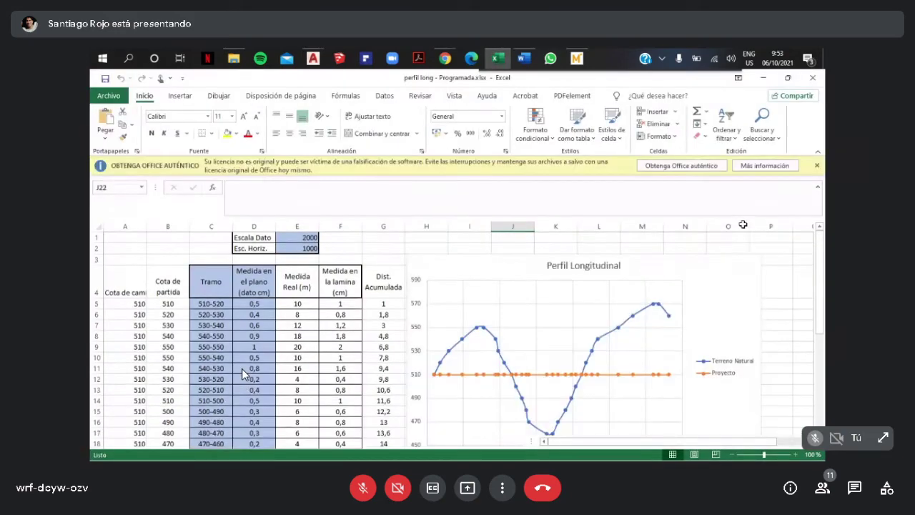
pyautogui.scroll(-1, 342, 333)
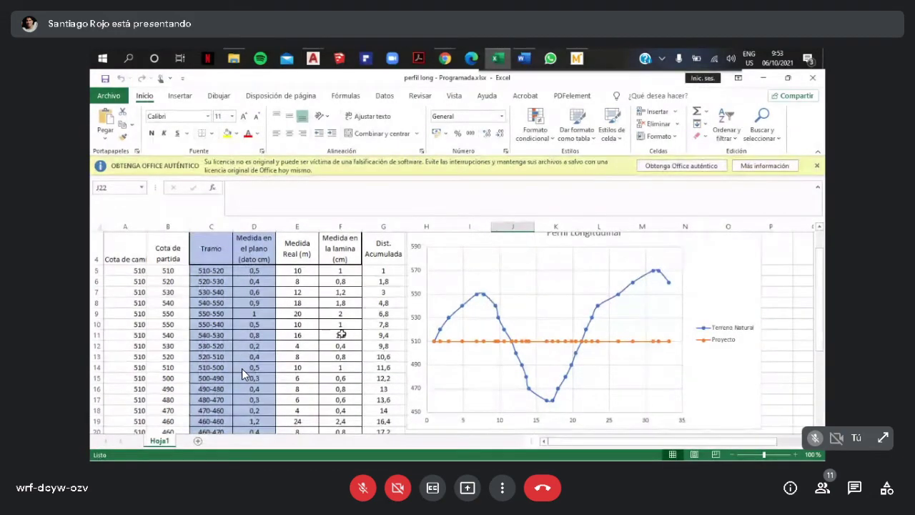
pyautogui.scroll(1, 342, 333)
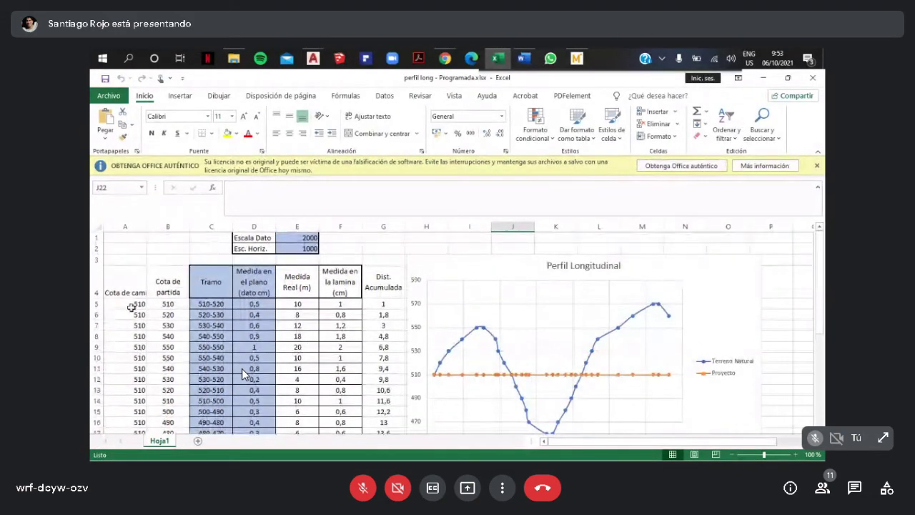
# Examine the road elevation, starting elevation, Tramo and plan measurement columns, and inspect the Medida Real formula in E5.
pyautogui.moveTo(135, 303); pyautogui.dragTo(118, 455)
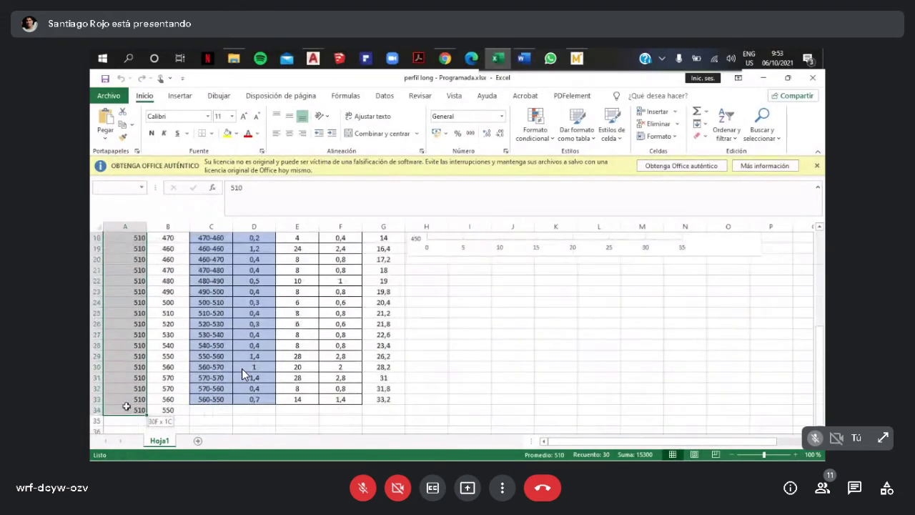
pyautogui.scroll(6, 127, 406)
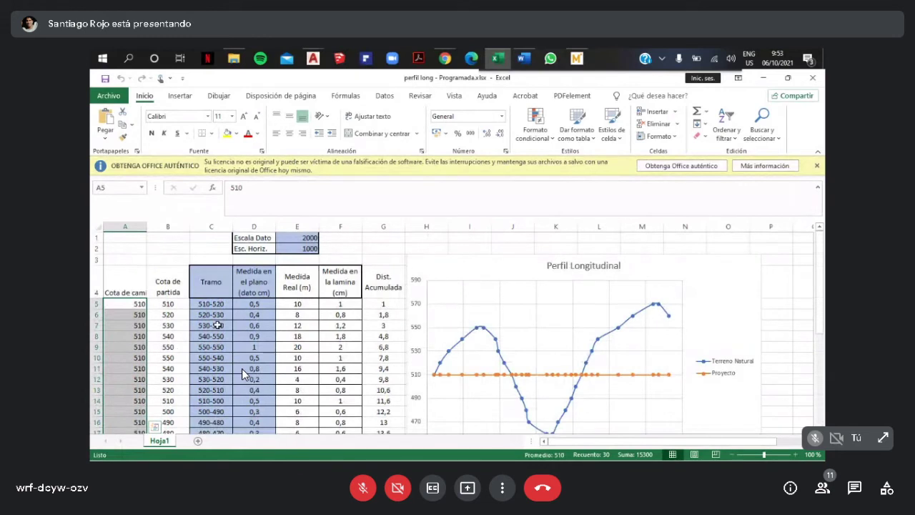
pyautogui.click(162, 303)
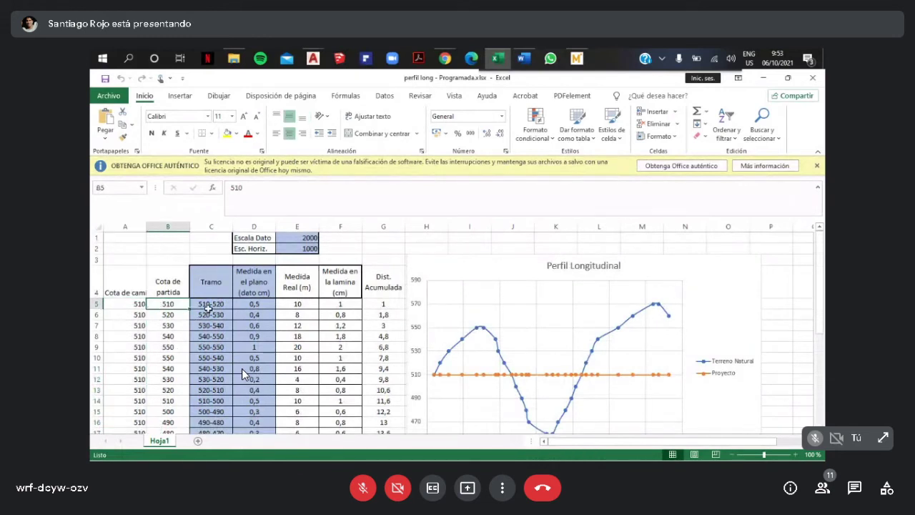
pyautogui.click(206, 307)
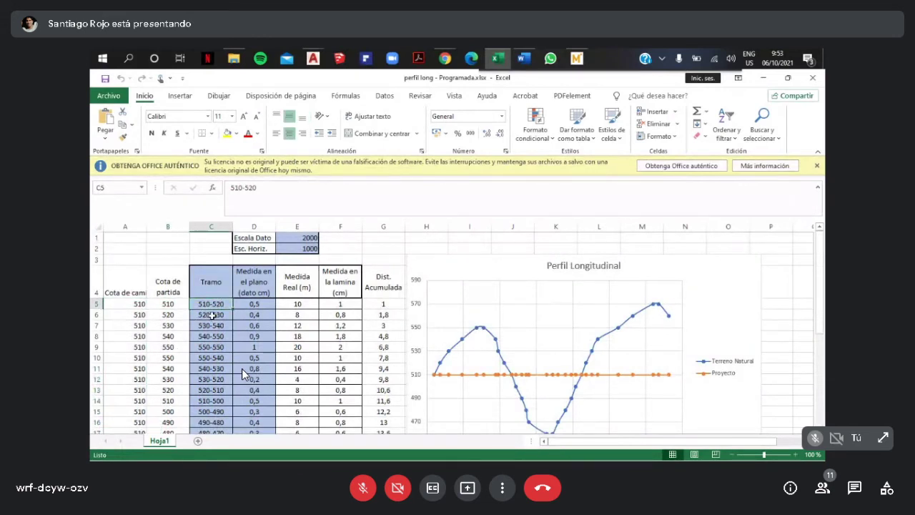
pyautogui.click(211, 316)
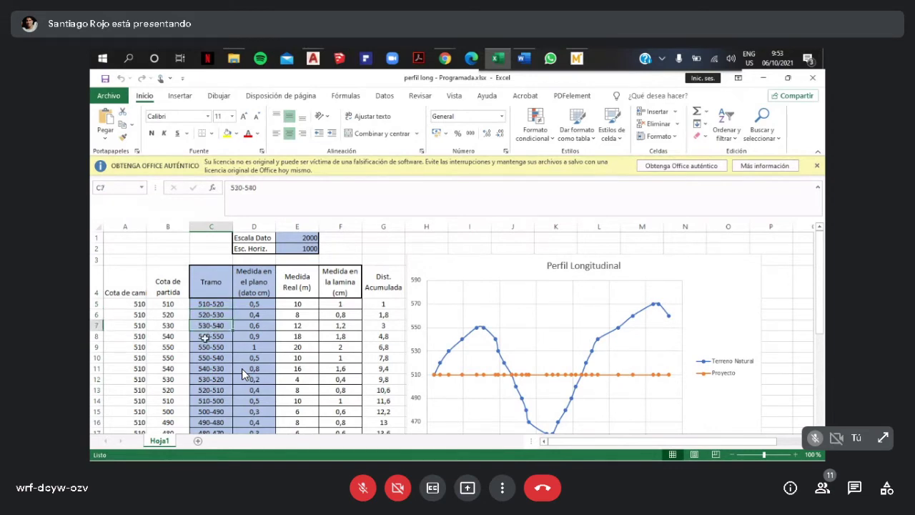
pyautogui.click(174, 333)
pyautogui.click(259, 304)
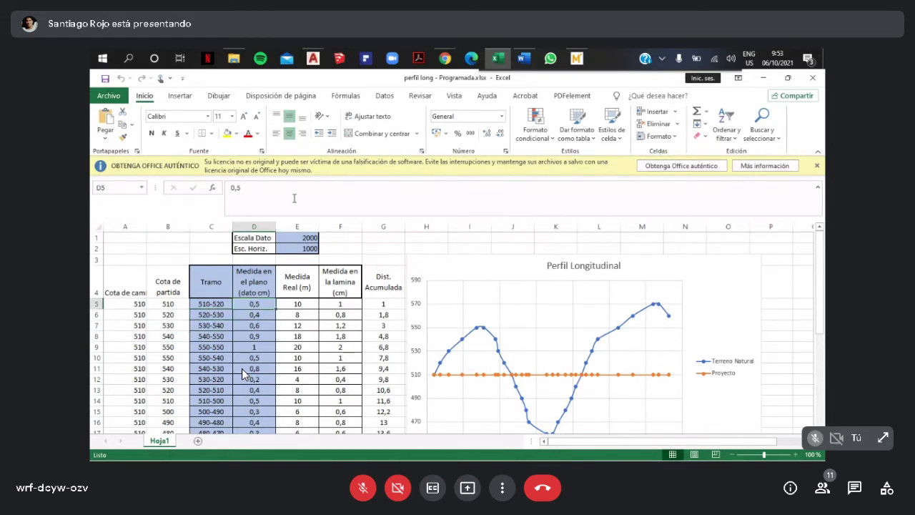
pyautogui.doubleClick(297, 304)
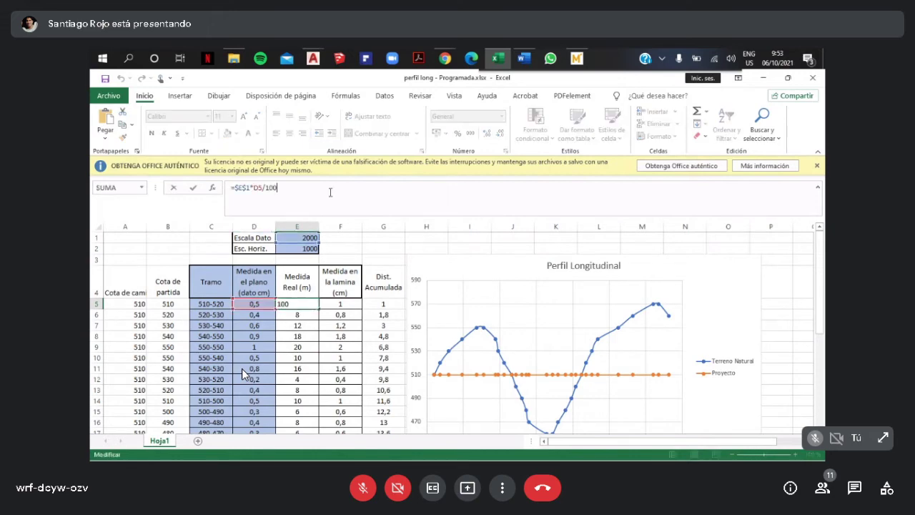
pyautogui.press('Escape')
pyautogui.moveTo(127, 301); pyautogui.dragTo(207, 265)
pyautogui.click(213, 413)
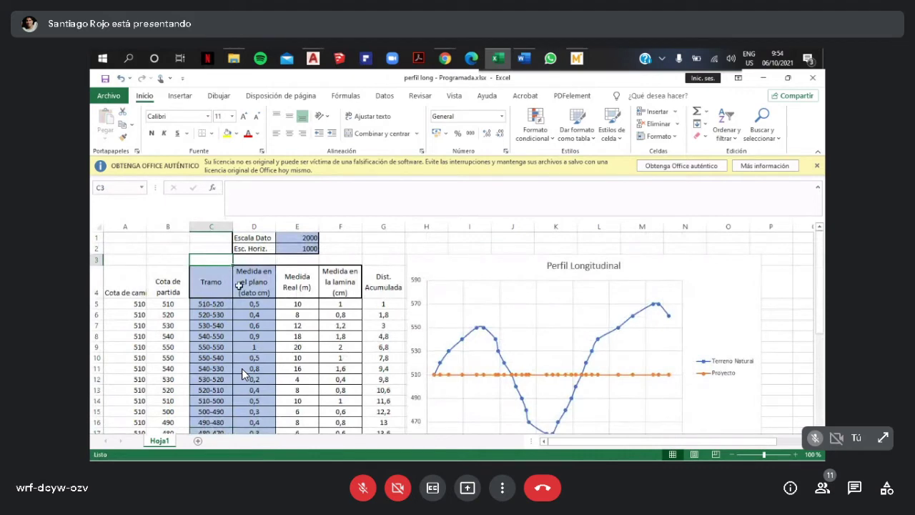
pyautogui.hotkey('ctrl', 'z')
pyautogui.press('Down')
pyautogui.press('Right')
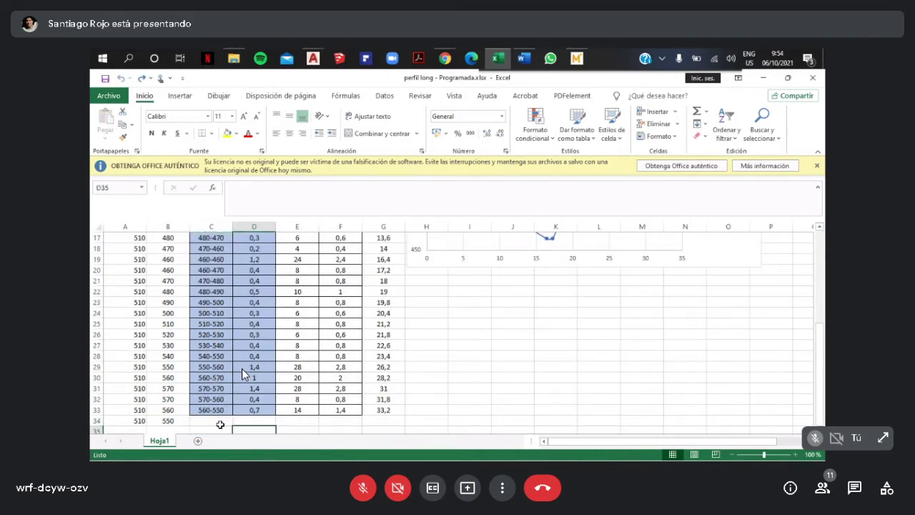
# Clear the contents of the road elevation, Cota de partida and Tramo columns from row 5 down, keeping the headings.
pyautogui.moveTo(214, 428); pyautogui.dragTo(119, 208)
pyautogui.rightClick(153, 302)
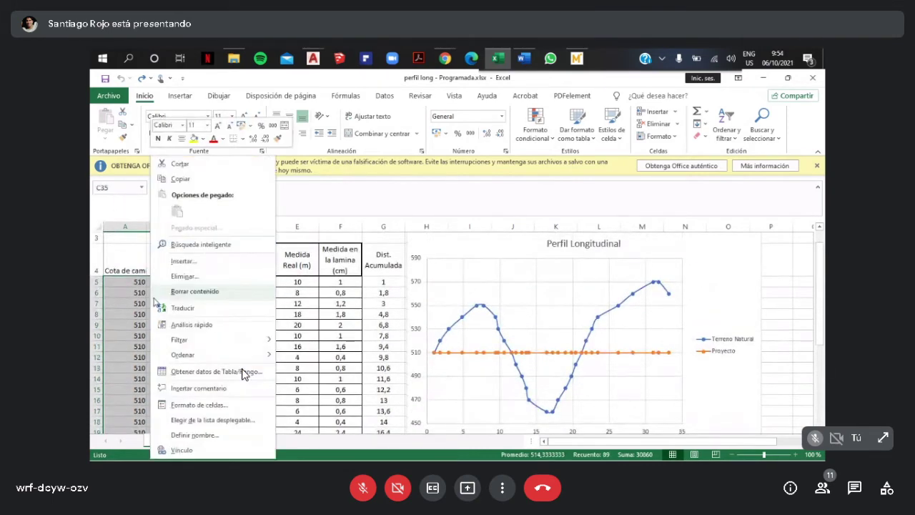
pyautogui.click(195, 291)
pyautogui.scroll(-5, 215, 343)
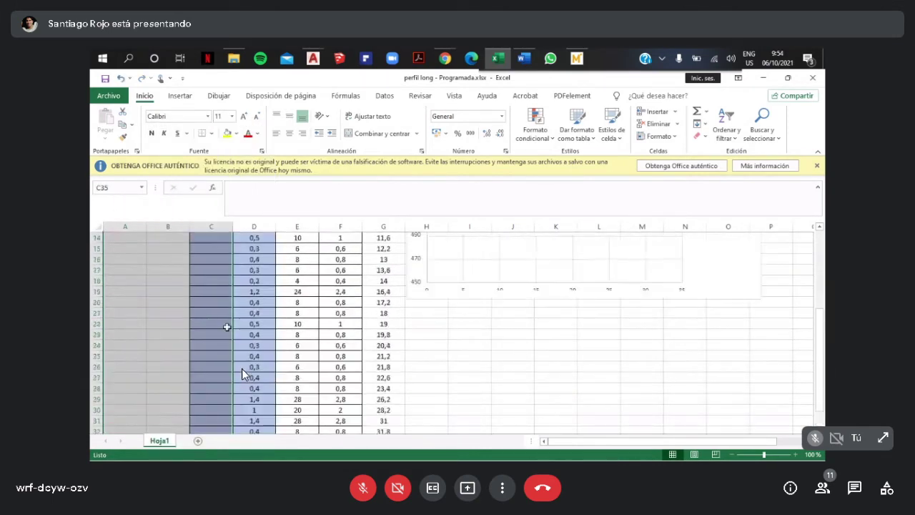
pyautogui.scroll(8, 214, 344)
pyautogui.click(213, 357)
pyautogui.click(211, 304)
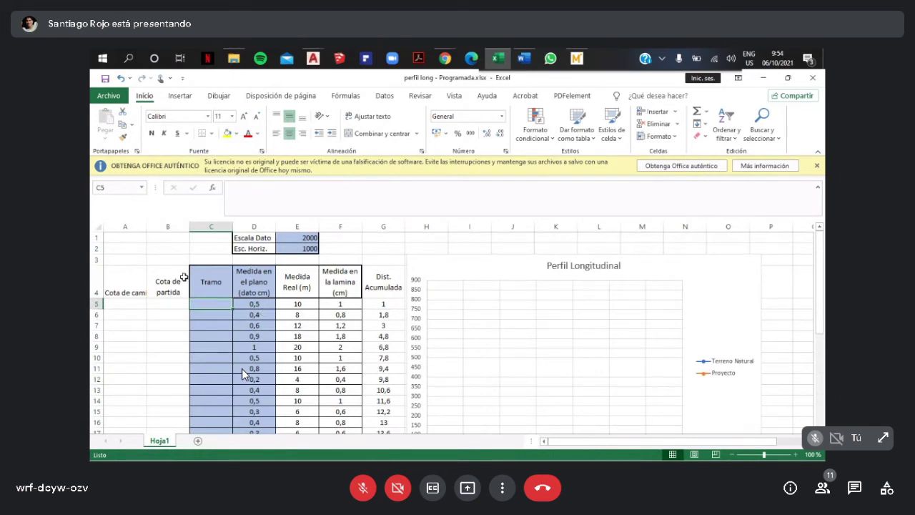
# Examine the Tramo, Medida en el plano, Medida Real and Medida en la lamina column headings and compare their units.
pyautogui.moveTo(211, 269); pyautogui.dragTo(371, 381)
pyautogui.click(297, 281)
pyautogui.press('Left')
pyautogui.press('Left')
pyautogui.click(256, 282)
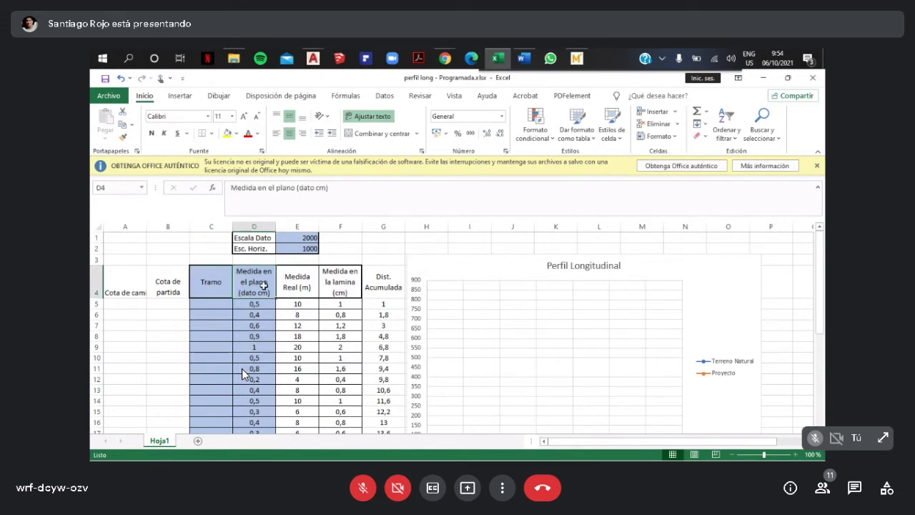
pyautogui.click(323, 284)
pyautogui.click(298, 281)
pyautogui.click(344, 281)
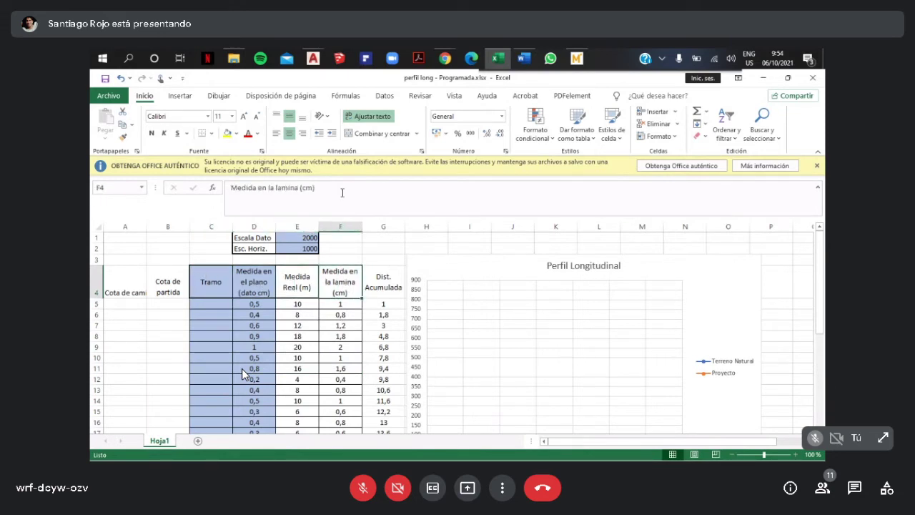
pyautogui.click(289, 282)
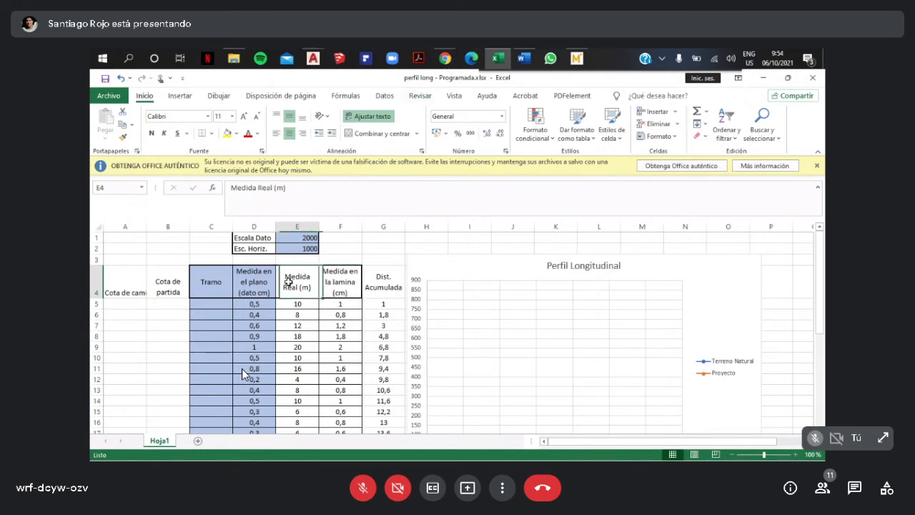
pyautogui.click(341, 291)
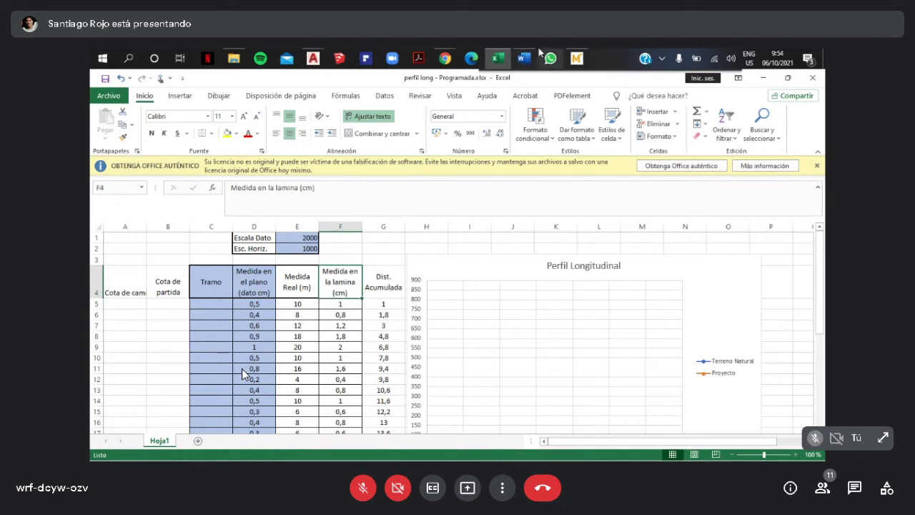
pyautogui.click(315, 284)
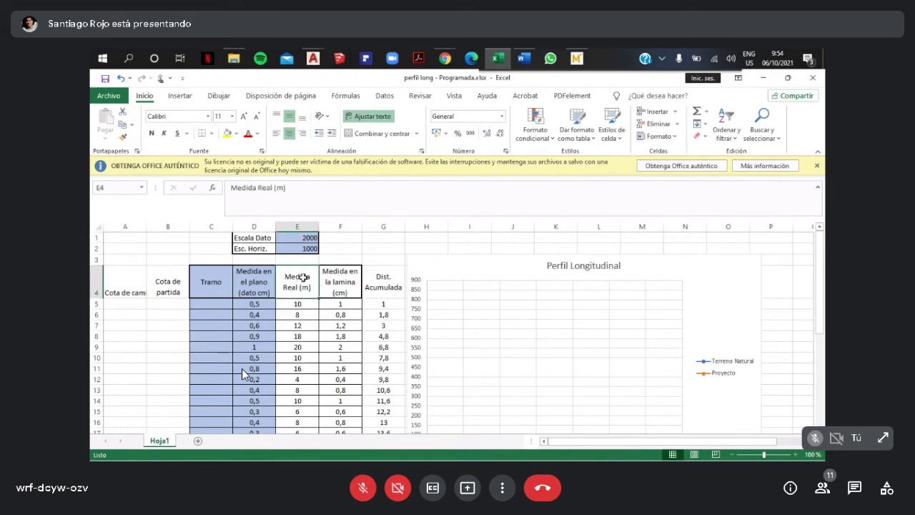
# Switch to Mathcad and select the formula M_T := M_P·1250 for review.
pyautogui.click(583, 61)
pyautogui.scroll(-1, 525, 254)
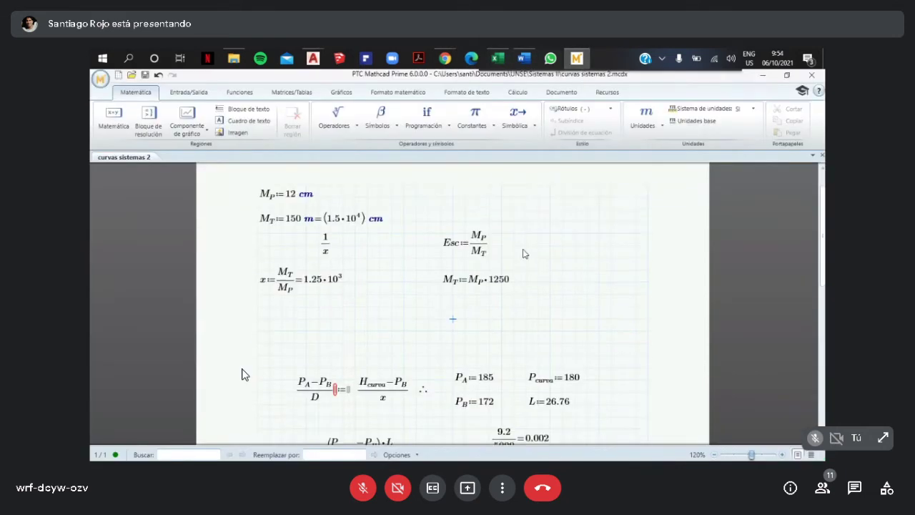
pyautogui.click(444, 282)
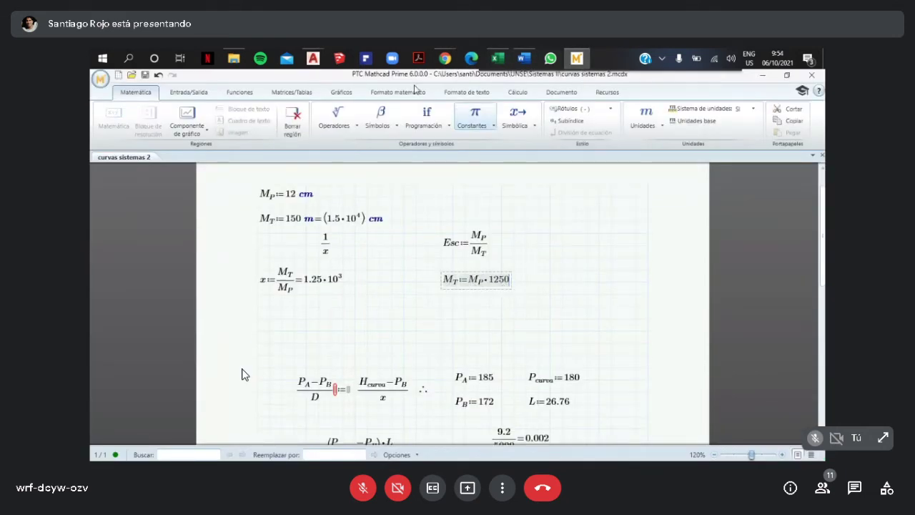
# Switch to the AutoCAD drawing Dibujo1.dwg and examine the longitudinal profile sheet and the route on the contour plan.
pyautogui.moveTo(313, 58)
pyautogui.click(274, 121)
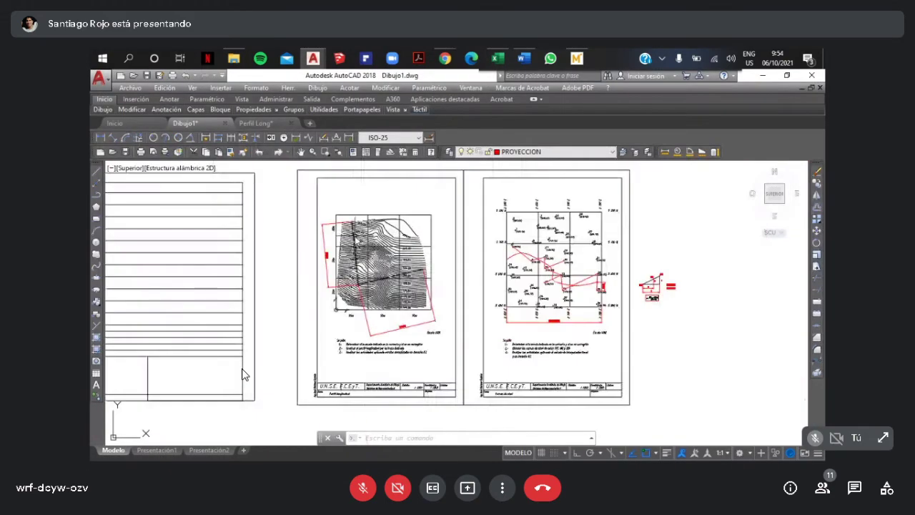
pyautogui.scroll(-2, 396, 278)
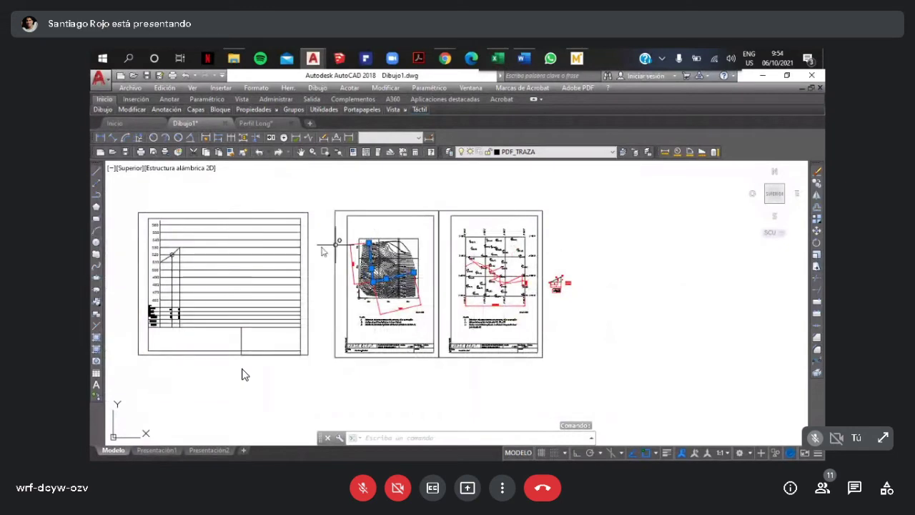
pyautogui.moveTo(306, 259); pyautogui.dragTo(418, 255, button='middle')
pyautogui.scroll(2, 378, 287)
pyautogui.moveTo(346, 290); pyautogui.dragTo(390, 316, button='middle')
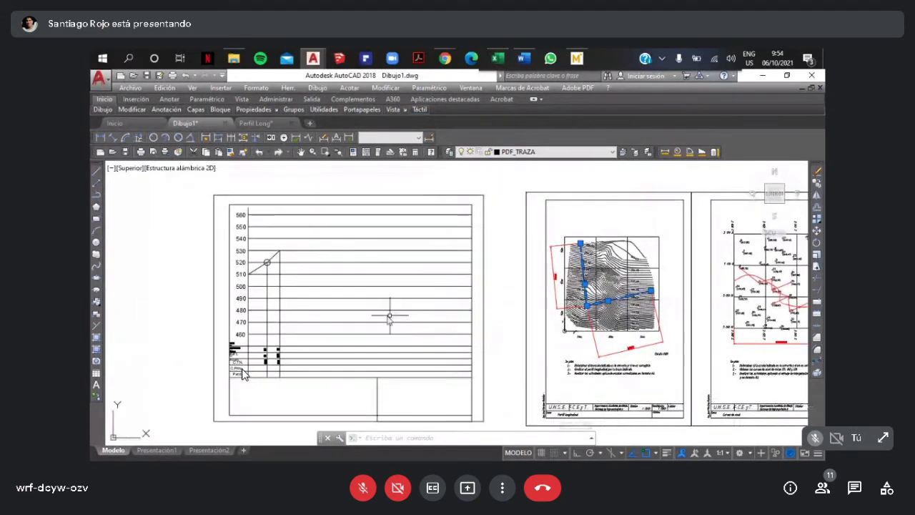
pyautogui.click(369, 286)
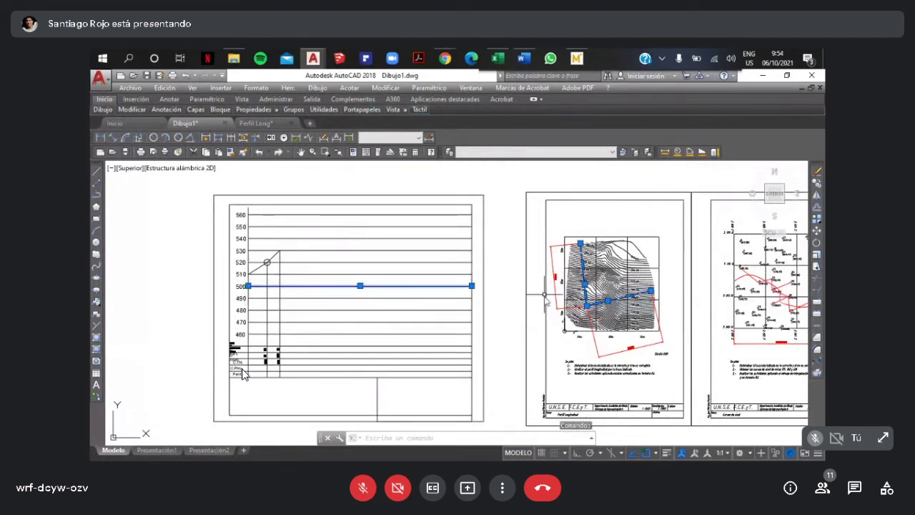
pyautogui.press('Escape')
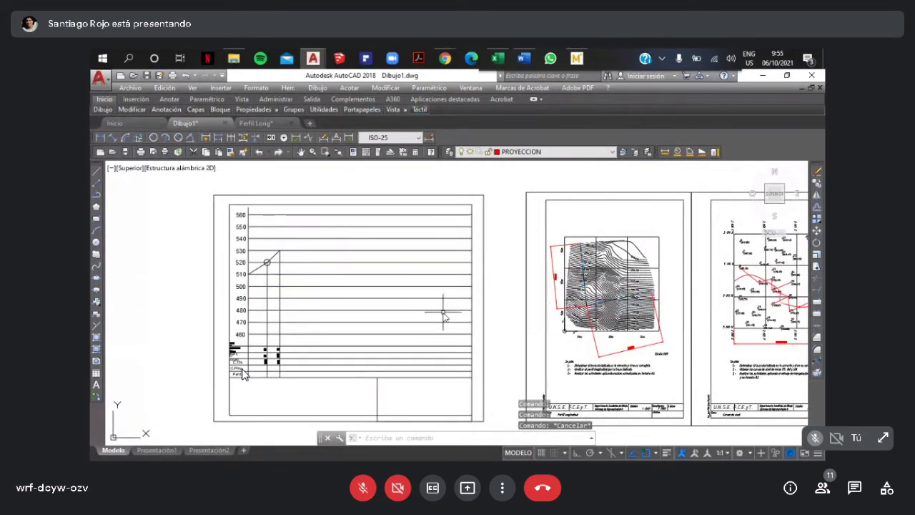
pyautogui.scroll(2, 424, 280)
pyautogui.scroll(-2, 440, 290)
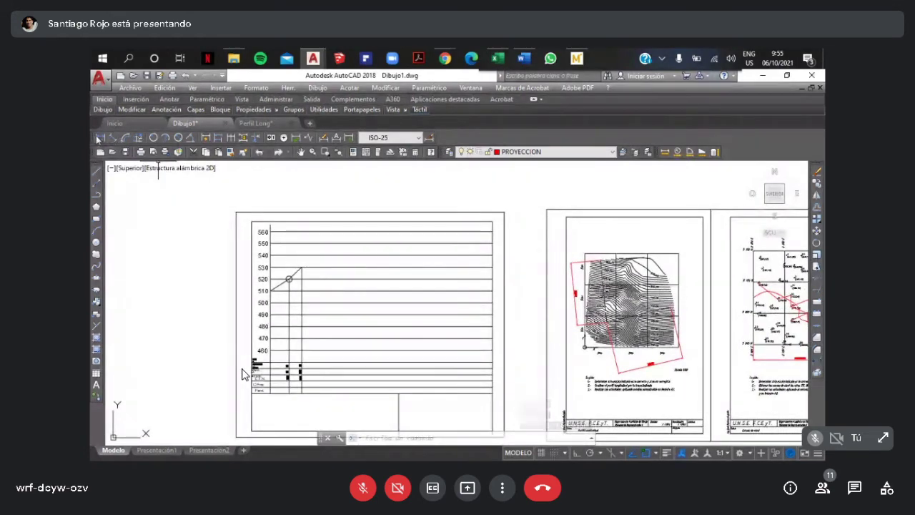
# Add an aligned dimension above the longitudinal profile sheet, spanning the full width of its inner frame.
pyautogui.click(112, 137)
pyautogui.click(252, 222)
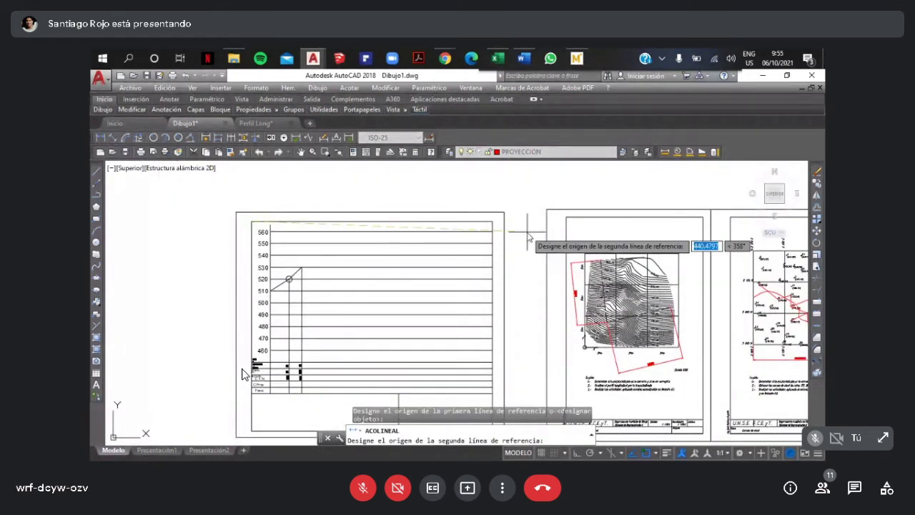
pyautogui.click(492, 222)
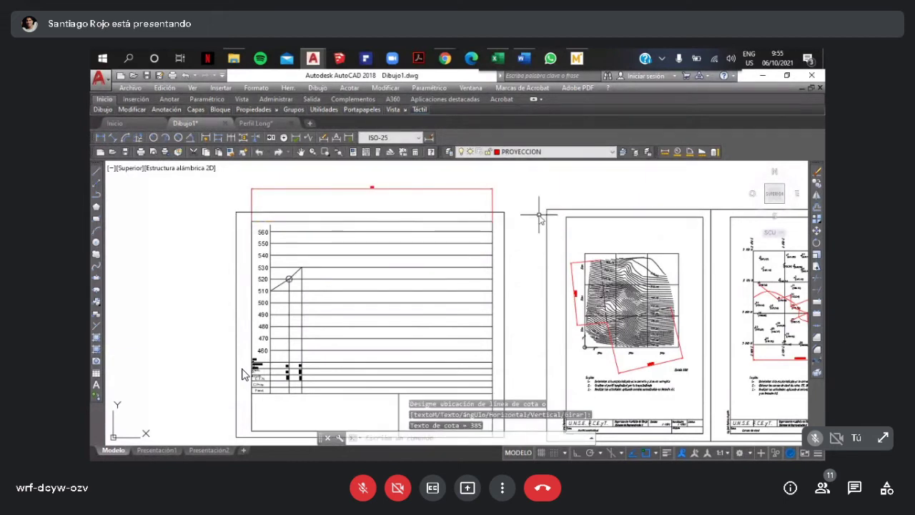
# Widen the text "Plano de Comparacion = 450m." below the 460 level so it fits on a single line.
pyautogui.scroll(4, 251, 379)
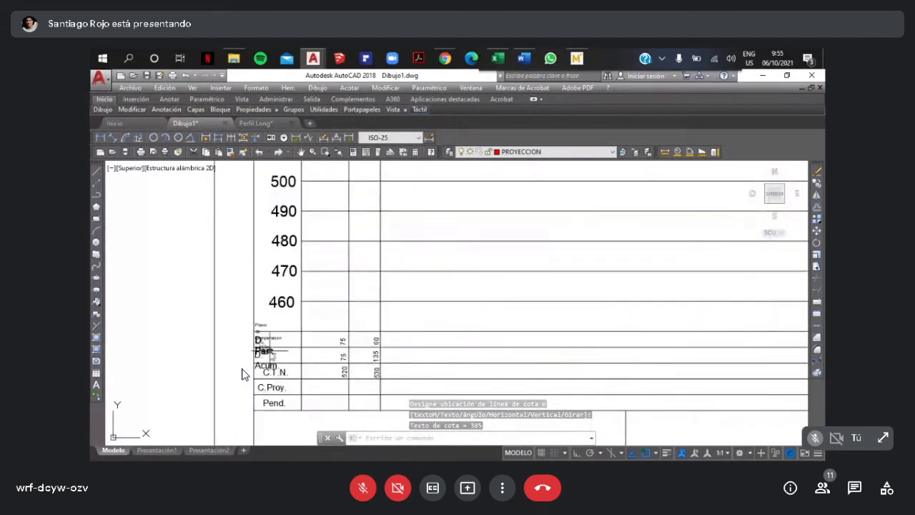
pyautogui.scroll(3, 256, 328)
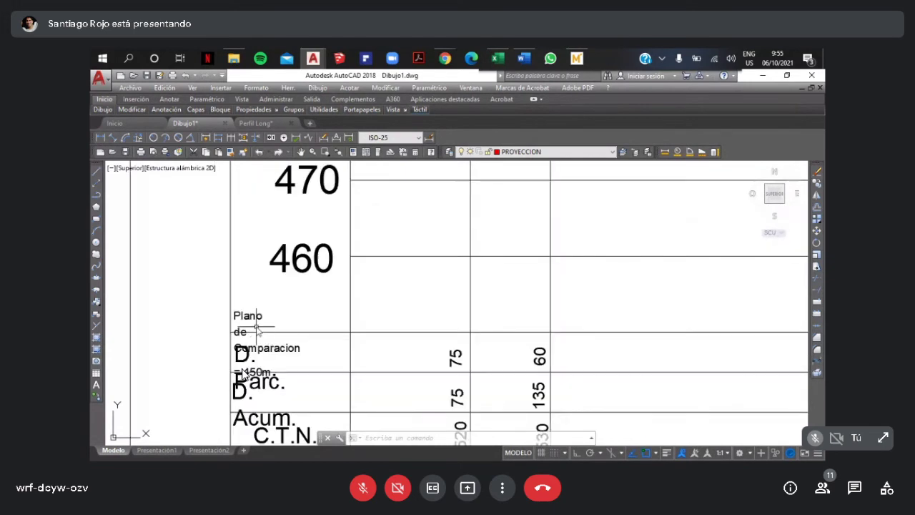
pyautogui.press('Escape')
pyautogui.click(256, 328)
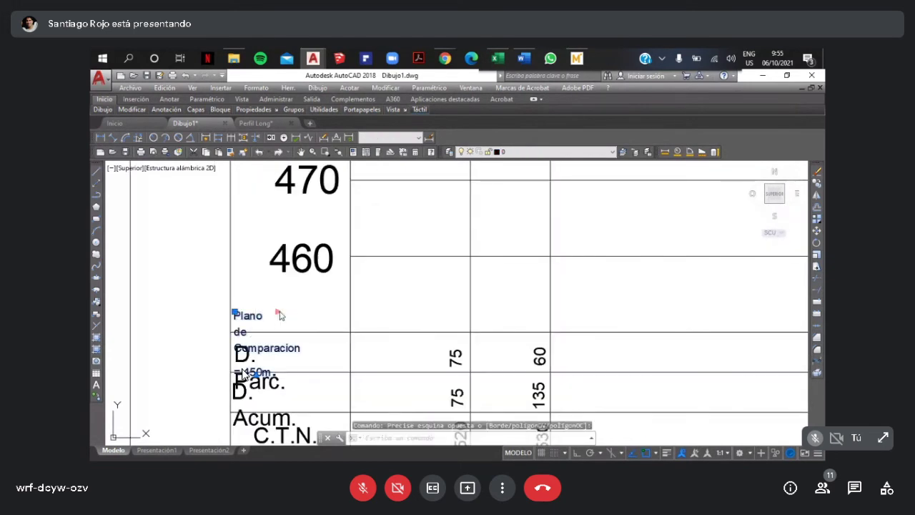
pyautogui.click(279, 314)
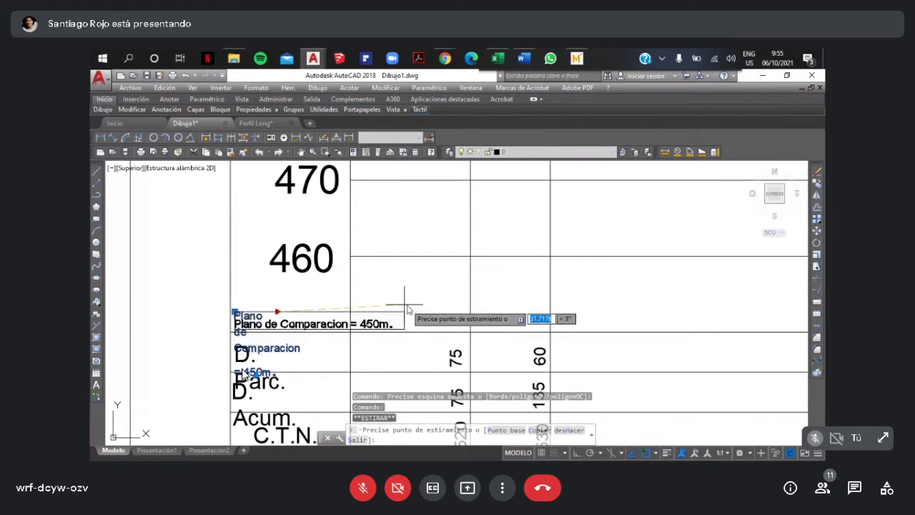
pyautogui.click(408, 309)
pyautogui.press('Escape')
# Widen the D. Parc. and D. Acum. row labels to the edge of their column so each fits on one line.
pyautogui.scroll(-2, 425, 342)
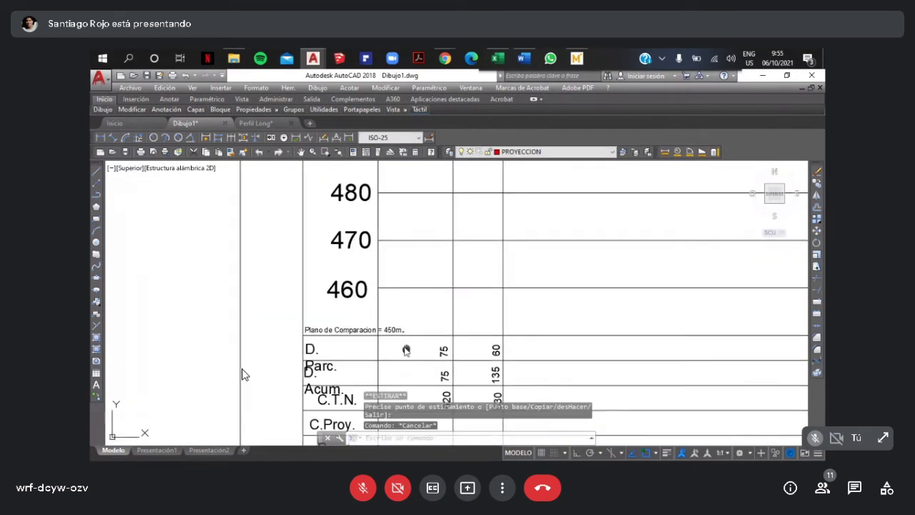
pyautogui.moveTo(406, 349); pyautogui.dragTo(370, 294, button='middle')
pyautogui.click(276, 294)
pyautogui.click(269, 289)
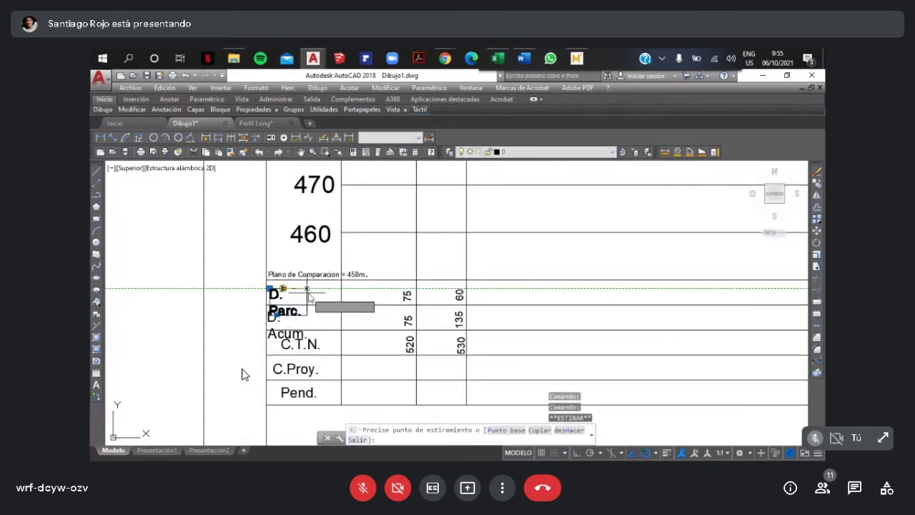
pyautogui.click(341, 297)
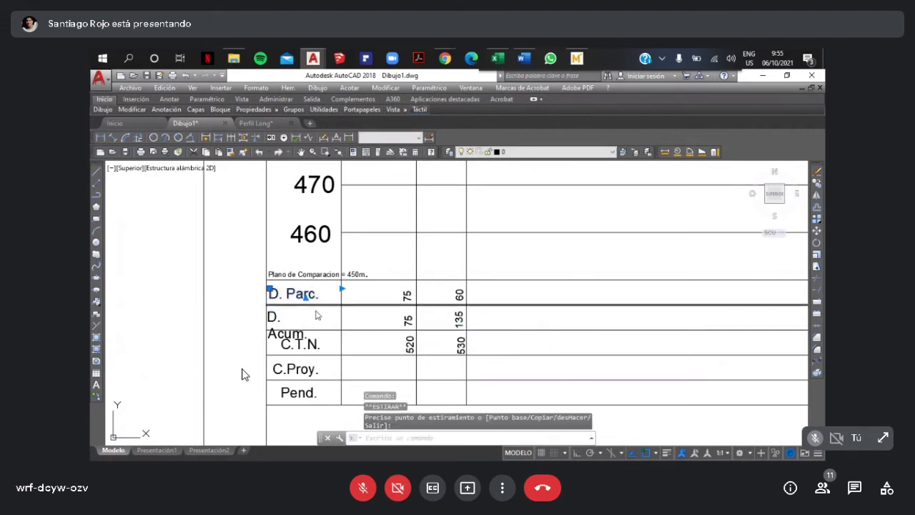
pyautogui.click(276, 317)
pyautogui.click(282, 312)
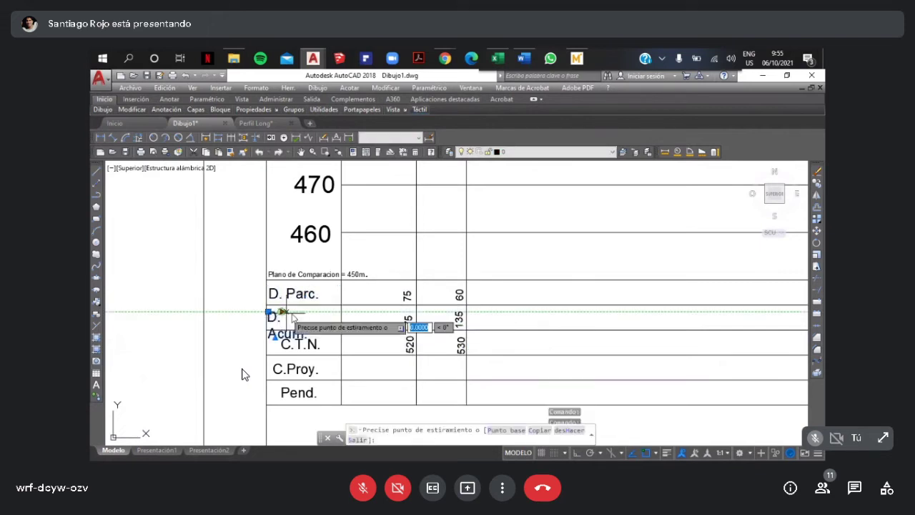
pyautogui.click(341, 317)
pyautogui.press('Escape')
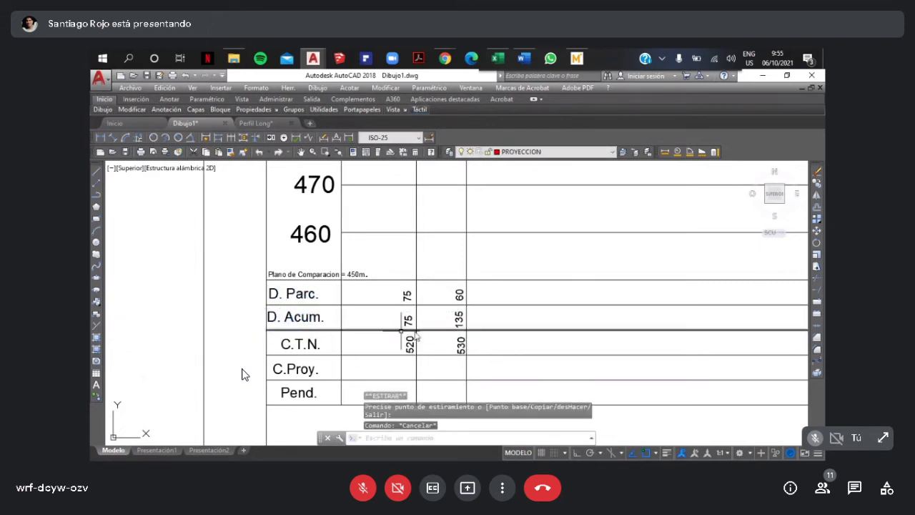
# Examine the profile sheet's elevation scale, data rows and width dimension, and compare them with the route on the contour plan.
pyautogui.scroll(-5, 402, 331)
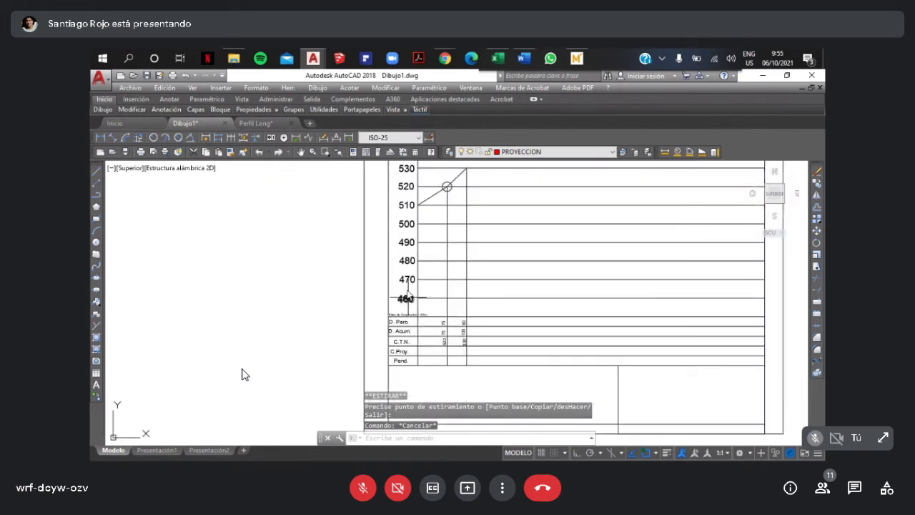
pyautogui.moveTo(406, 297); pyautogui.dragTo(406, 375, button='middle')
pyautogui.moveTo(387, 219); pyautogui.dragTo(387, 274, button='middle')
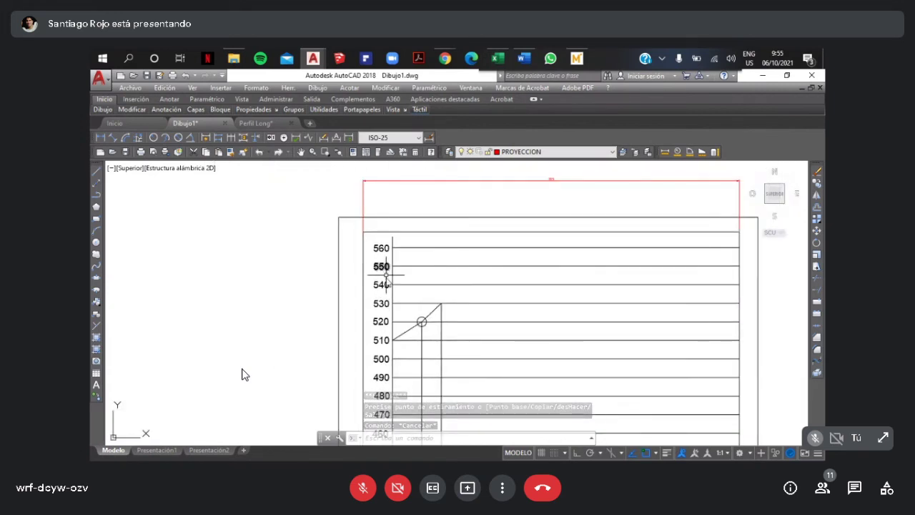
pyautogui.moveTo(379, 338); pyautogui.dragTo(369, 218, button='middle')
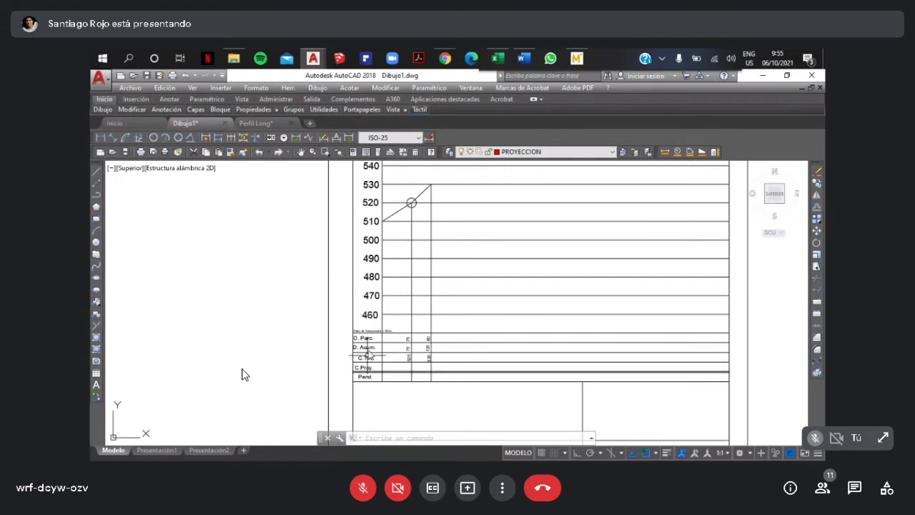
pyautogui.moveTo(365, 327); pyautogui.dragTo(356, 380, button='middle')
pyautogui.moveTo(438, 275); pyautogui.dragTo(417, 303, button='middle')
pyautogui.moveTo(399, 137); pyautogui.dragTo(376, 228, button='middle')
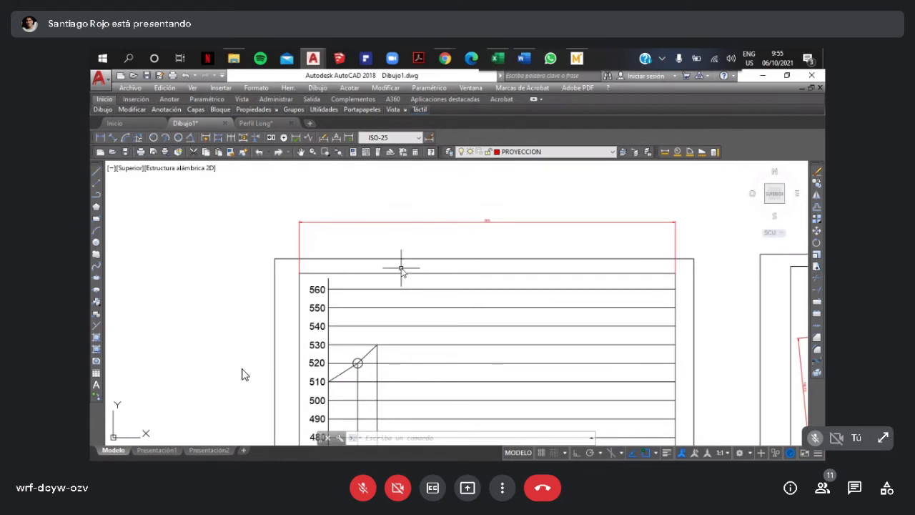
pyautogui.moveTo(591, 335)
pyautogui.mouseDown(button='middle')
pyautogui.moveTo(472, 299)
pyautogui.moveTo(496, 309)
pyautogui.mouseUp(button='middle')
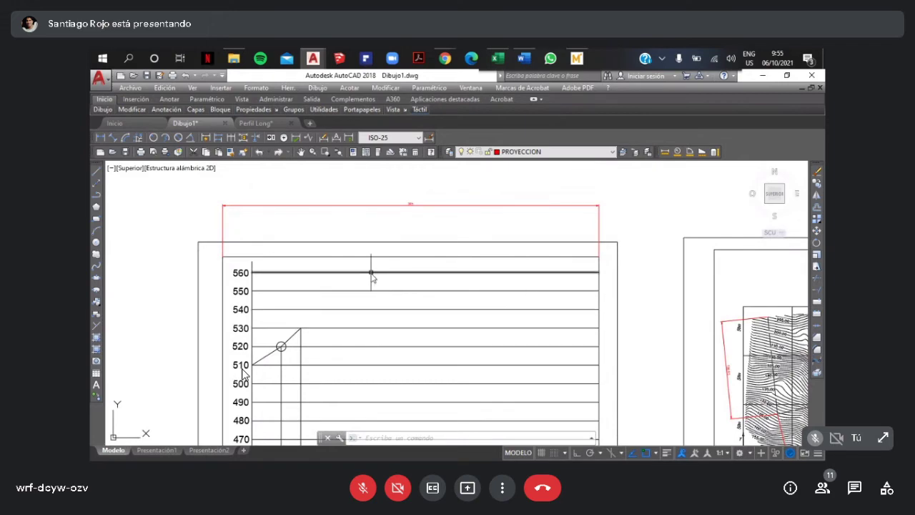
pyautogui.moveTo(641, 317)
pyautogui.mouseDown(button='middle')
pyautogui.moveTo(577, 260)
pyautogui.moveTo(424, 270)
pyautogui.moveTo(494, 267)
pyautogui.moveTo(457, 364)
pyautogui.moveTo(302, 242)
pyautogui.mouseUp(button='middle')
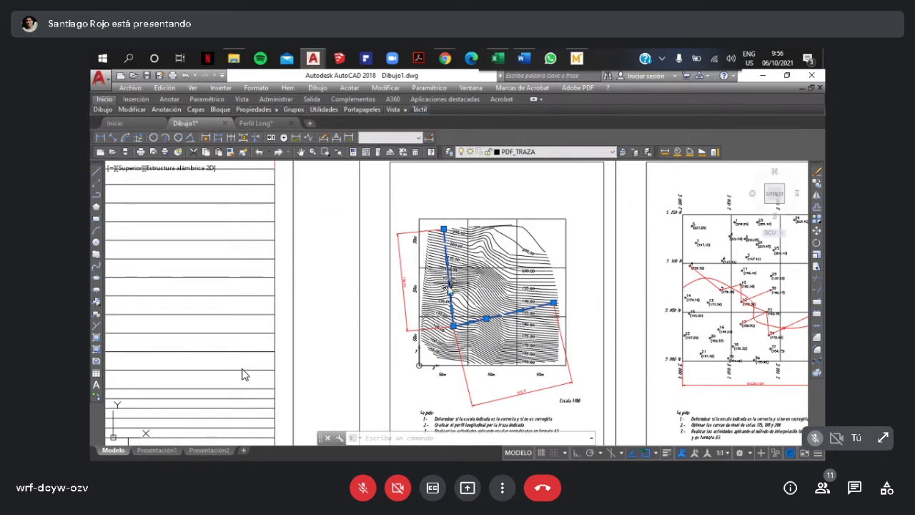
pyautogui.press('Escape')
pyautogui.moveTo(390, 268)
pyautogui.mouseDown(button='middle')
pyautogui.moveTo(414, 280)
pyautogui.moveTo(438, 262)
pyautogui.mouseUp(button='middle')
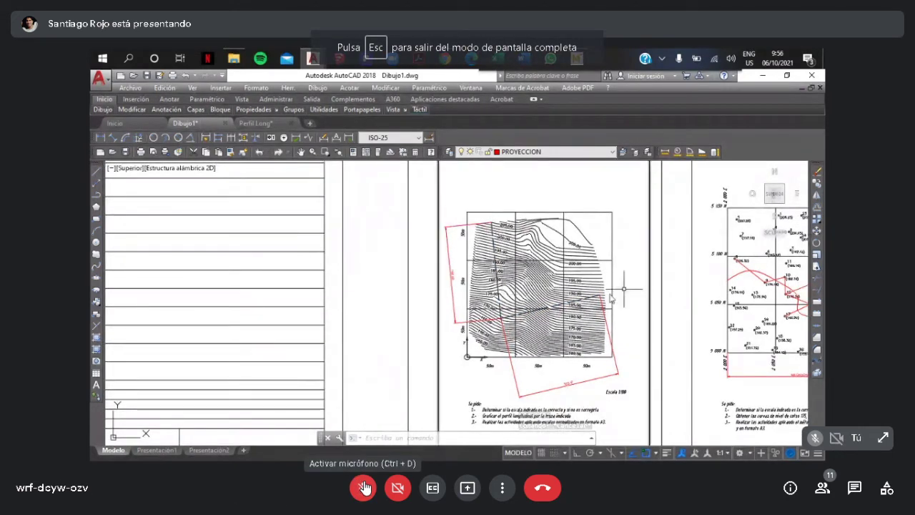
pyautogui.click(365, 488)
pyautogui.click(364, 488)
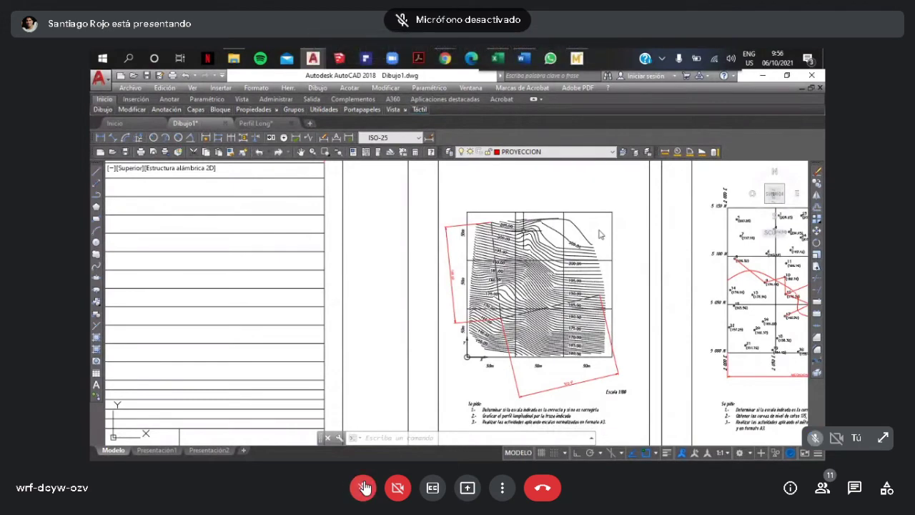
pyautogui.scroll(4, 482, 310)
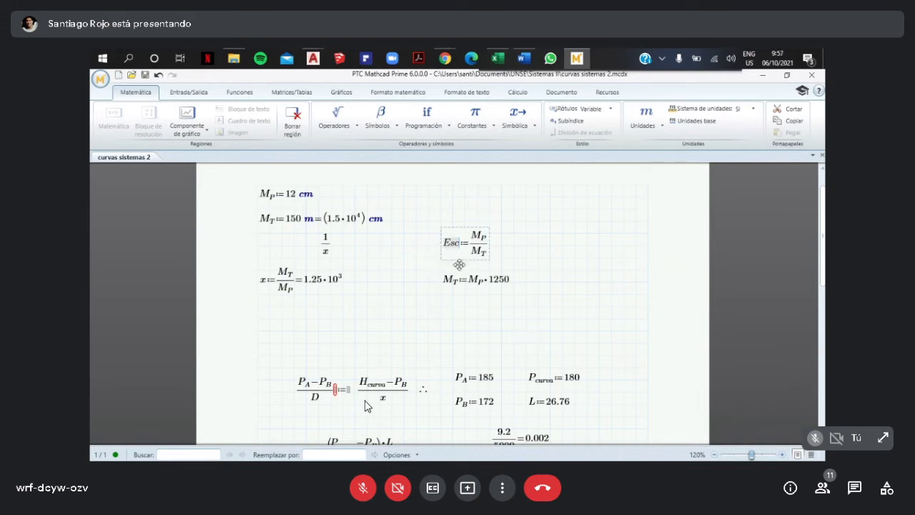
# Try x as the left-hand name of the Mathcad scale formula M_P/M_T, and restore the name Esc.
pyautogui.press('BackSpace')
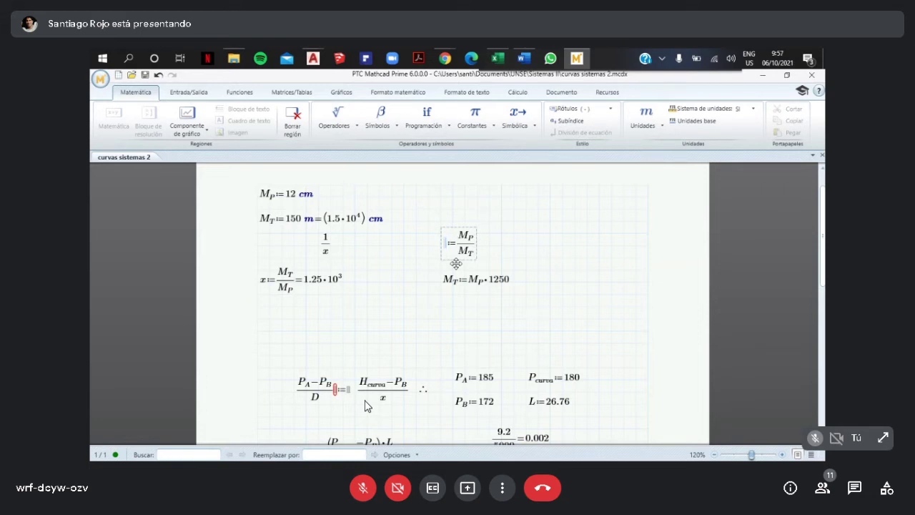
pyautogui.write('x')
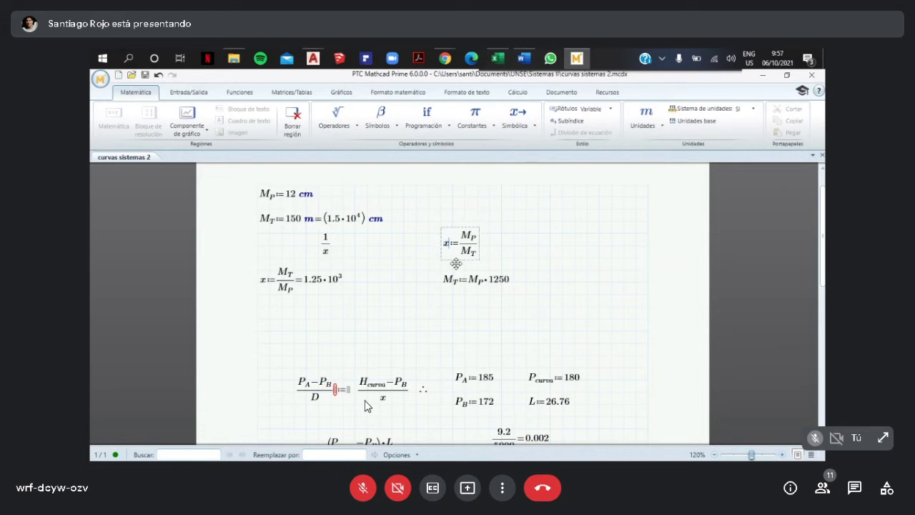
pyautogui.press('BackSpace')
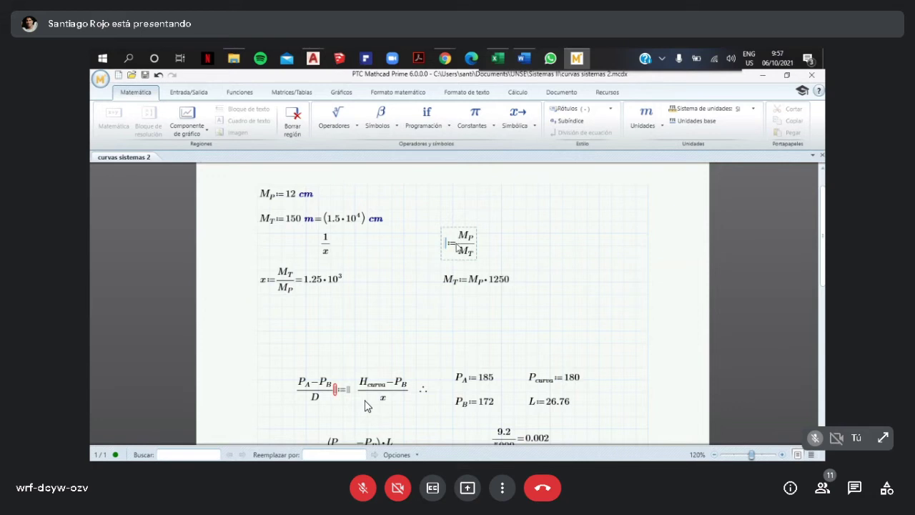
pyautogui.write('Esc')
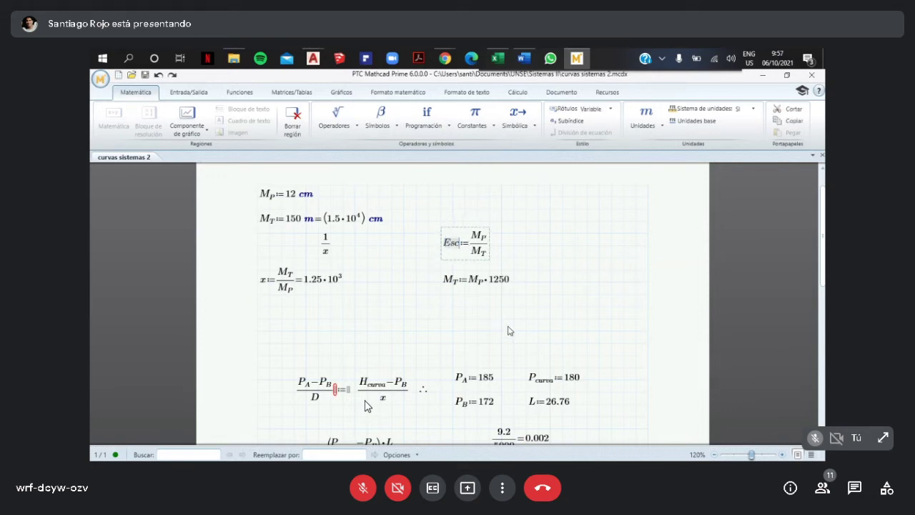
pyautogui.click(564, 322)
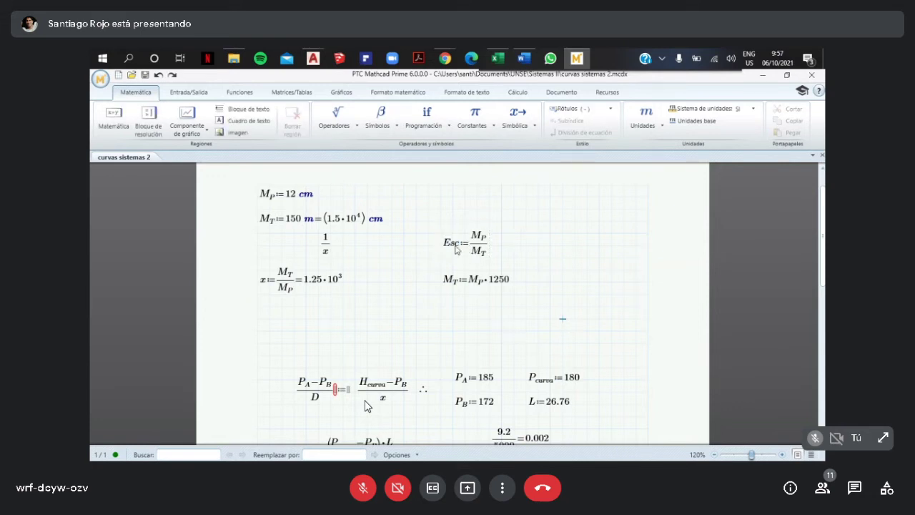
# Examine the terms Esc, M_P and M_T in the scale formula and compare them with M_T := M_P·1250.
pyautogui.click(481, 252)
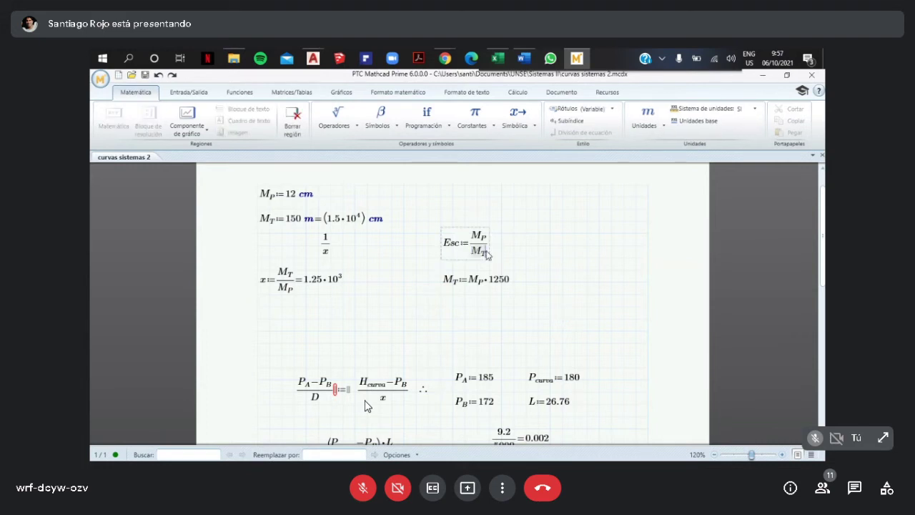
pyautogui.click(454, 245)
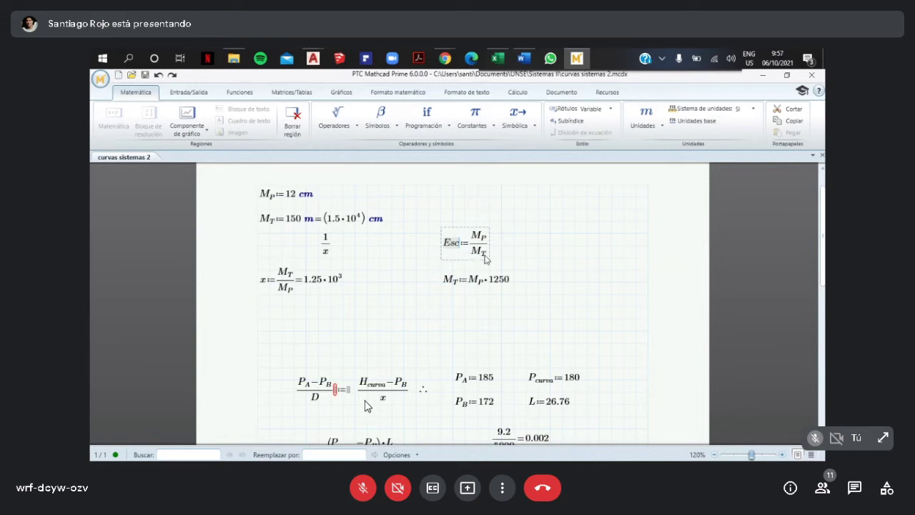
pyautogui.click(477, 252)
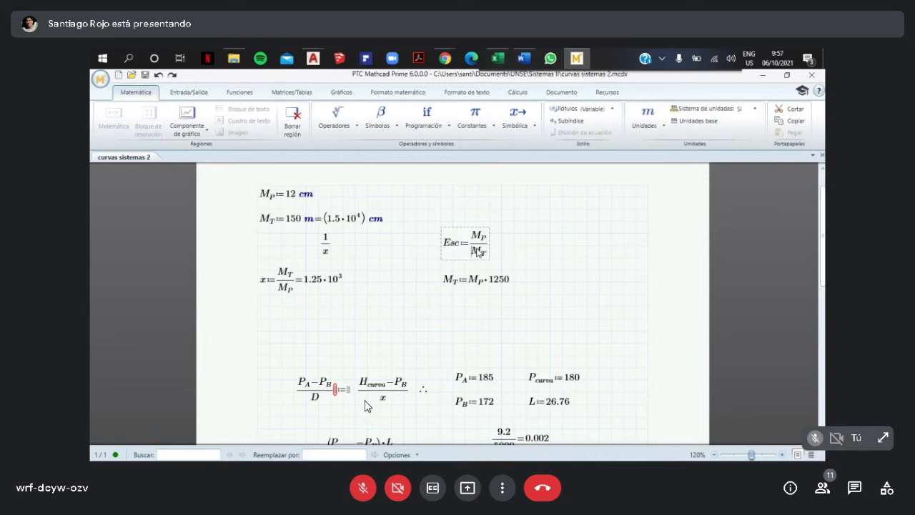
pyautogui.click(445, 282)
pyautogui.click(513, 319)
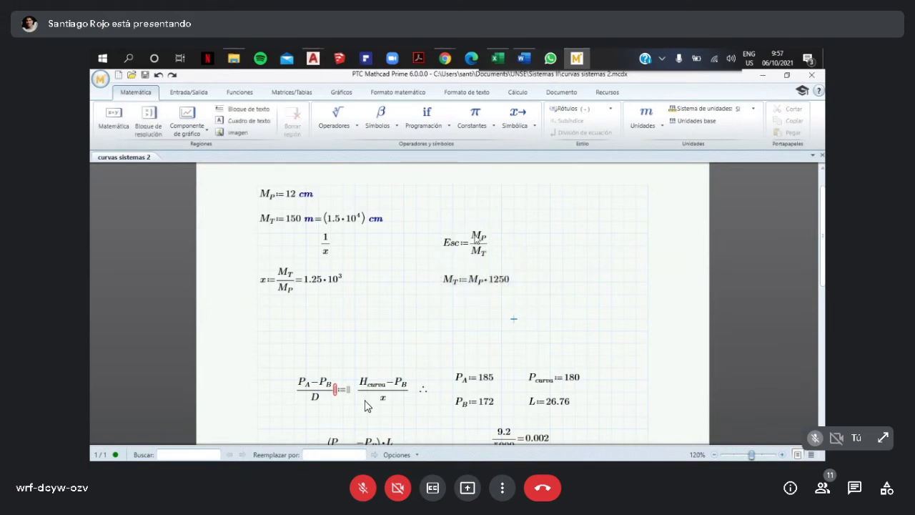
pyautogui.click(476, 239)
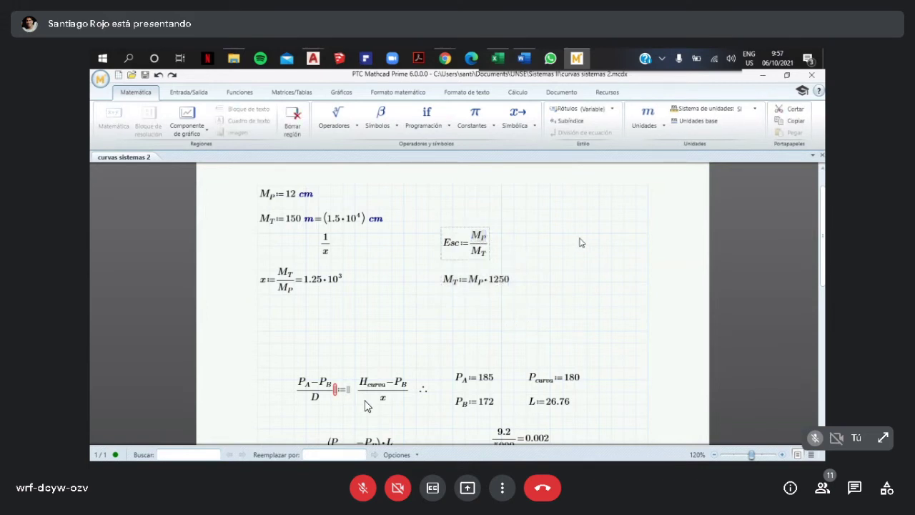
pyautogui.click(526, 257)
pyautogui.click(469, 236)
# Move the fraction 1/x from below the M_T definition to just after the formula Esc := M_P/M_T.
pyautogui.click(329, 244)
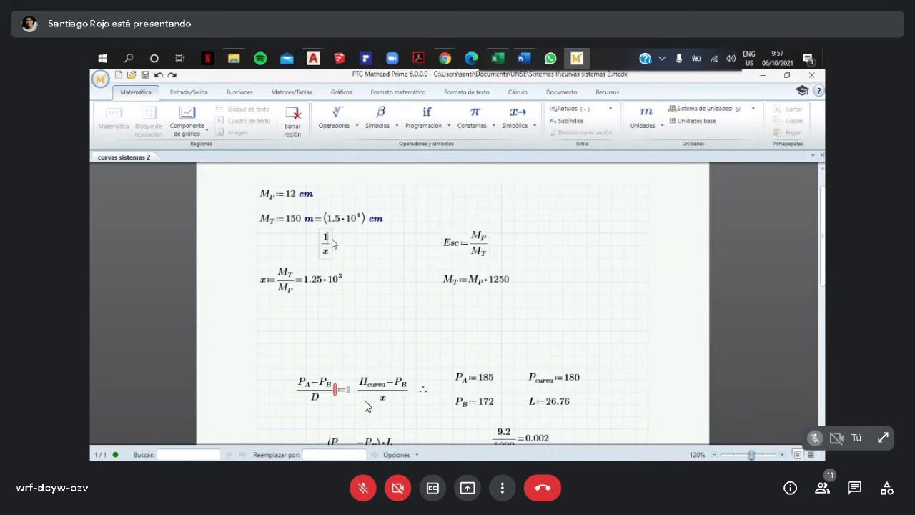
pyautogui.moveTo(332, 241); pyautogui.dragTo(445, 246)
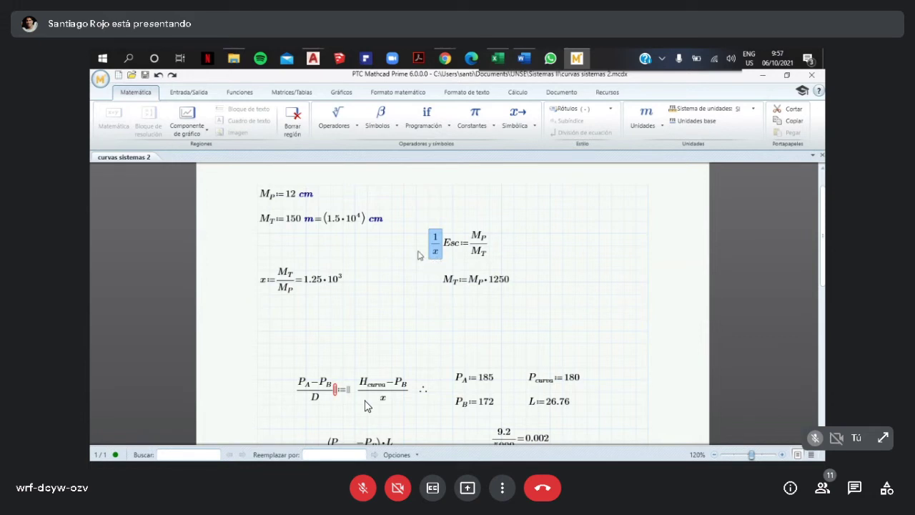
pyautogui.moveTo(433, 251); pyautogui.dragTo(508, 249)
pyautogui.rightClick(508, 248)
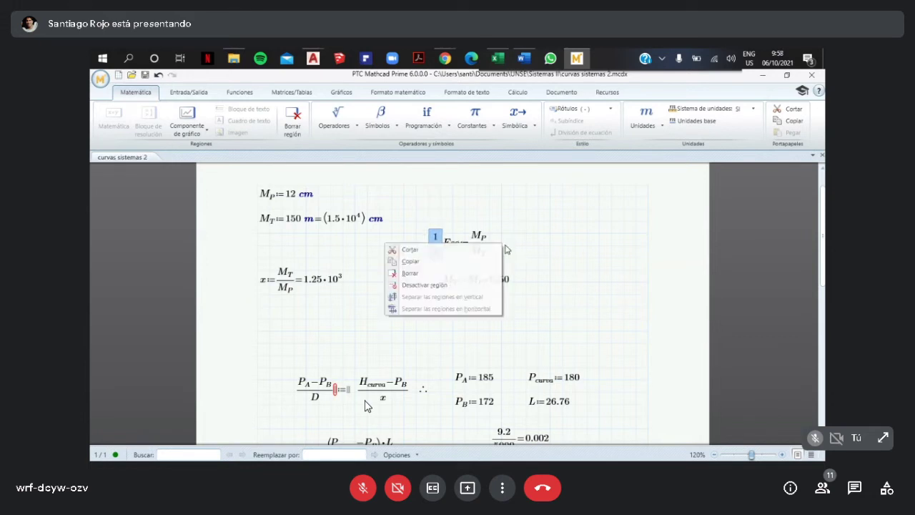
pyautogui.click(424, 226)
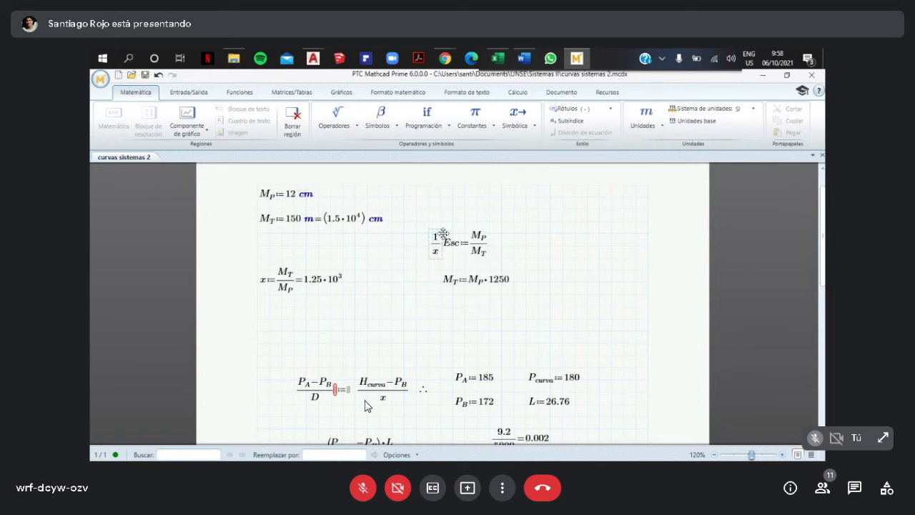
pyautogui.moveTo(440, 241); pyautogui.dragTo(515, 244)
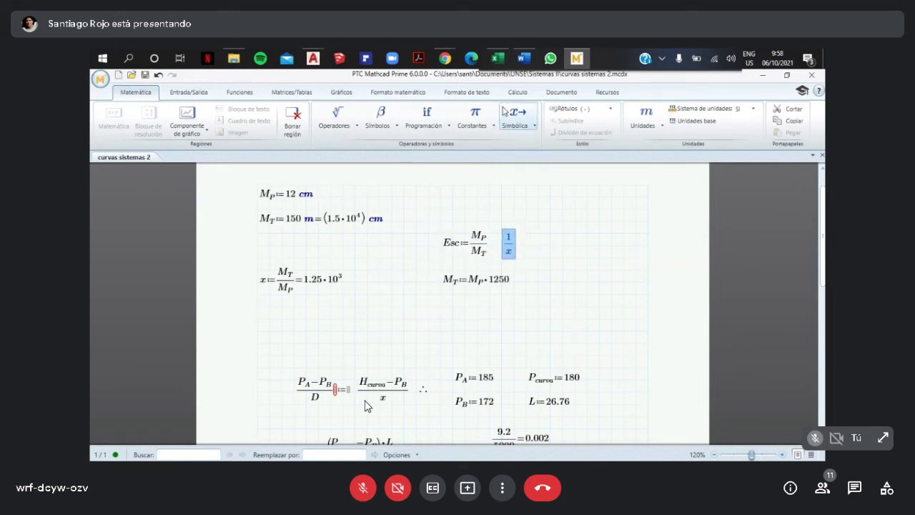
# Switch to the AutoCAD drawing Dibujo1 and examine the profile sheet's elevation lines and its overall width dimension.
pyautogui.moveTo(318, 63)
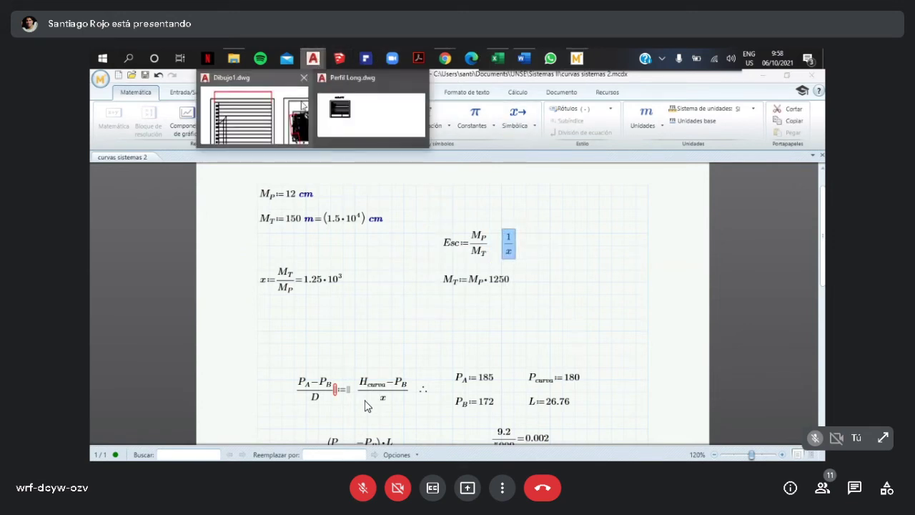
pyautogui.click(290, 122)
pyautogui.scroll(2, 438, 315)
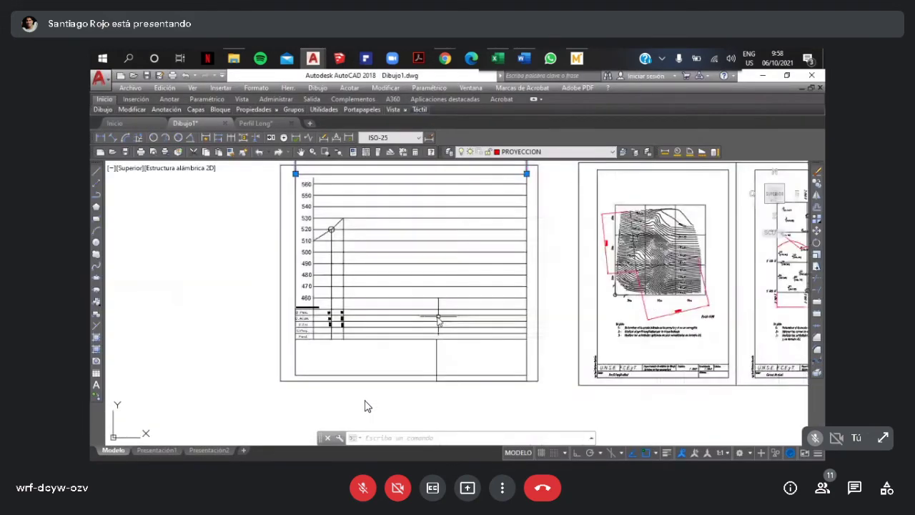
pyautogui.moveTo(398, 270); pyautogui.dragTo(391, 314, button='middle')
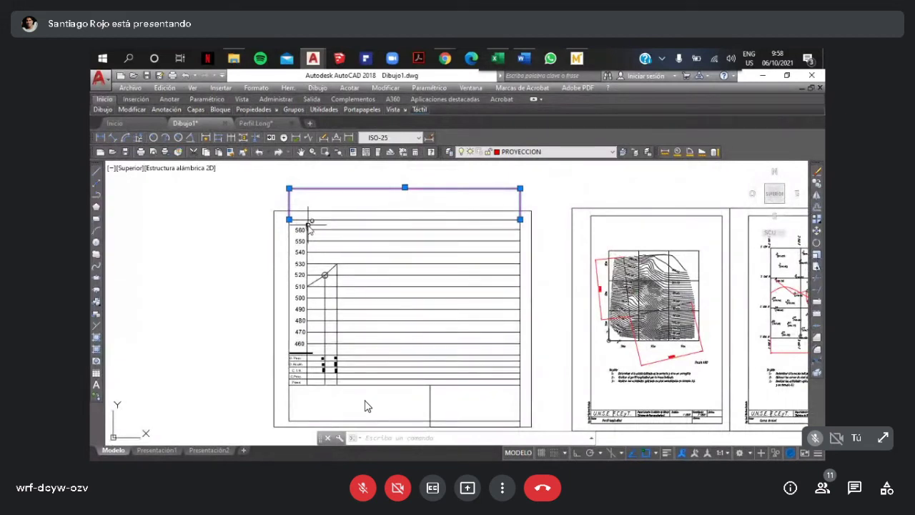
pyautogui.click(473, 229)
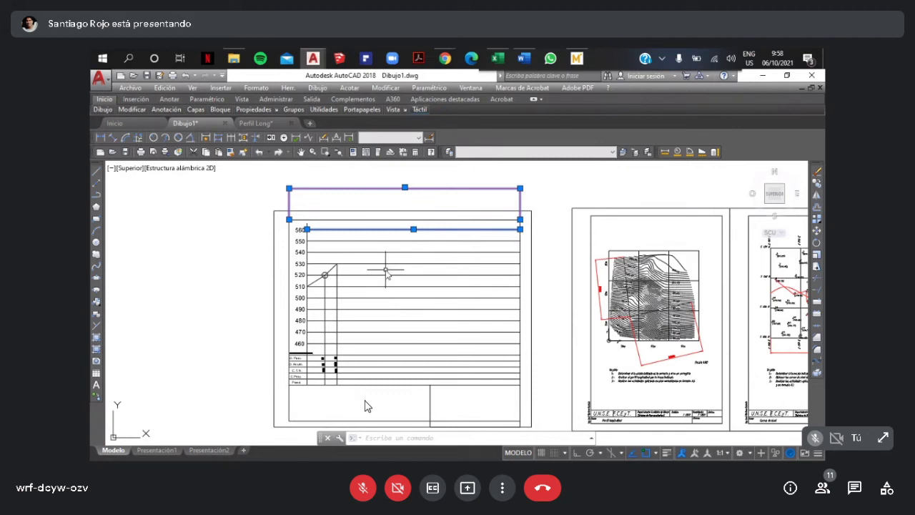
pyautogui.scroll(2, 391, 213)
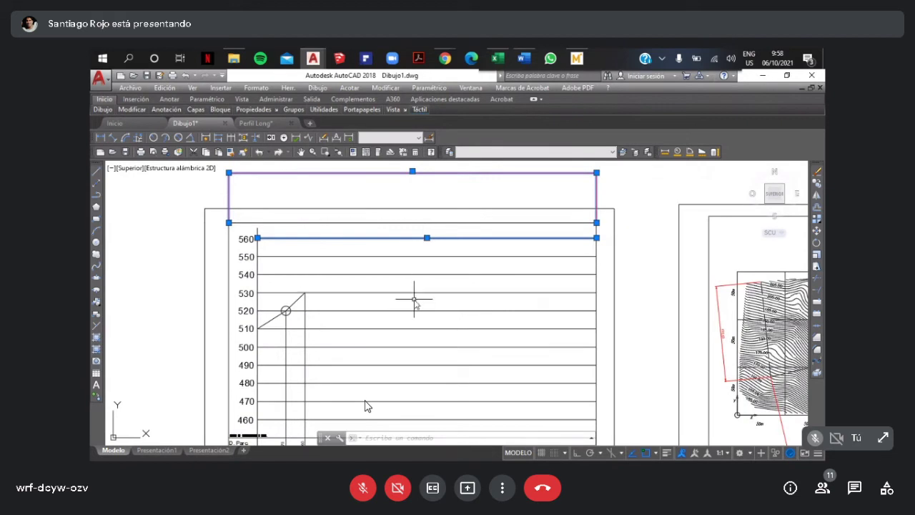
pyautogui.scroll(-2, 326, 270)
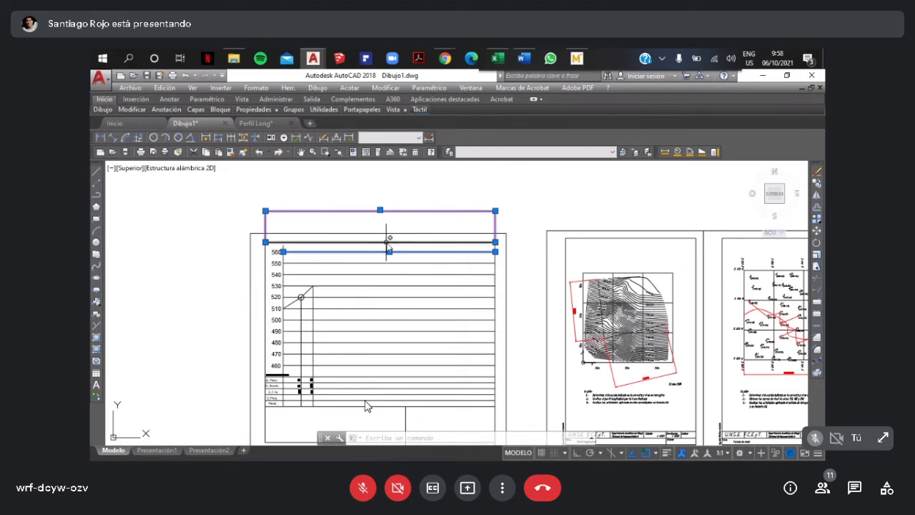
pyautogui.press('Escape')
# Delete the column of elevation labels 460 to 560 beside the profile grid.
pyautogui.moveTo(436, 276); pyautogui.dragTo(371, 274, button='middle')
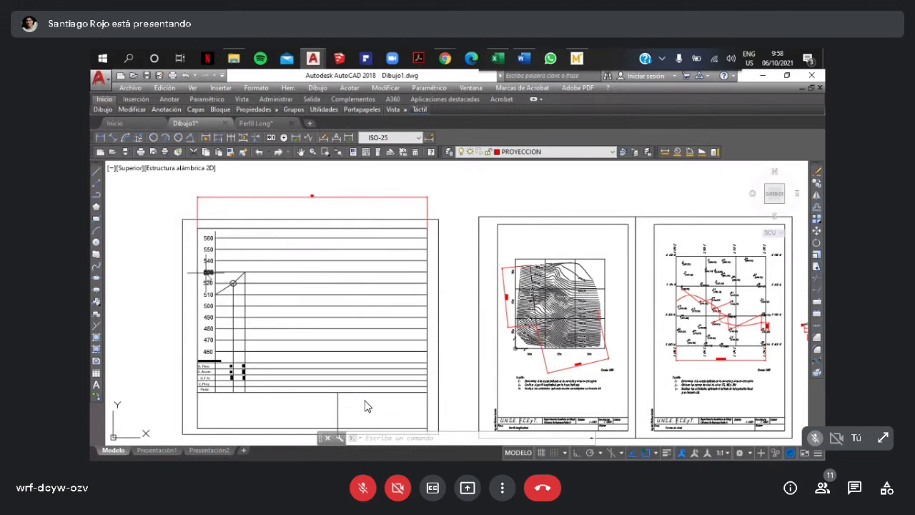
pyautogui.click(211, 358)
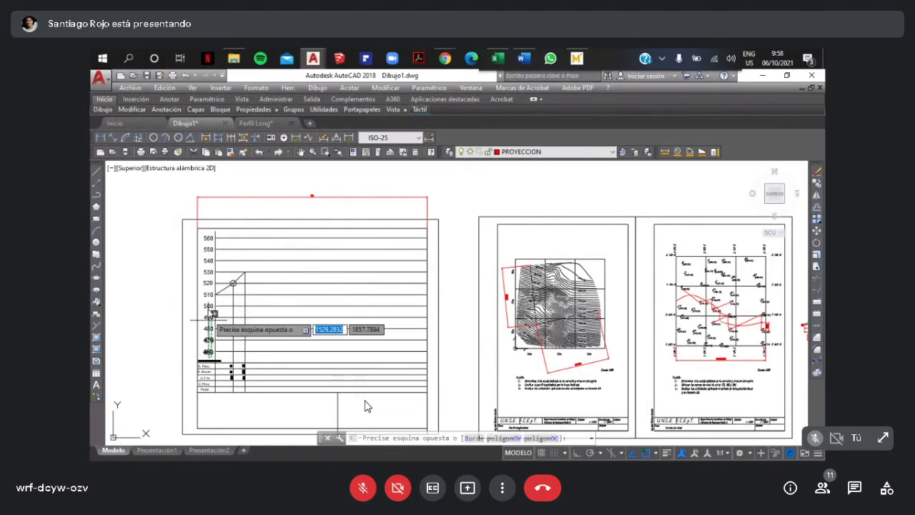
pyautogui.click(205, 227)
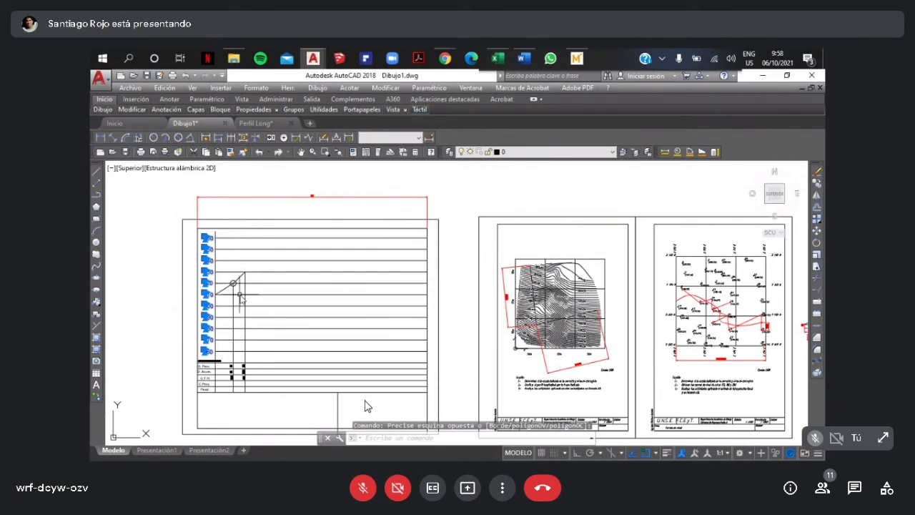
pyautogui.press('Delete')
# Examine the contour plan's labelled elevations along both legs of the route.
pyautogui.scroll(3, 665, 329)
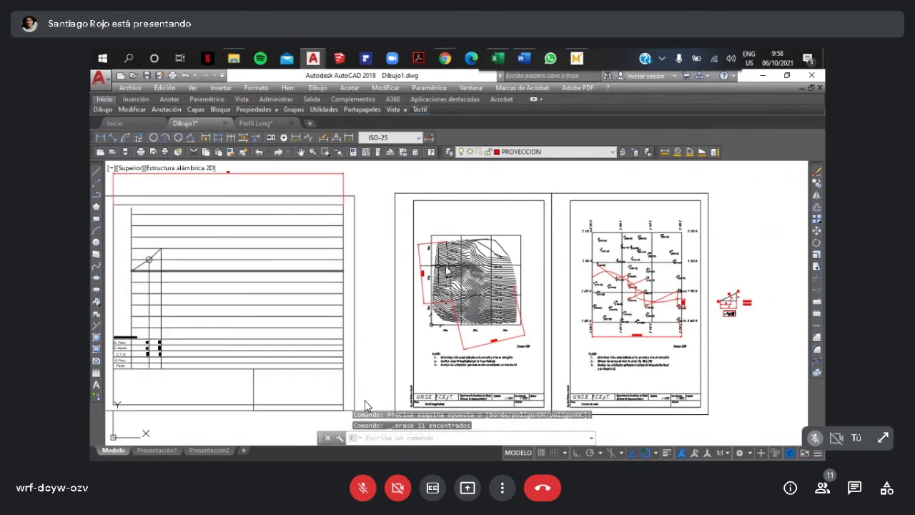
pyautogui.scroll(1, 422, 321)
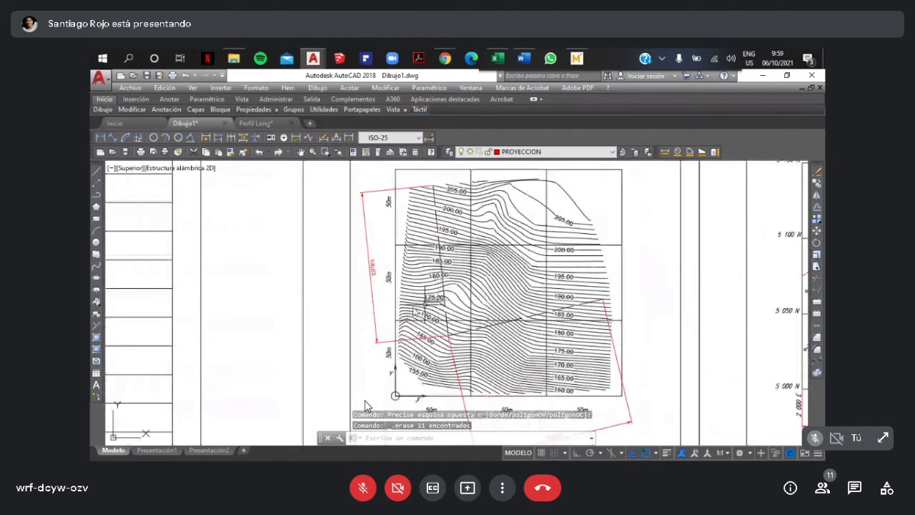
pyautogui.scroll(-4, 359, 316)
pyautogui.scroll(6, 458, 301)
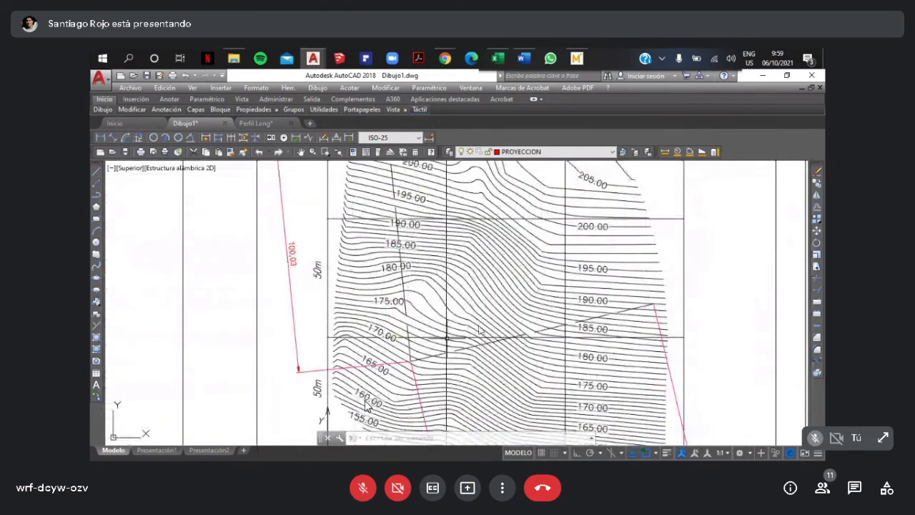
pyautogui.moveTo(438, 327); pyautogui.dragTo(390, 253, button='middle')
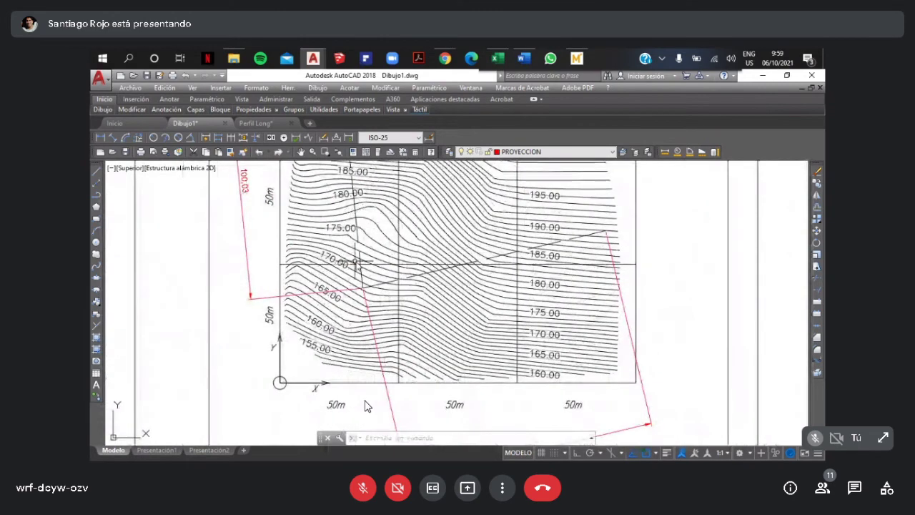
pyautogui.moveTo(434, 225)
pyautogui.mouseDown(button='middle')
pyautogui.moveTo(451, 265)
pyautogui.moveTo(426, 373)
pyautogui.mouseUp(button='middle')
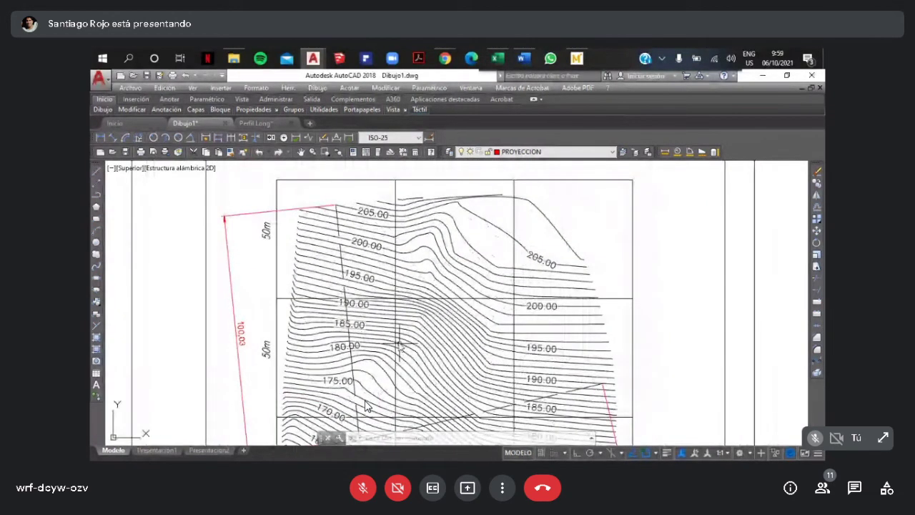
pyautogui.moveTo(401, 342)
pyautogui.mouseDown(button='middle')
pyautogui.moveTo(370, 286)
pyautogui.moveTo(367, 209)
pyautogui.moveTo(348, 234)
pyautogui.mouseUp(button='middle')
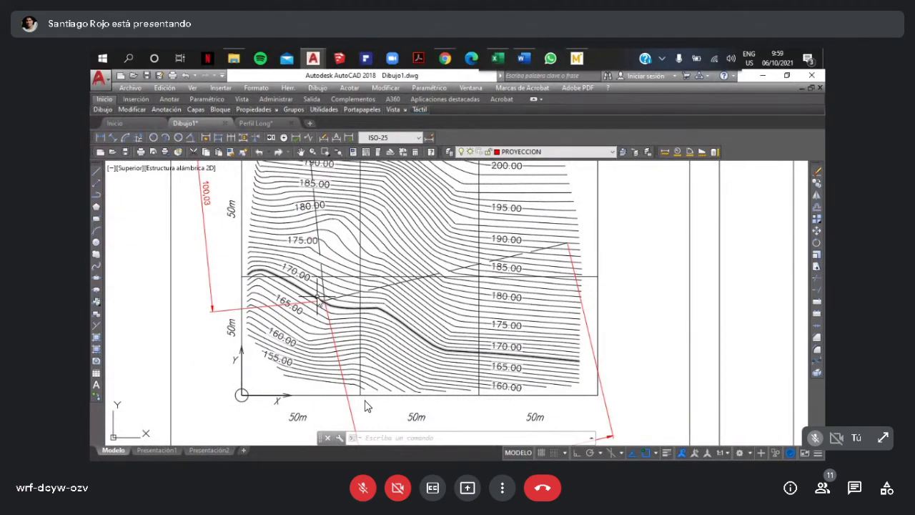
# Inspect the contour line that passes by the route's corner, between the 165.00 and 170.00 labels, and clear its selection.
pyautogui.scroll(2, 320, 296)
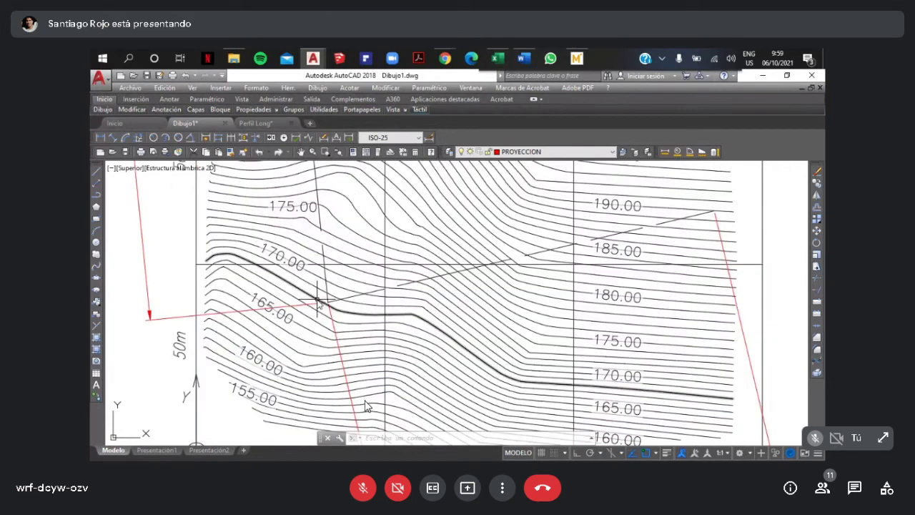
pyautogui.click(319, 302)
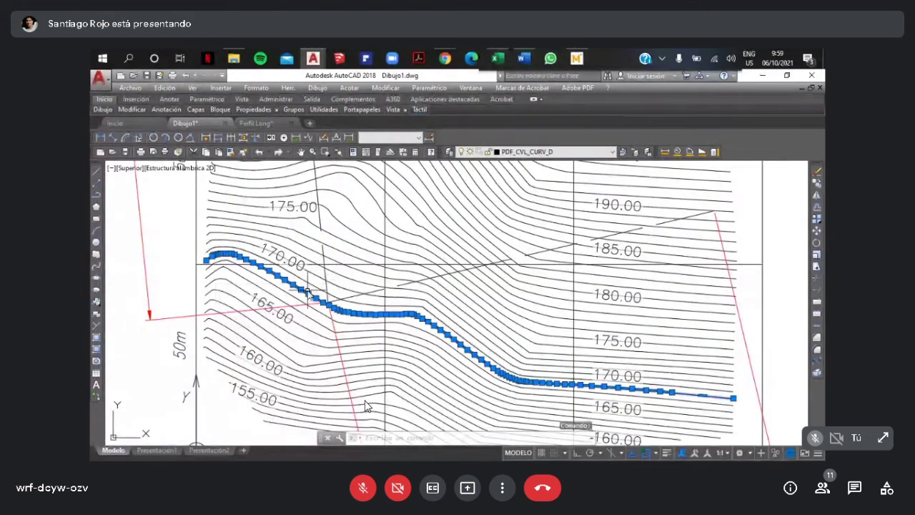
pyautogui.scroll(-2, 307, 294)
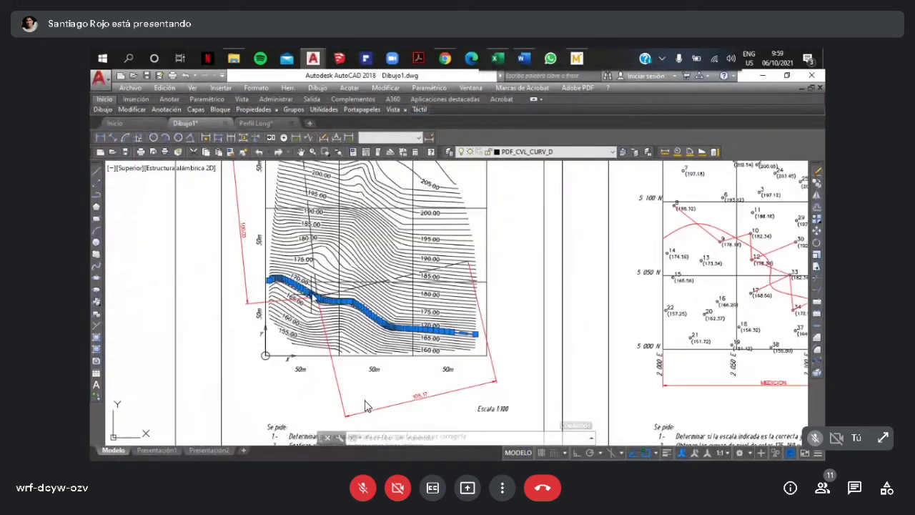
pyautogui.scroll(-2, 325, 295)
pyautogui.scroll(1, 313, 265)
pyautogui.press('Escape')
pyautogui.scroll(2, 313, 264)
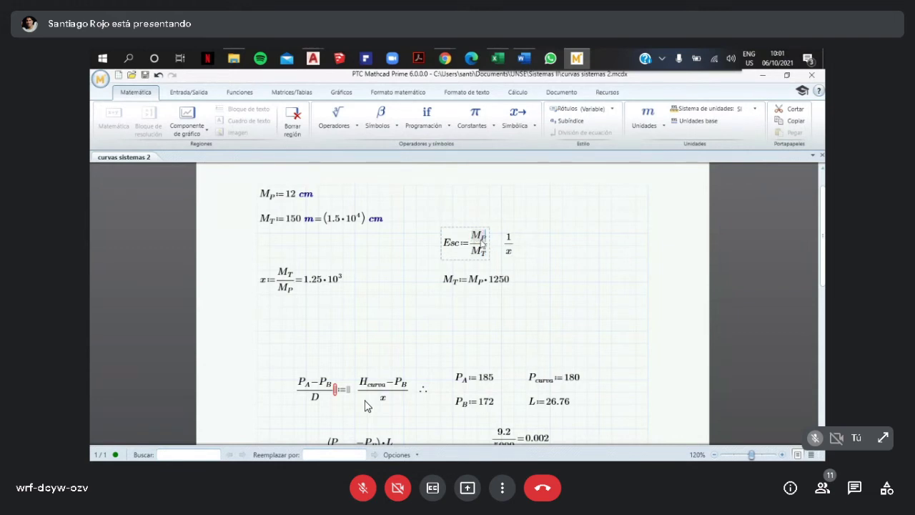
# Compare the Mathcad fraction 1/x with the scale formula Esc := M_P/M_T.
pyautogui.click(512, 246)
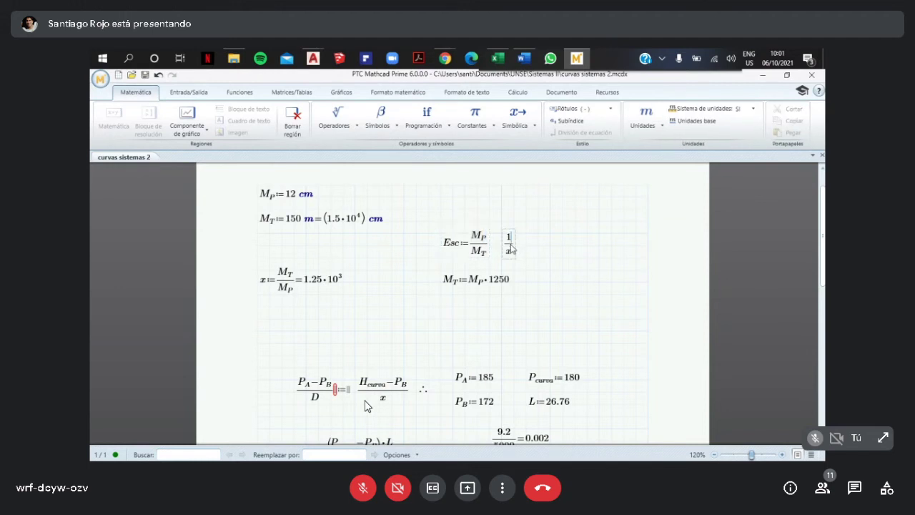
pyautogui.doubleClick(516, 250)
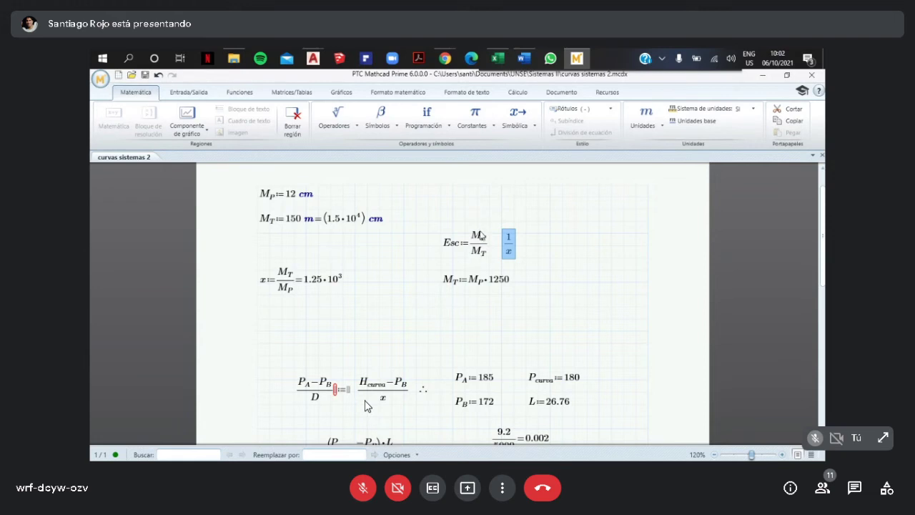
# Unmute the microphone in the video call and mute it again.
pyautogui.click(352, 492)
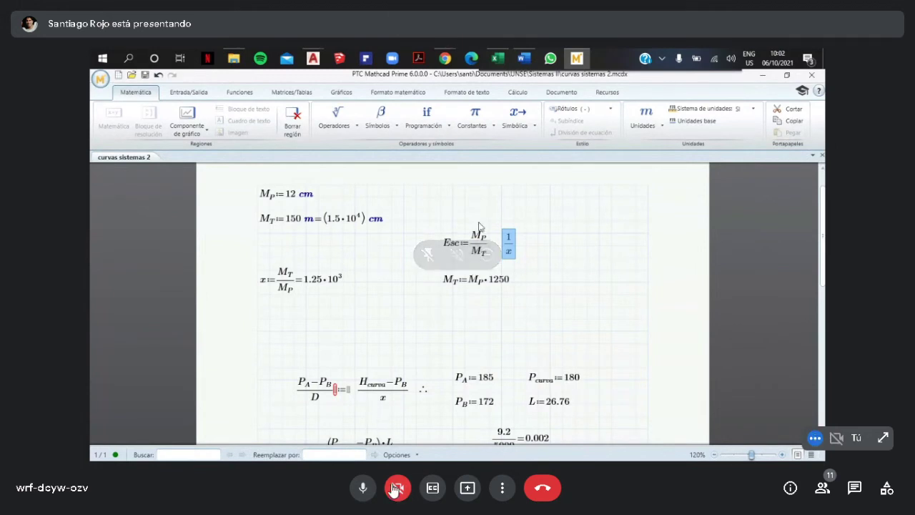
pyautogui.click(362, 490)
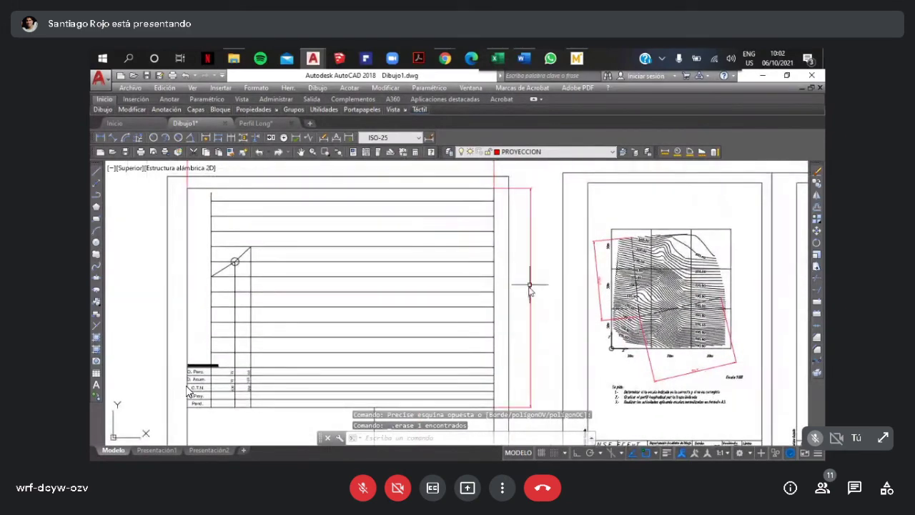
# Examine the profile sheet's dimensions and relate them to the terms M_P and M_T in the Mathcad scale formula.
pyautogui.moveTo(530, 304); pyautogui.dragTo(564, 247, button='middle')
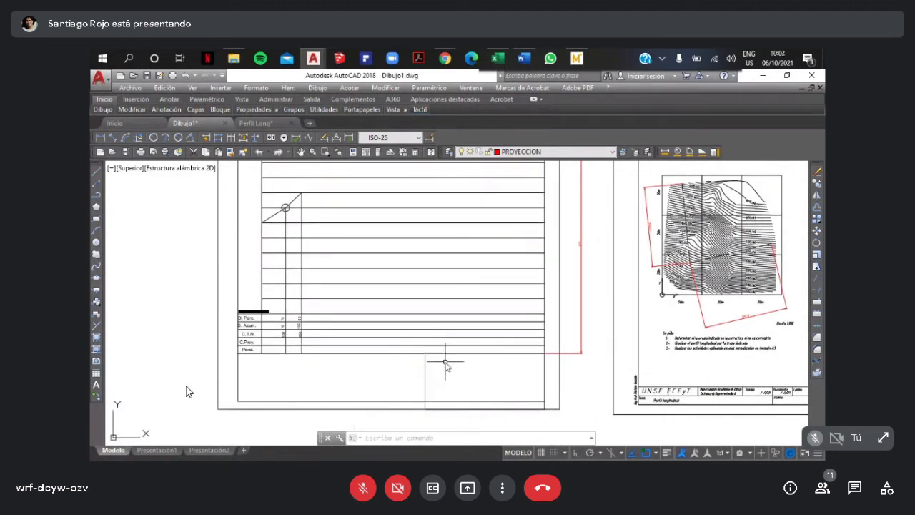
pyautogui.scroll(-3, 445, 350)
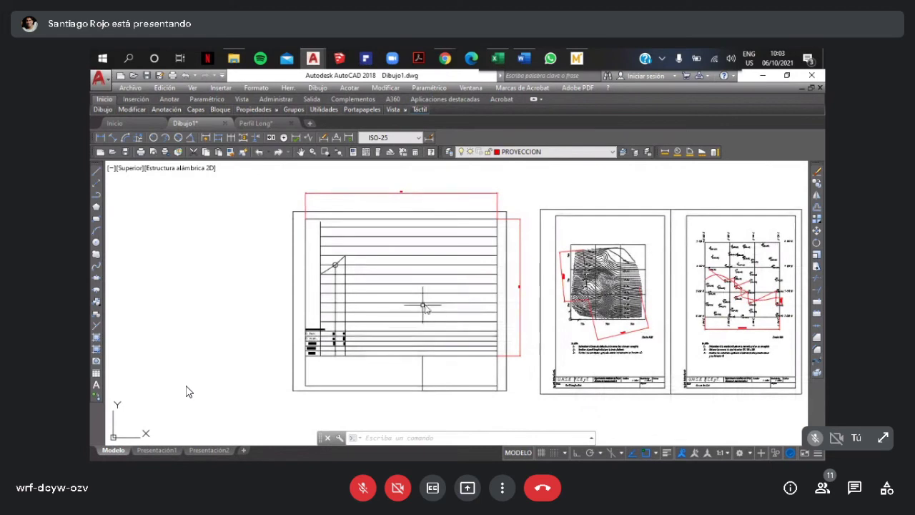
pyautogui.click(577, 58)
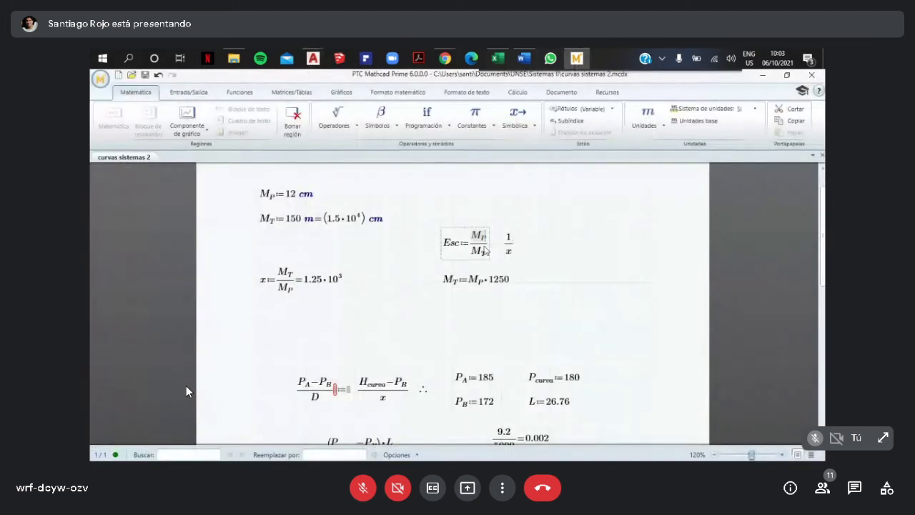
pyautogui.click(479, 240)
pyautogui.doubleClick(484, 239)
pyautogui.moveTo(476, 253); pyautogui.dragTo(485, 260)
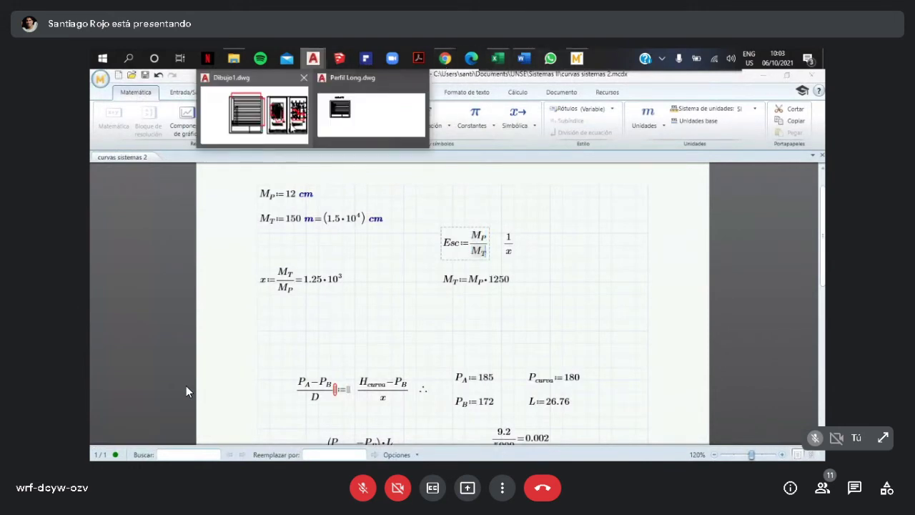
# Return to the AutoCAD drawing Dibujo1, inspect the route polyline on the contour plan and compare it with the profile grid.
pyautogui.click(290, 129)
pyautogui.scroll(5, 572, 250)
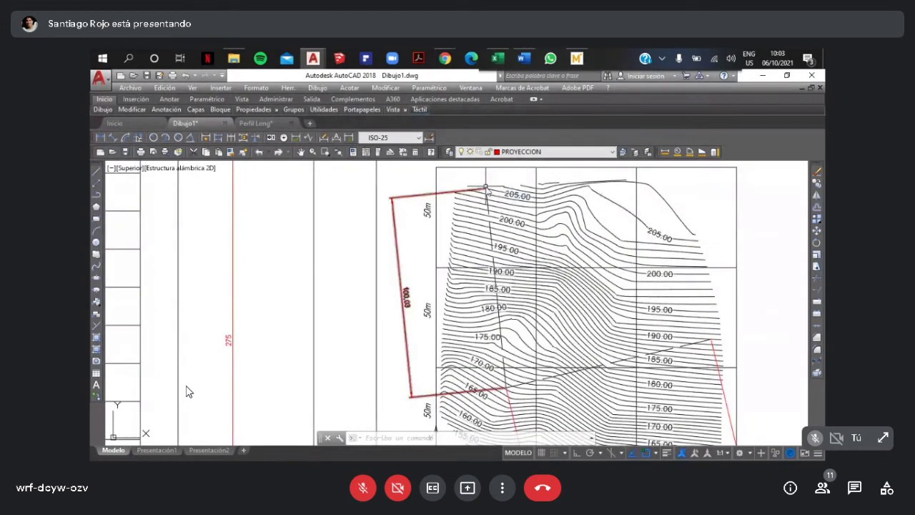
pyautogui.moveTo(532, 312)
pyautogui.mouseDown(button='middle')
pyautogui.moveTo(500, 229)
pyautogui.moveTo(503, 255)
pyautogui.mouseUp(button='middle')
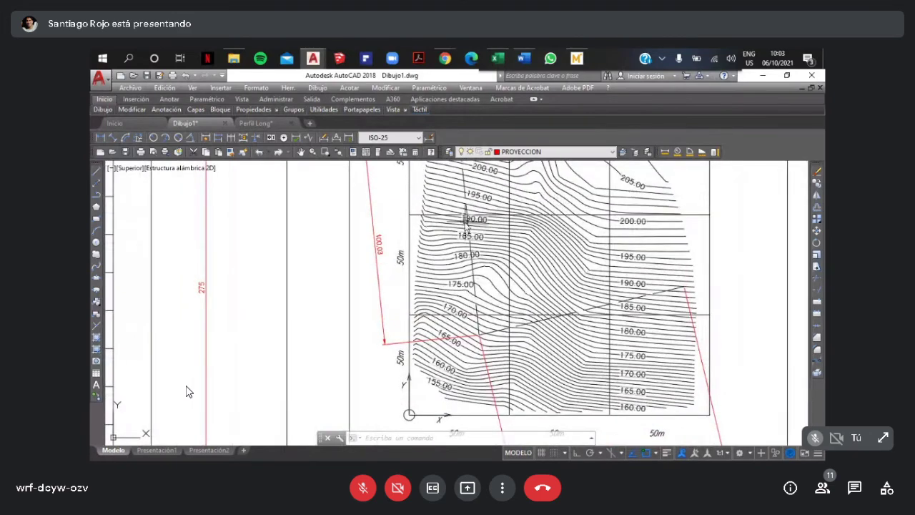
pyautogui.moveTo(460, 169); pyautogui.dragTo(463, 200, button='middle')
pyautogui.click(461, 202)
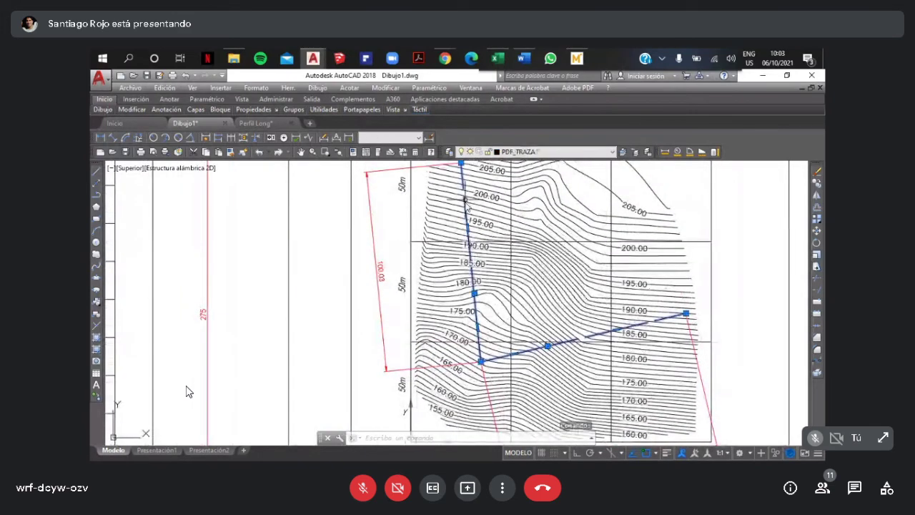
pyautogui.scroll(-2, 447, 219)
pyautogui.moveTo(177, 265); pyautogui.dragTo(318, 271, button='middle')
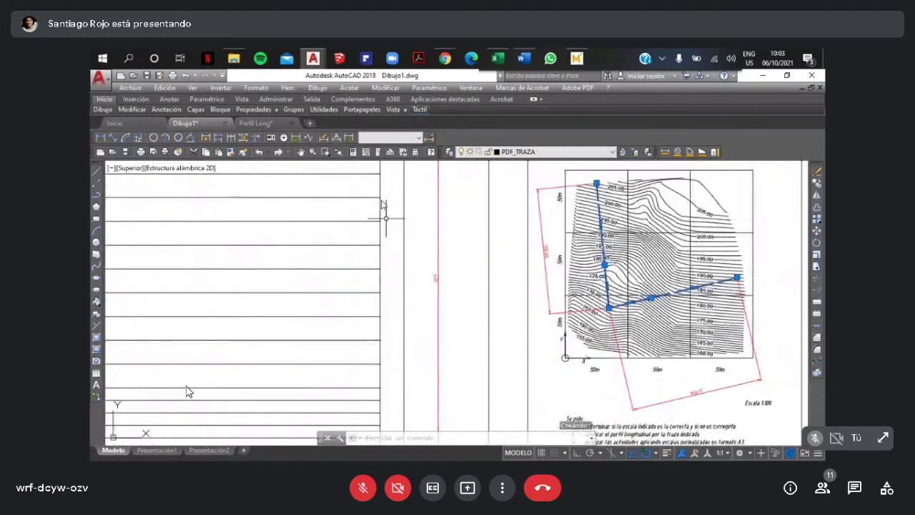
pyautogui.moveTo(339, 307); pyautogui.dragTo(495, 310, button='middle')
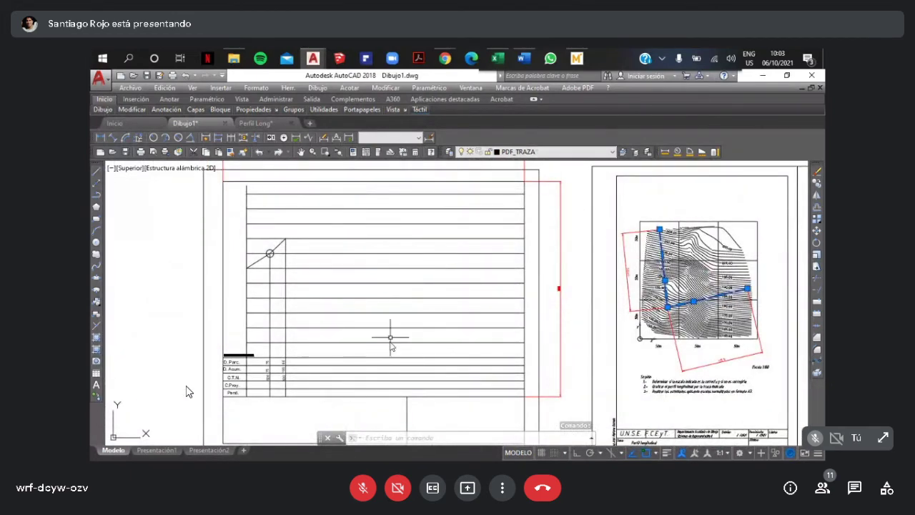
pyautogui.press('Escape')
pyautogui.press('Escape')
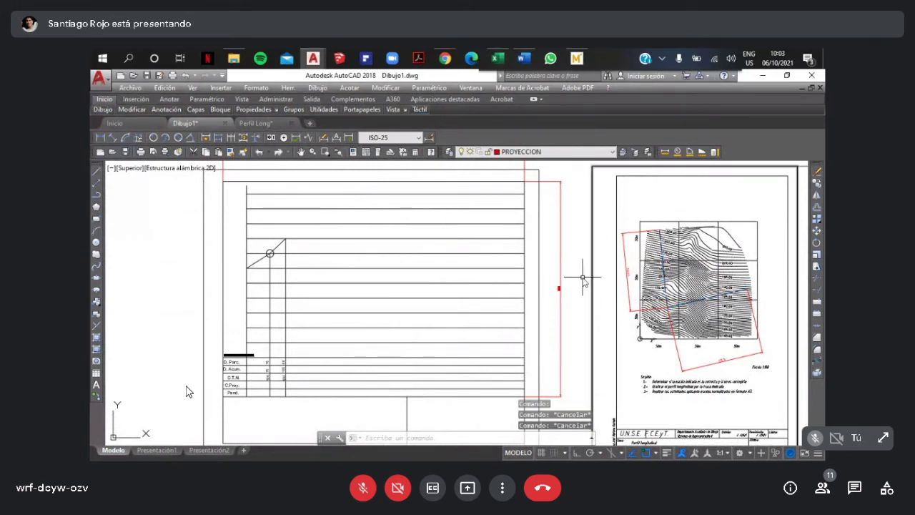
# Delete the vertical dimension beside the profile sheet.
pyautogui.click(561, 278)
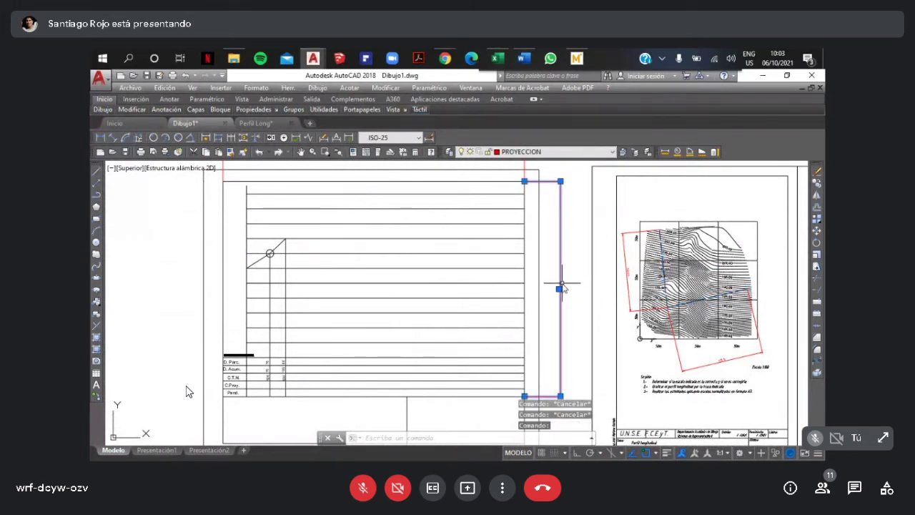
pyautogui.press('Delete')
pyautogui.moveTo(372, 243); pyautogui.dragTo(412, 280, button='middle')
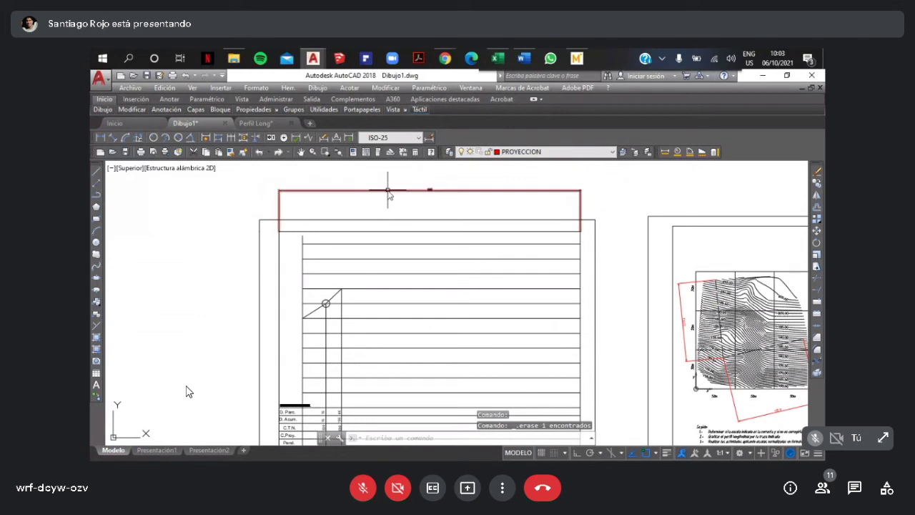
# Delete the horizontal dimension above the profile sheet.
pyautogui.click(386, 192)
pyautogui.press('Delete')
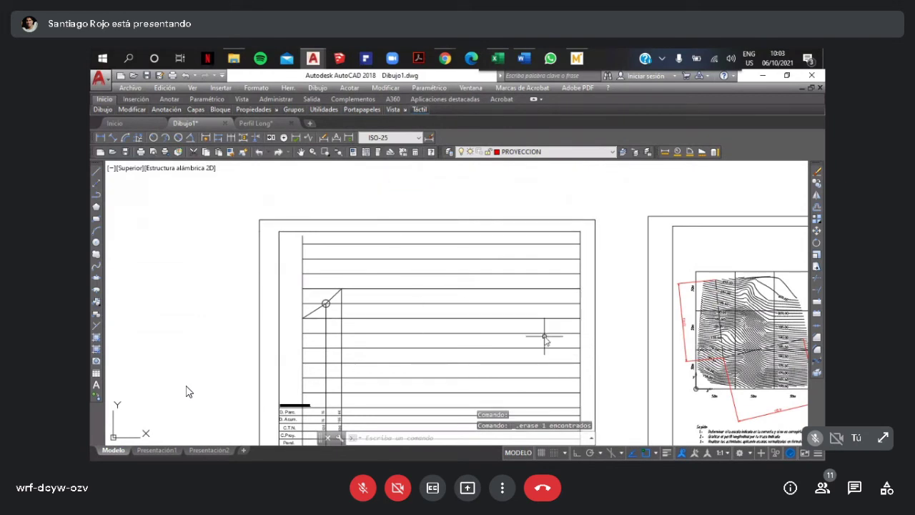
# Inspect the route on the contour plan, then switch to the Excel workbook and review its segment measurement table.
pyautogui.moveTo(545, 337); pyautogui.dragTo(436, 312, button='middle')
pyautogui.scroll(4, 642, 293)
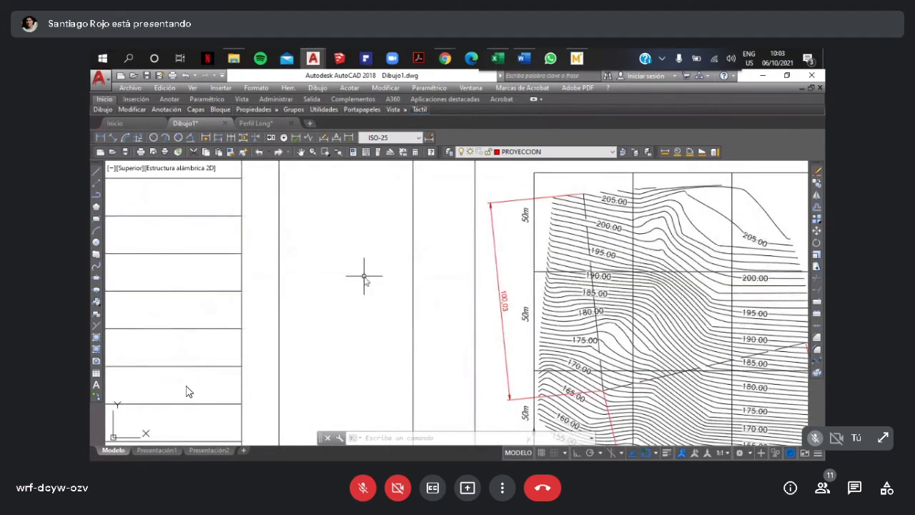
pyautogui.moveTo(344, 239); pyautogui.dragTo(488, 198, button='middle')
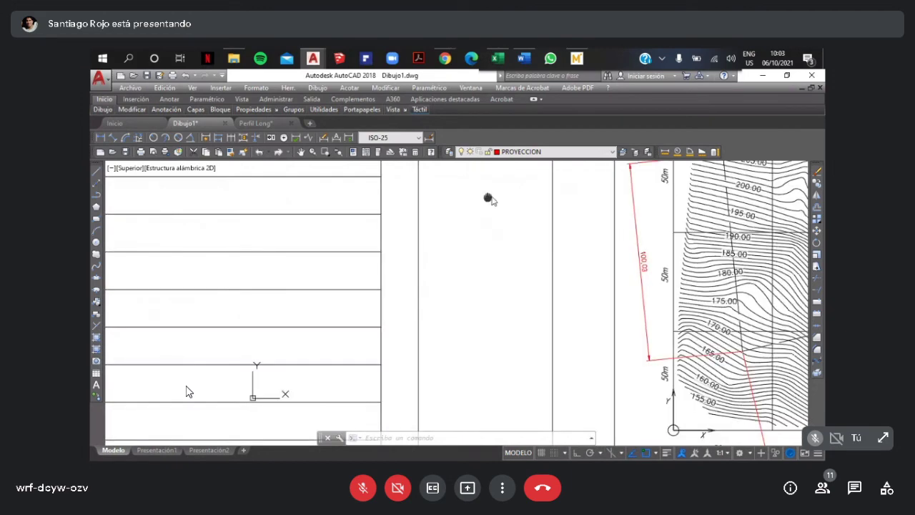
pyautogui.scroll(-4, 484, 265)
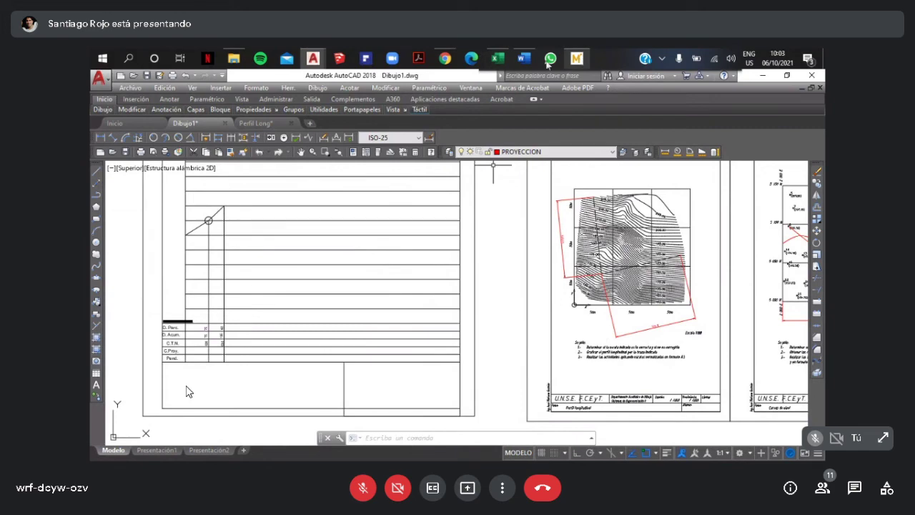
pyautogui.click(500, 59)
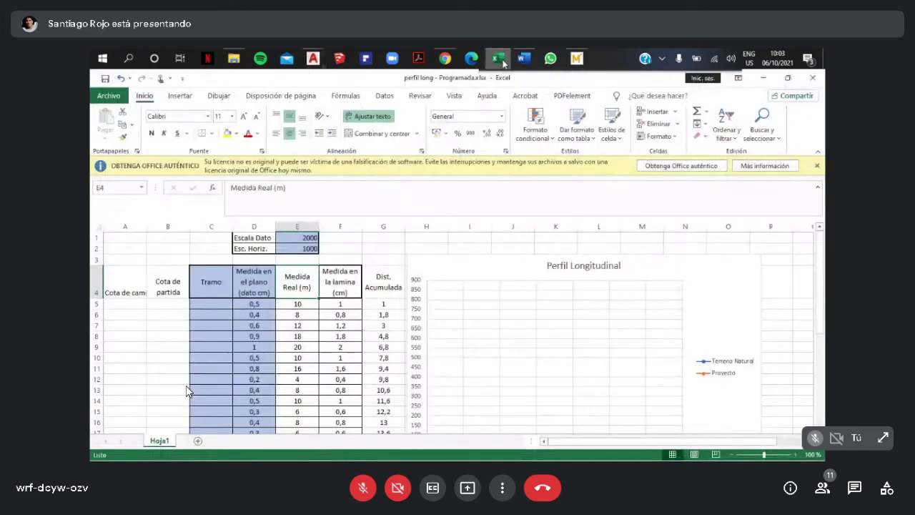
pyautogui.hscroll(-1, 371, 255)
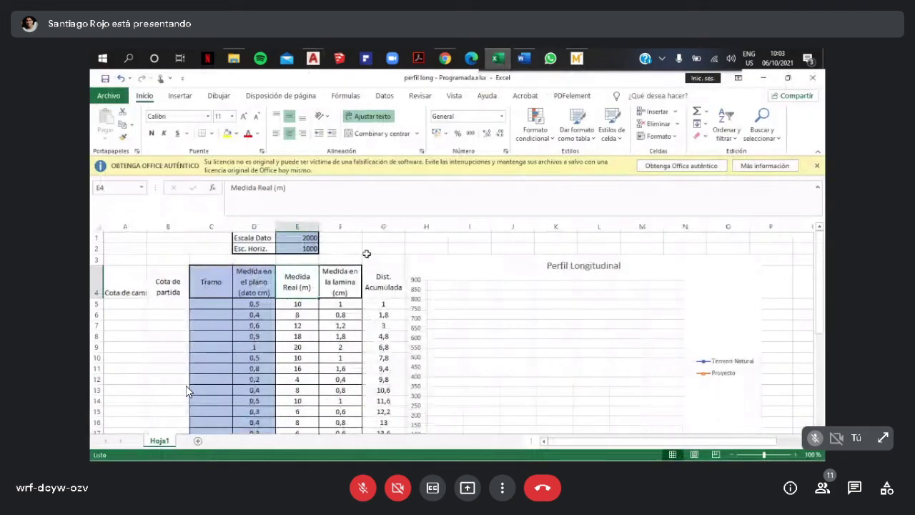
pyautogui.scroll(-1, 368, 254)
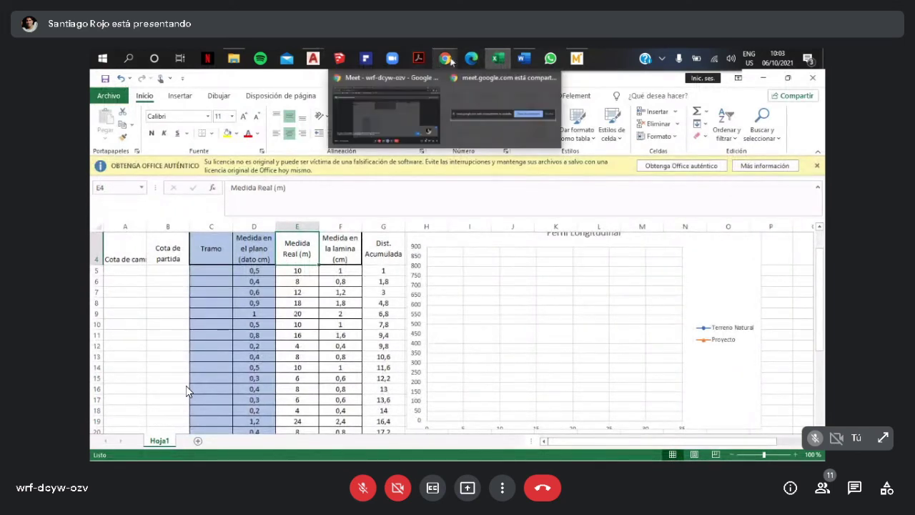
# Return to the AutoCAD drawing Dibujo1 and examine where the route starts near the 205.00 contour.
pyautogui.moveTo(577, 60)
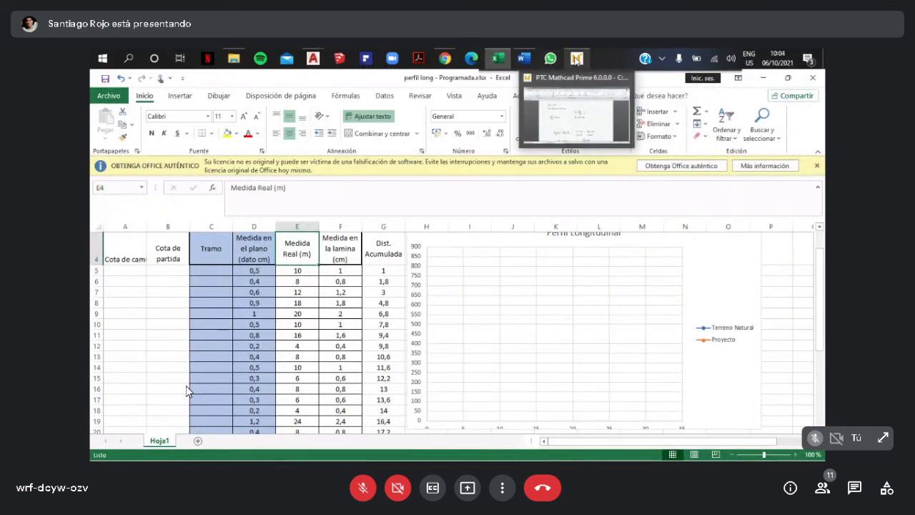
pyautogui.moveTo(321, 62)
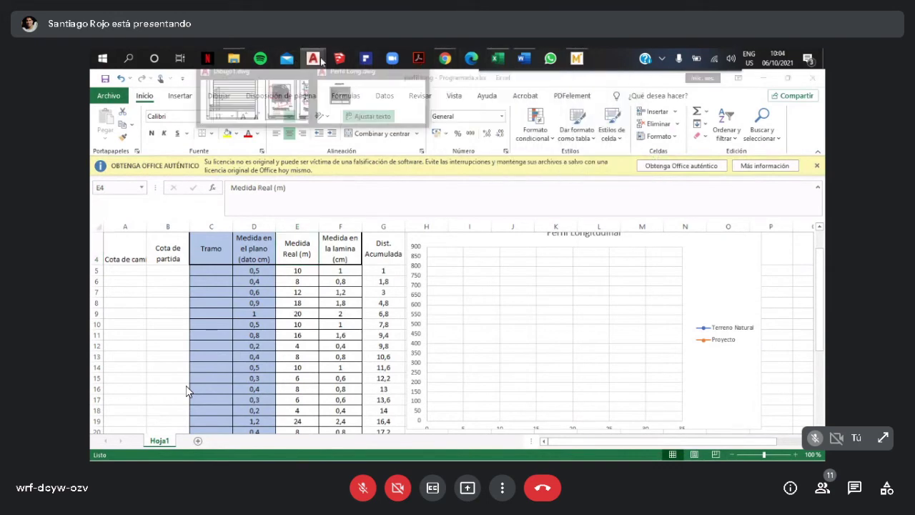
pyautogui.click(293, 97)
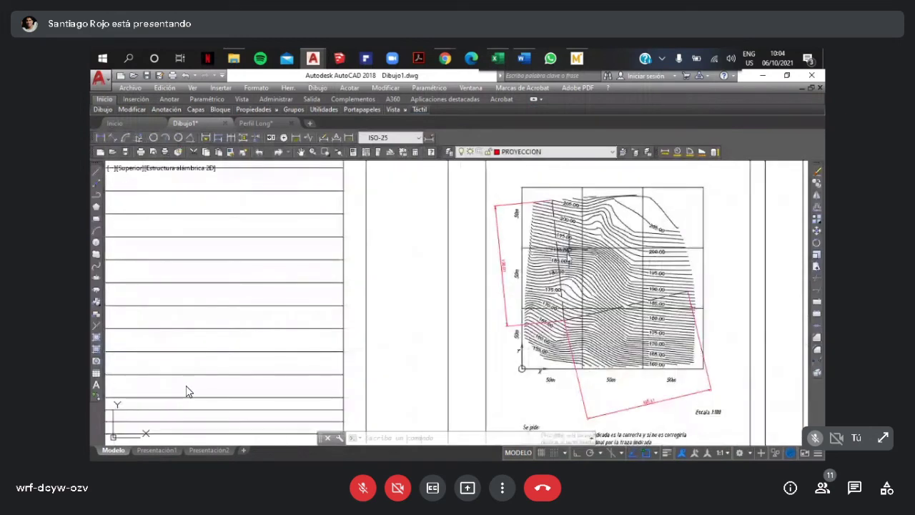
pyautogui.scroll(5, 565, 179)
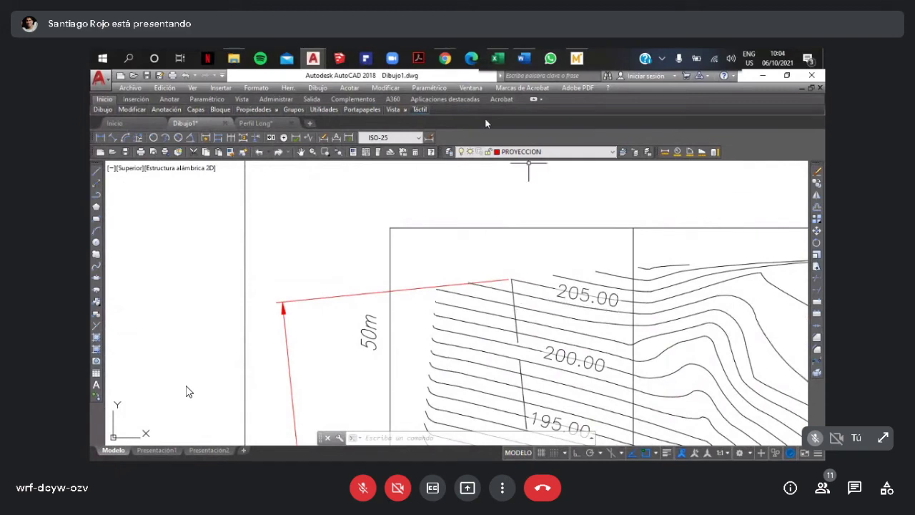
# Switch to the Excel workbook and enter 205-204 as the first Tramo in cell C5.
pyautogui.click(498, 58)
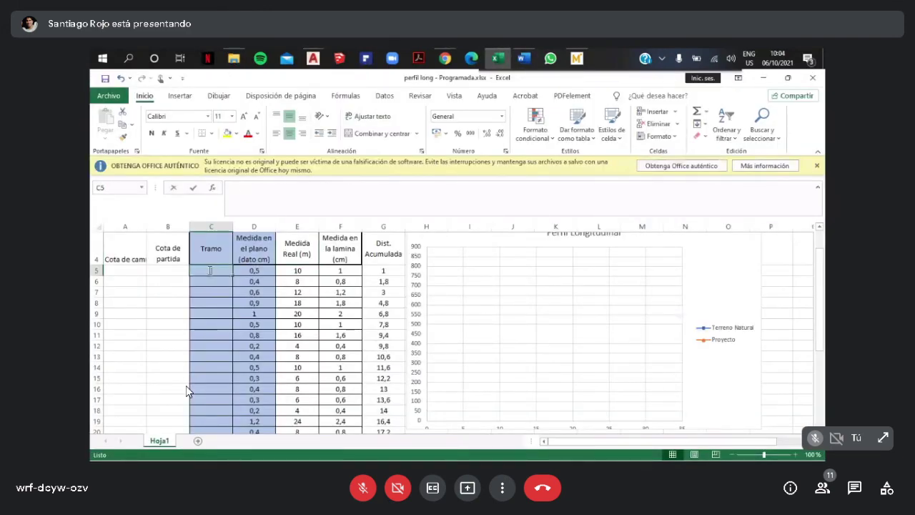
pyautogui.write('205-204')
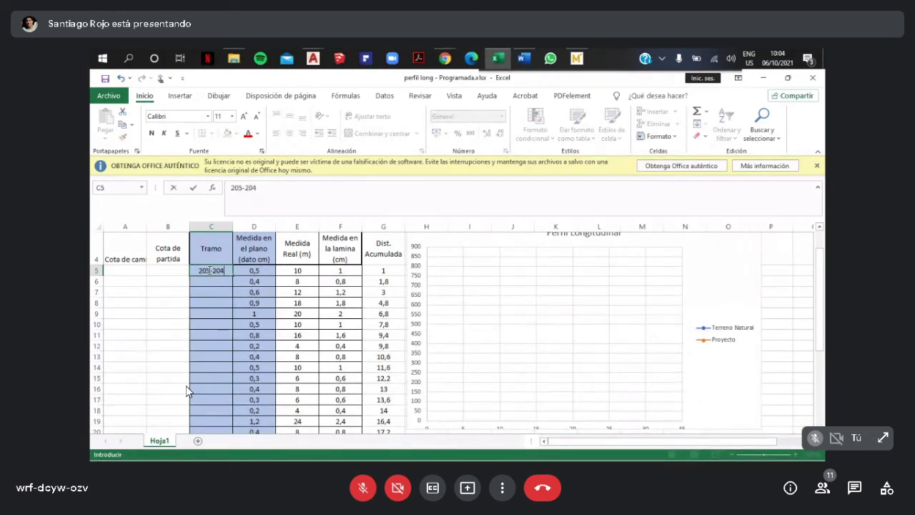
pyautogui.press('Tab')
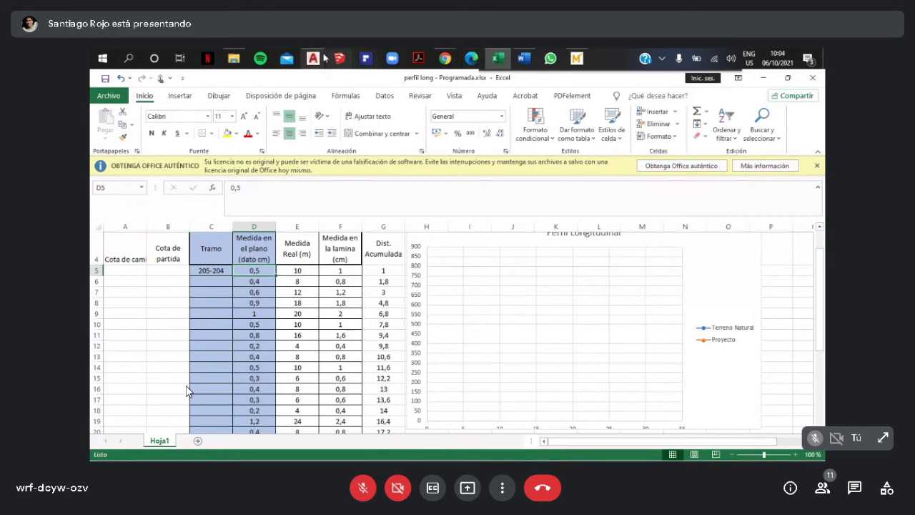
# In the AutoCAD drawing Dibujo1, add an aligned dimension from the route's start to its next contour crossing.
pyautogui.moveTo(313, 60)
pyautogui.click(307, 107)
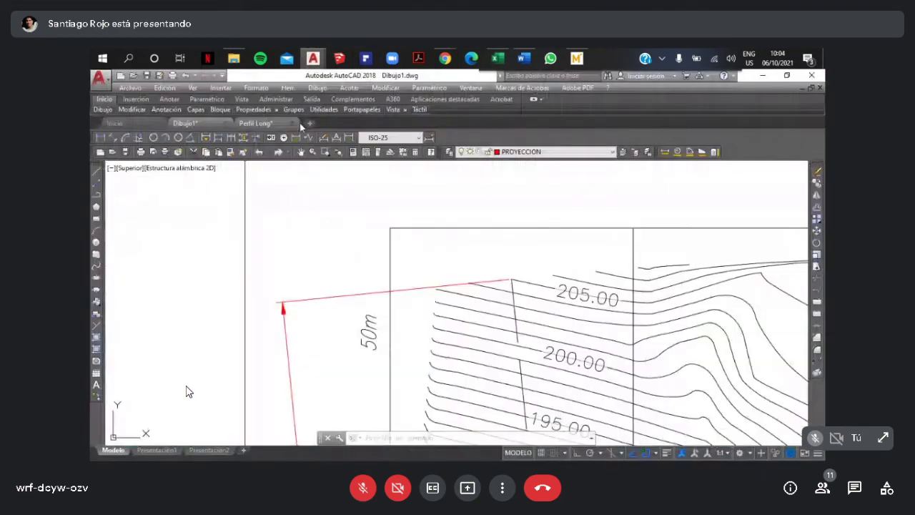
pyautogui.click(113, 138)
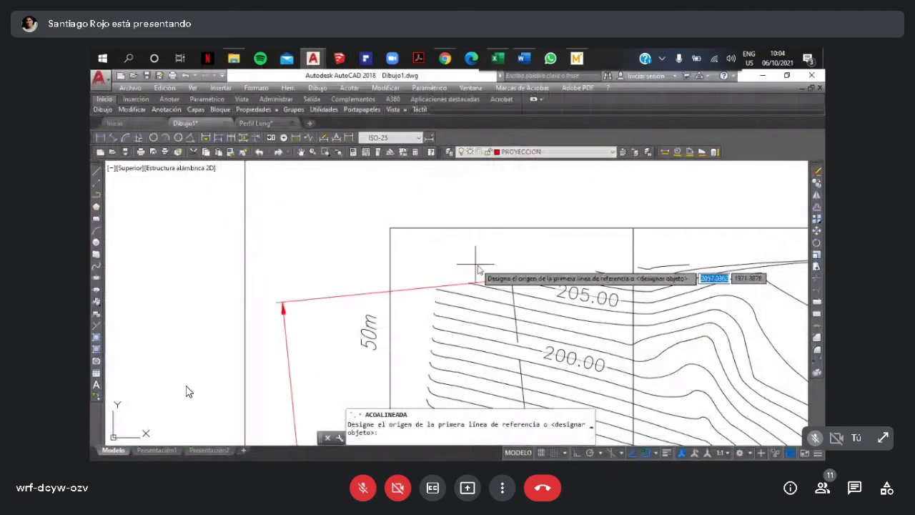
pyautogui.click(512, 278)
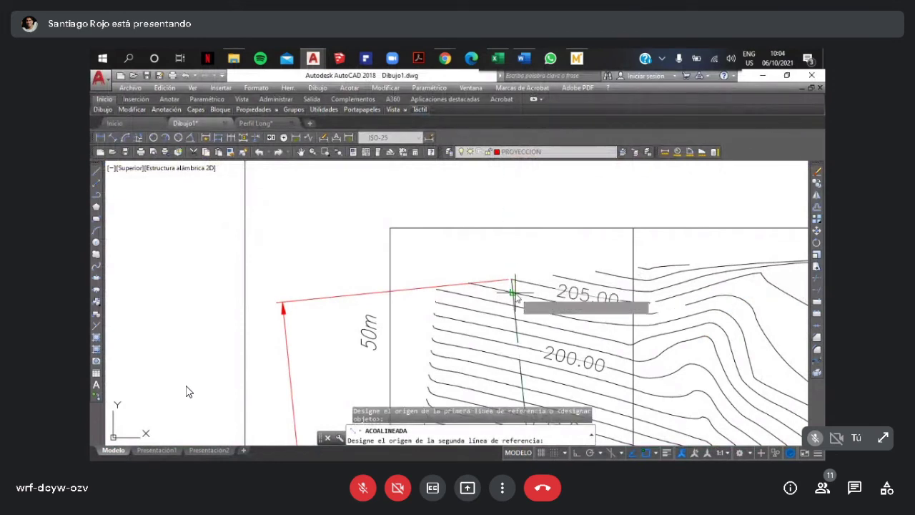
pyautogui.click(513, 292)
pyautogui.click(547, 301)
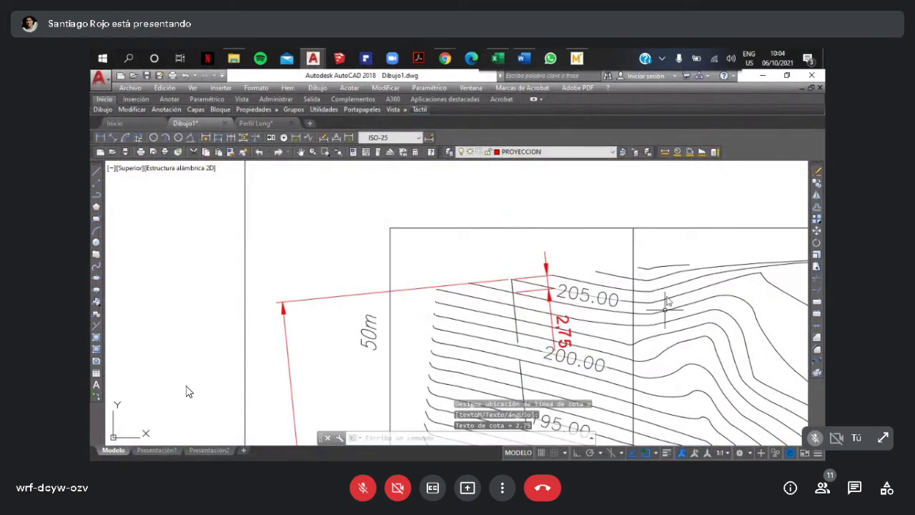
pyautogui.scroll(-3, 428, 304)
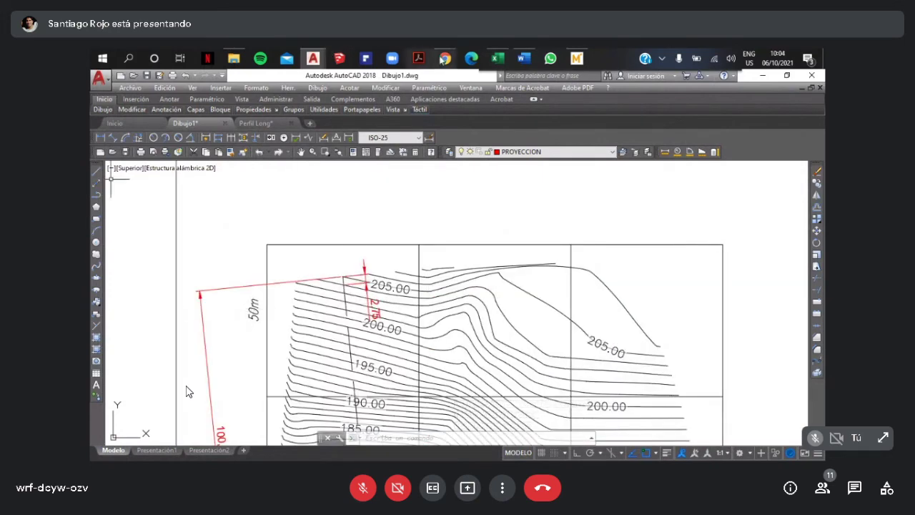
# Switch to Excel and check the plan measurement in D5 and the real-measurement formula in E5.
pyautogui.click(497, 58)
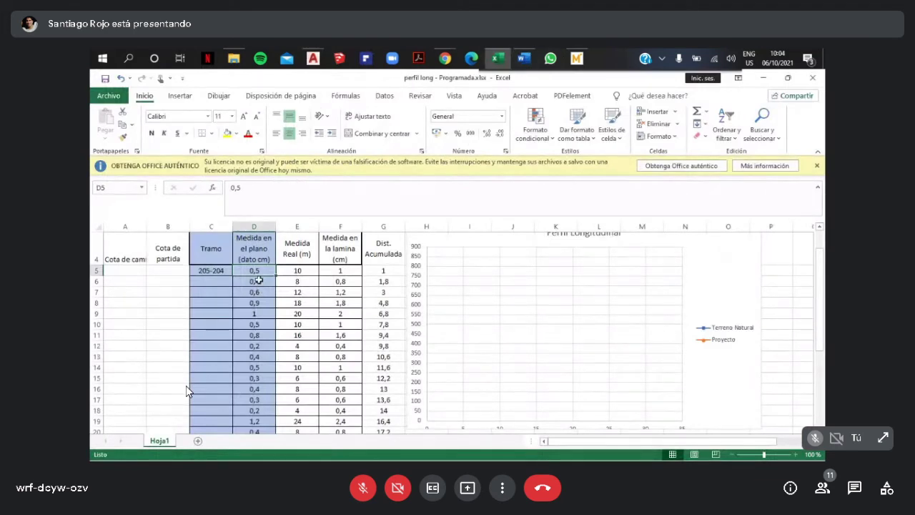
pyautogui.click(259, 280)
pyautogui.click(258, 272)
pyautogui.click(301, 269)
pyautogui.click(324, 211)
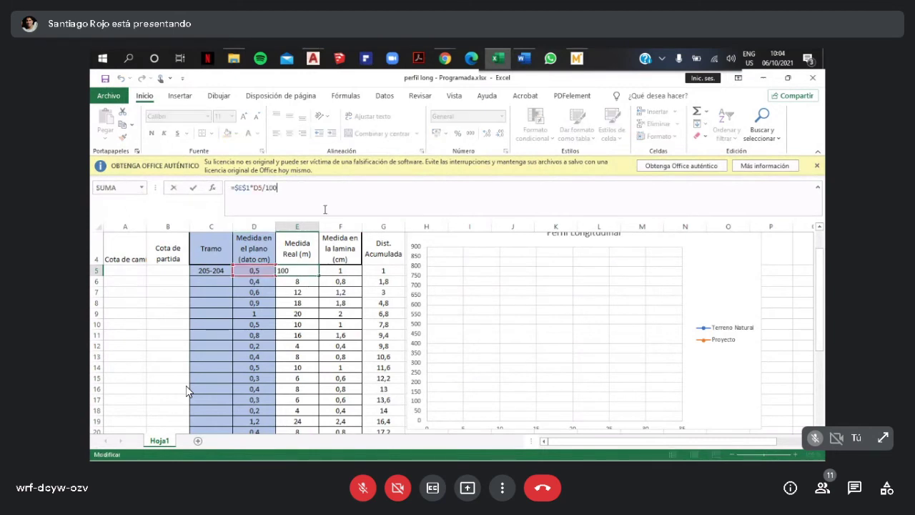
# Return to the AutoCAD drawing Dibujo1 and check the scale label beneath the contour plan.
pyautogui.moveTo(313, 58)
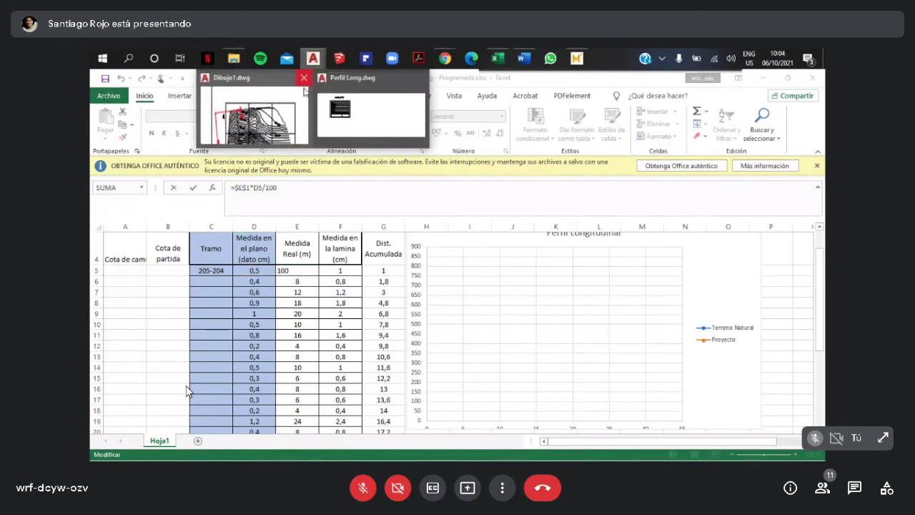
pyautogui.click(303, 91)
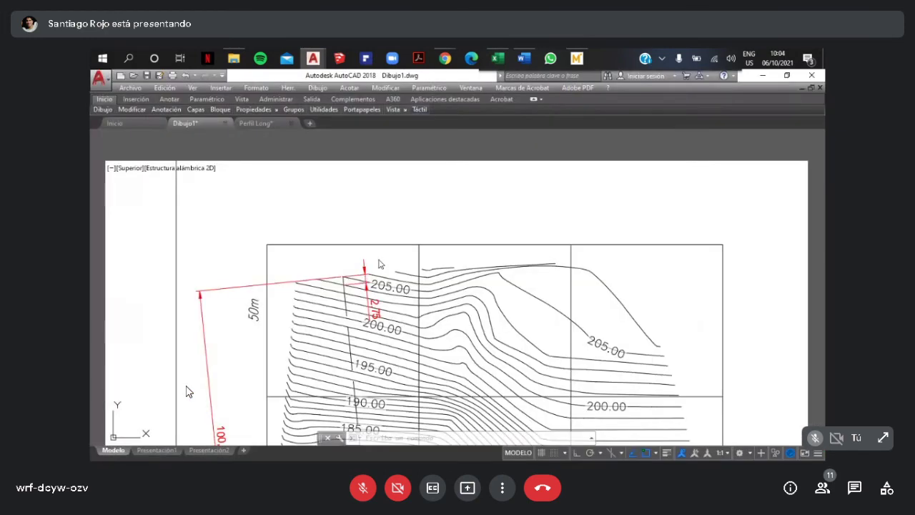
pyautogui.click(392, 309)
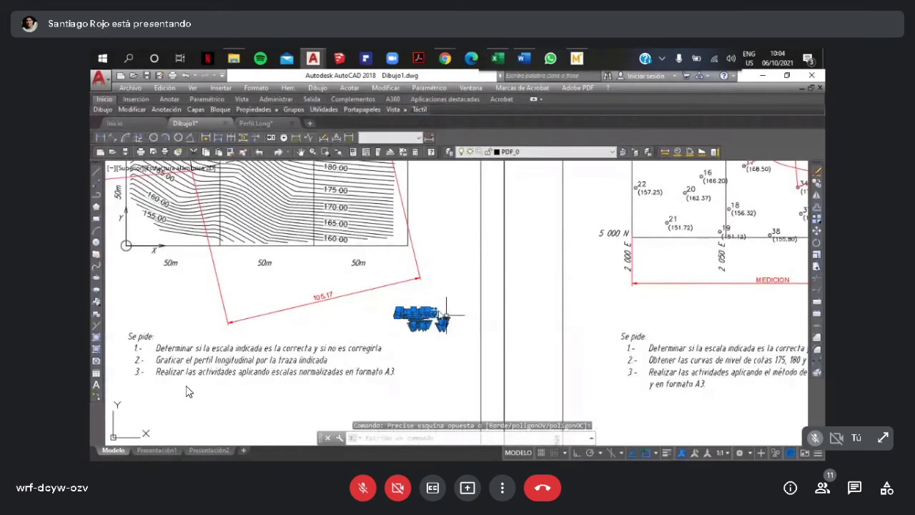
pyautogui.press('Escape')
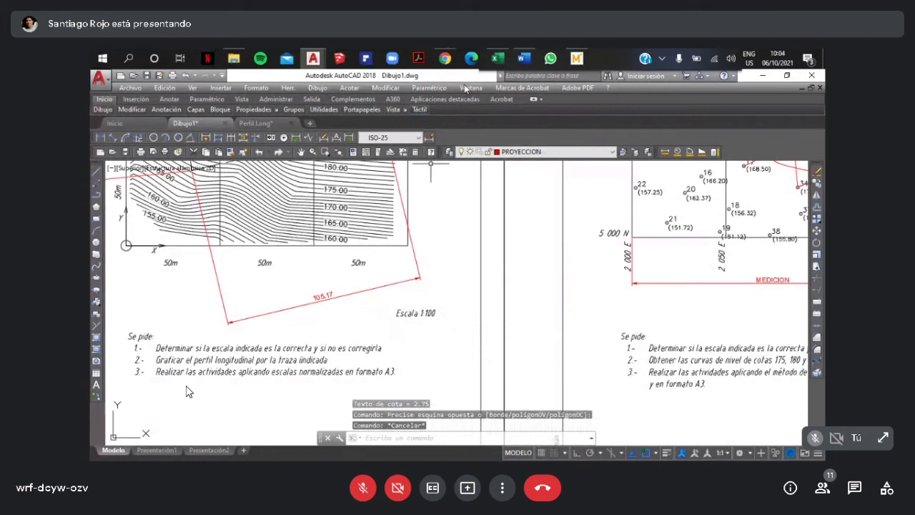
# Switch to Excel and trace the first segment through D5 and the formulas in E5 and F5 to the scale cells.
pyautogui.click(499, 59)
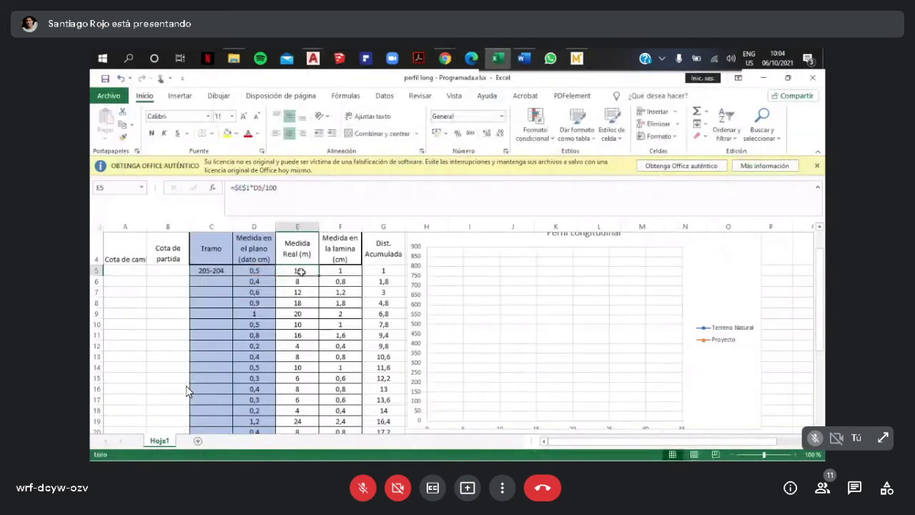
pyautogui.click(256, 270)
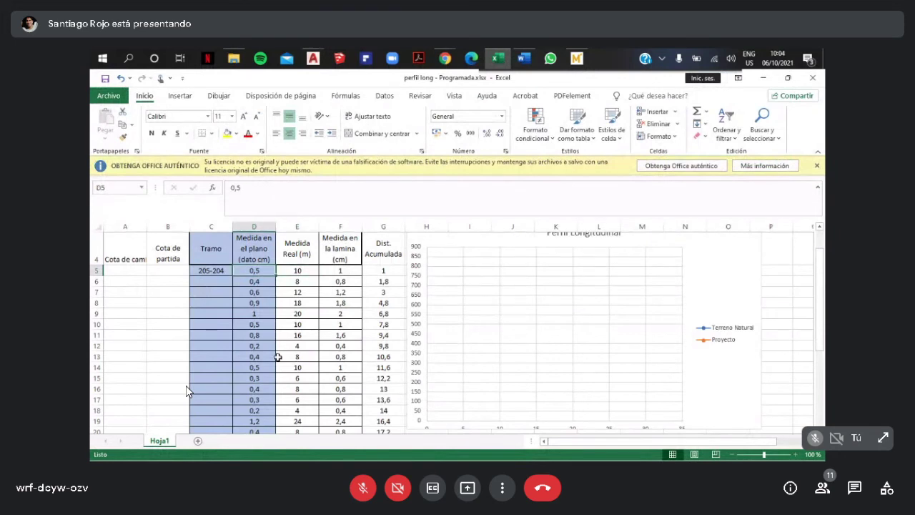
pyautogui.click(299, 271)
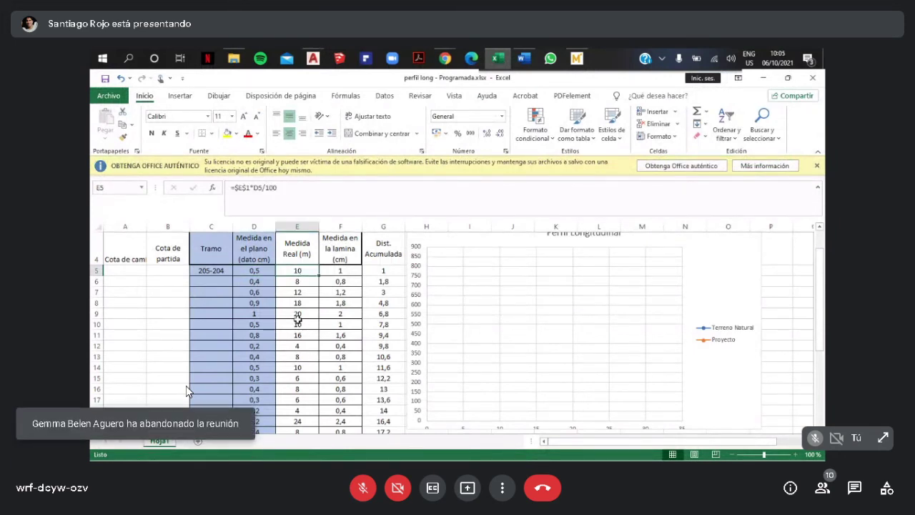
pyautogui.click(334, 273)
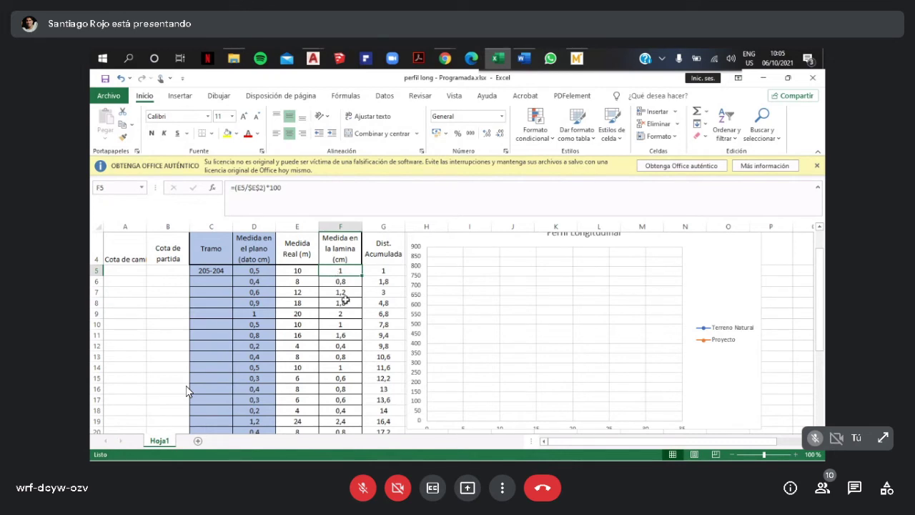
pyautogui.scroll(1, 345, 299)
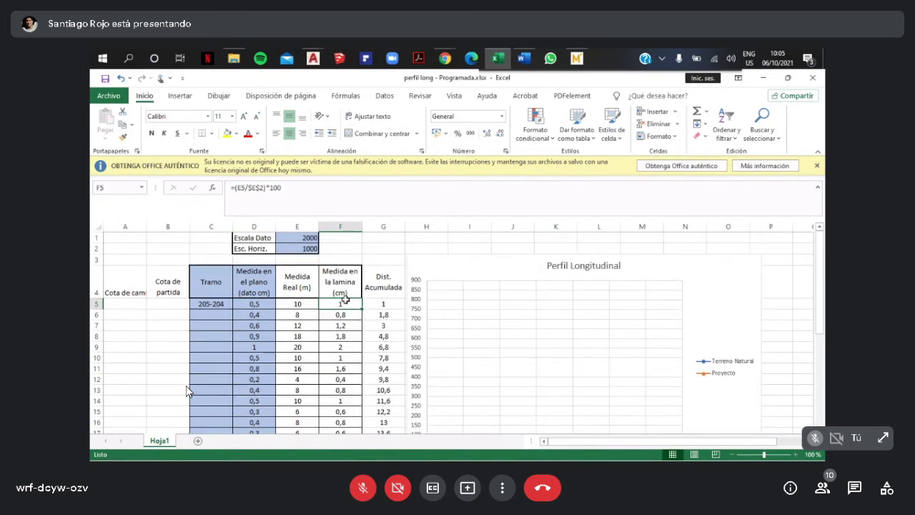
# Review the table headings for Tramo, Medida en el plano and Medida Real.
pyautogui.click(395, 245)
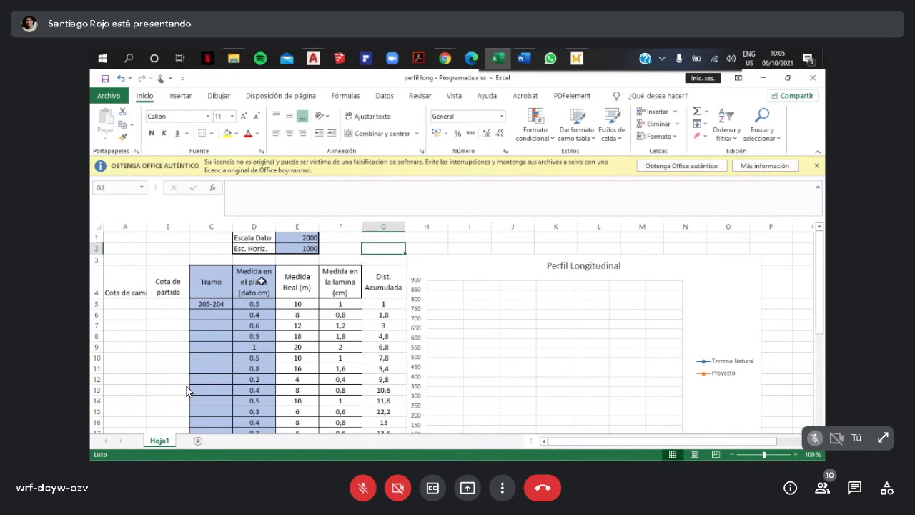
pyautogui.click(213, 289)
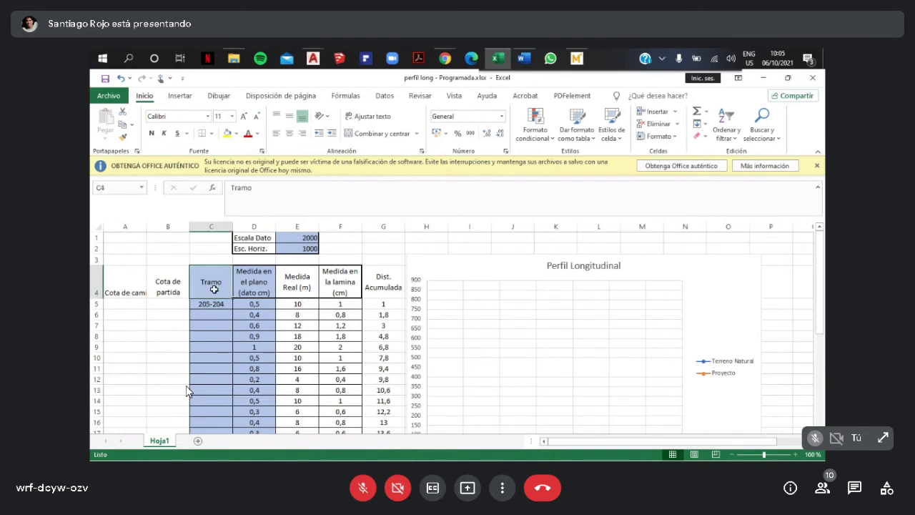
pyautogui.click(256, 284)
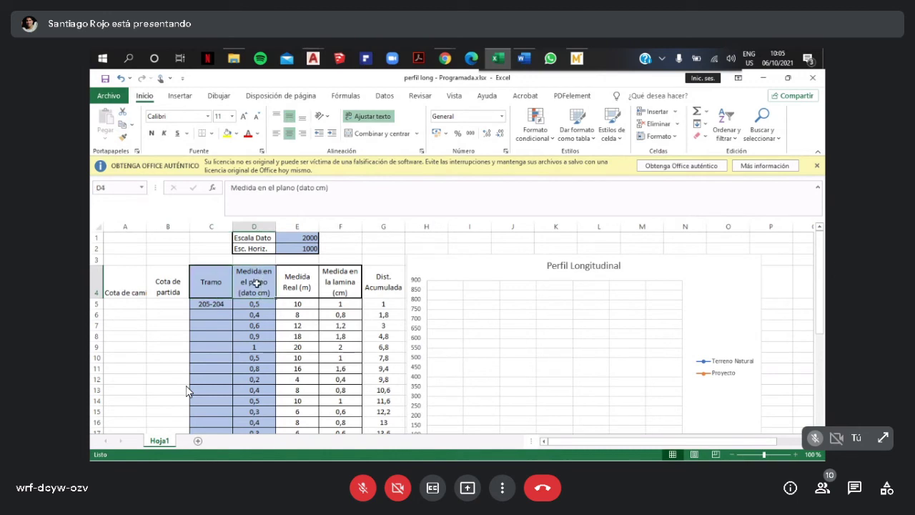
pyautogui.moveTo(270, 286); pyautogui.dragTo(296, 283)
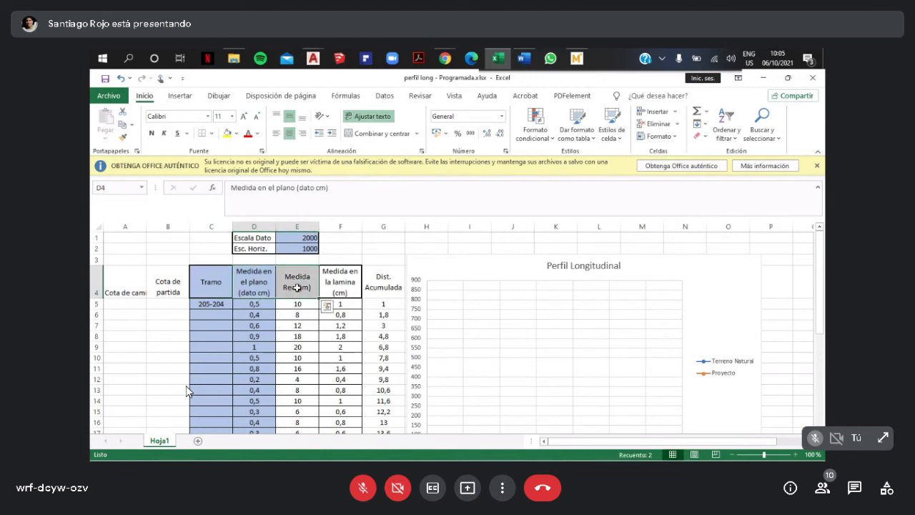
pyautogui.click(297, 283)
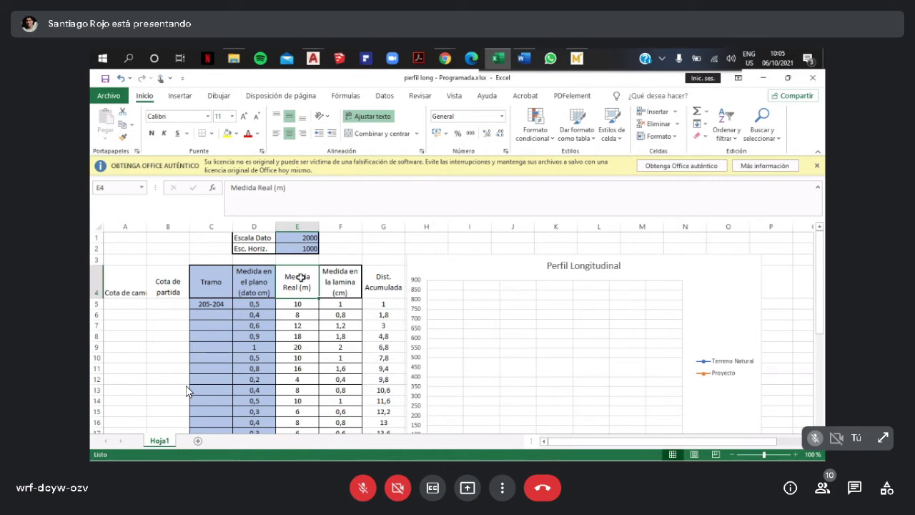
# Review the headings Medida Real (m) and Medida en la lamina (cm) and the first segment in C5.
pyautogui.moveTo(300, 279); pyautogui.dragTo(336, 287)
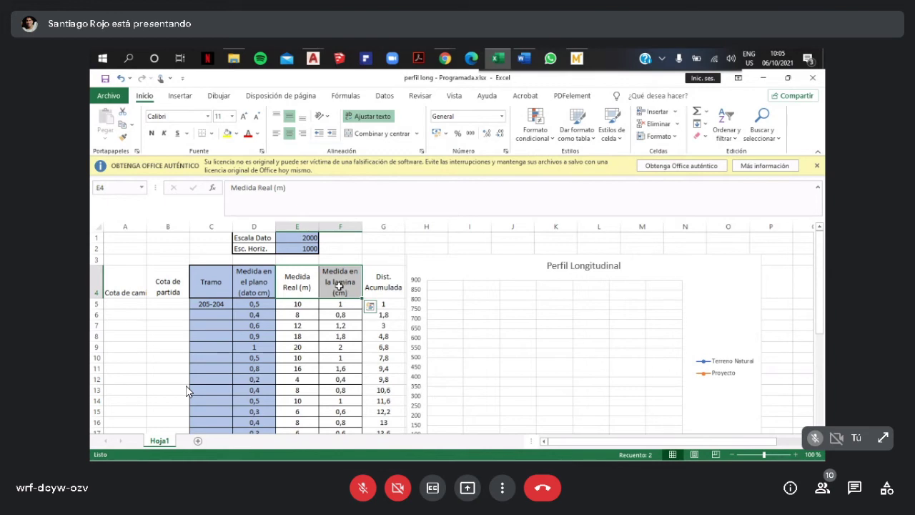
pyautogui.click(342, 283)
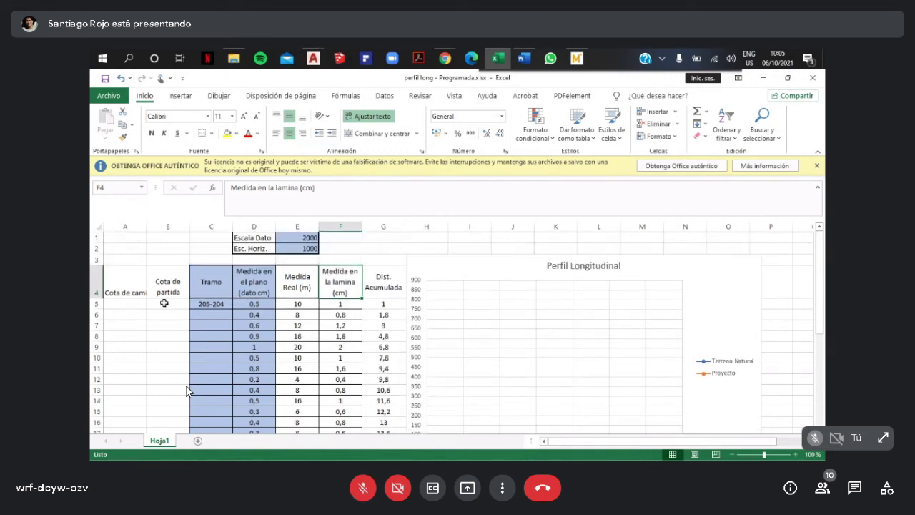
pyautogui.click(214, 304)
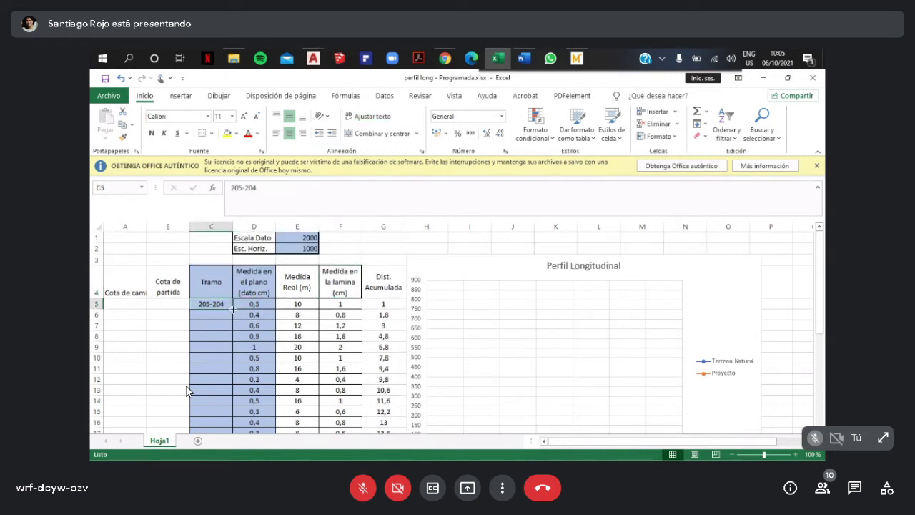
# Undo the segment entry in C5 and the deletion of the elevation and segment data in columns A to C.
pyautogui.moveTo(233, 309)
pyautogui.mouseDown()
pyautogui.moveTo(234, 390)
pyautogui.moveTo(250, 268)
pyautogui.moveTo(239, 295)
pyautogui.mouseUp()
pyautogui.scroll(-2, 234, 389)
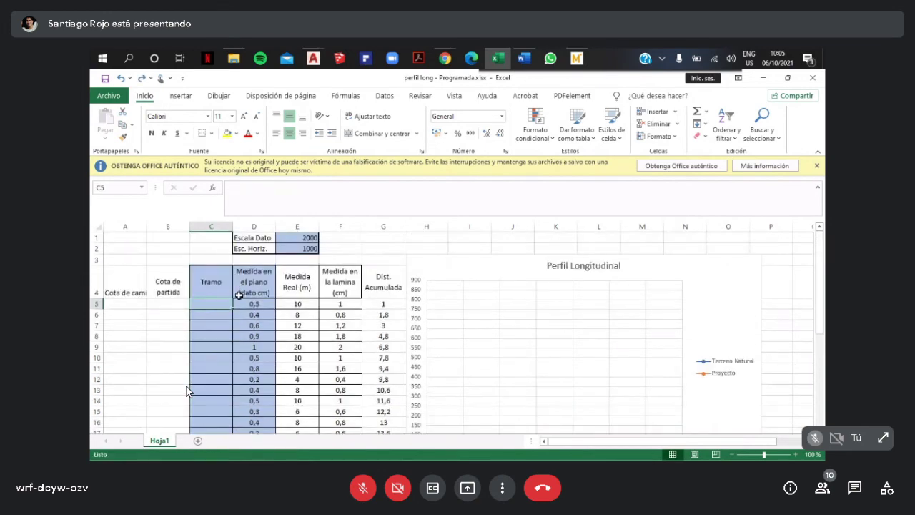
pyautogui.hotkey('ctrl', 'z')
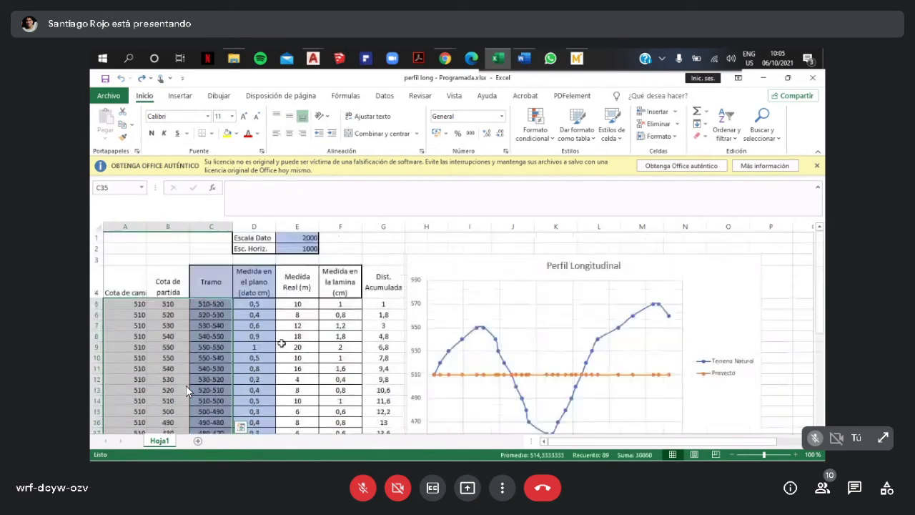
pyautogui.click(247, 327)
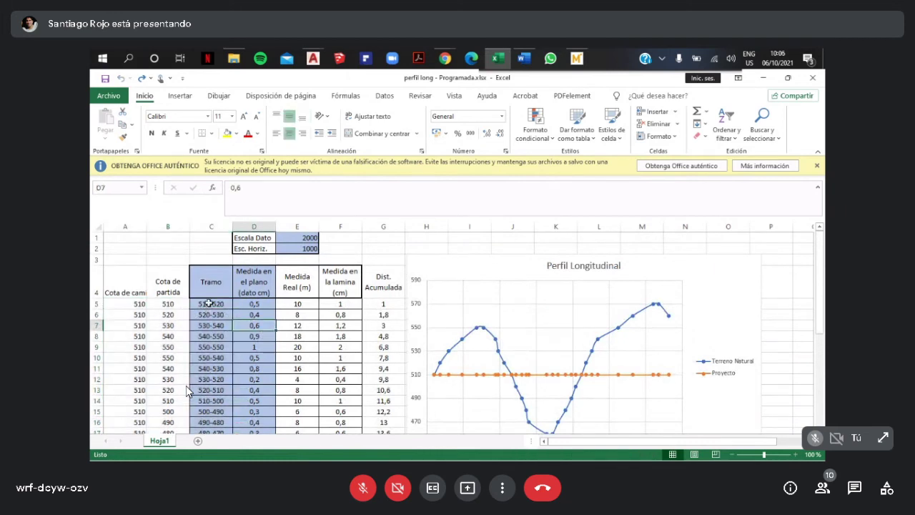
# Compare segments 510-520 and 520-530 and the sheet measurement in F5 with the first points of the Perfil Longitudinal chart.
pyautogui.click(209, 303)
pyautogui.click(218, 314)
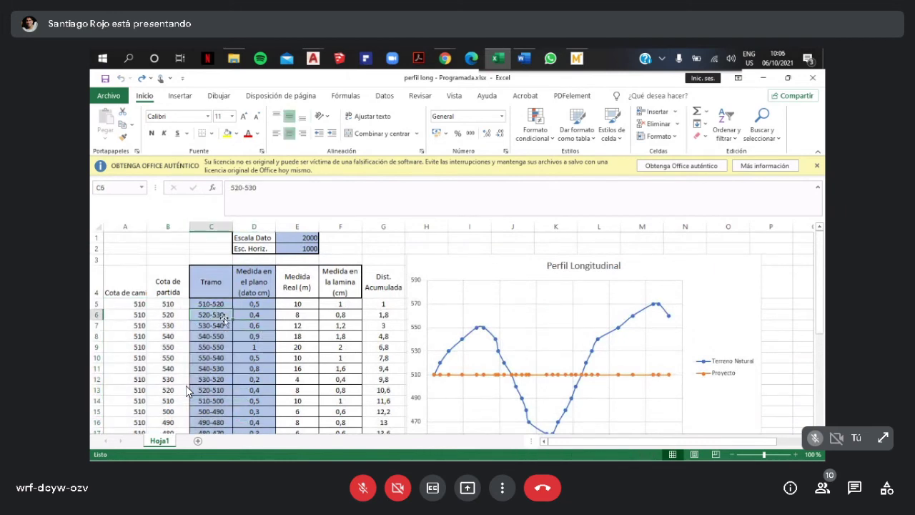
pyautogui.scroll(-1, 259, 318)
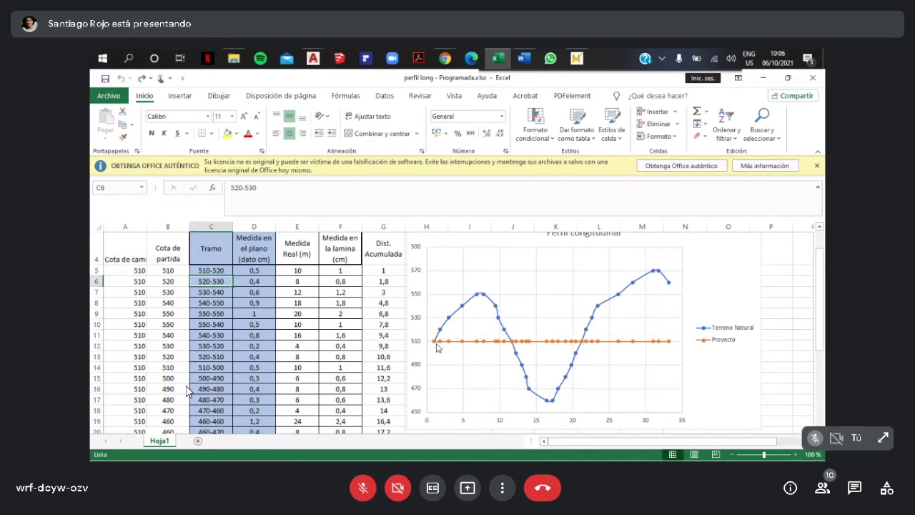
pyautogui.moveTo(437, 346)
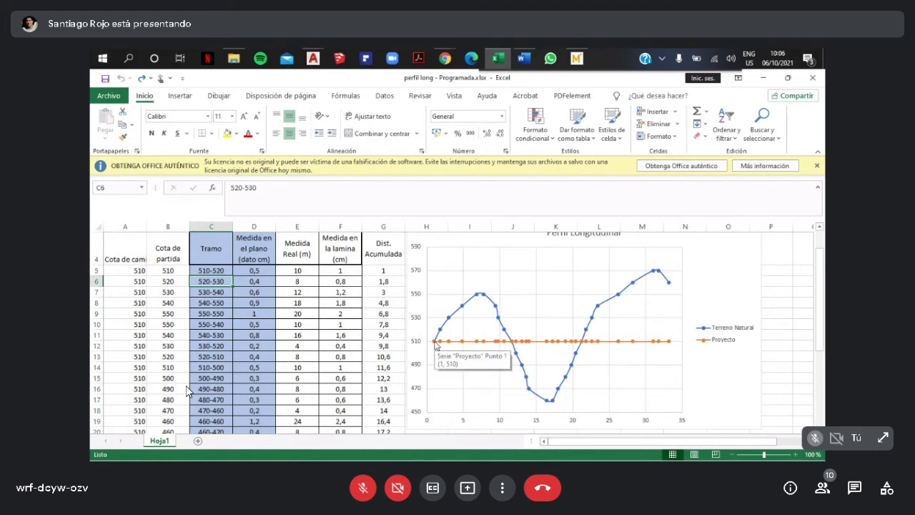
pyautogui.click(341, 272)
pyautogui.scroll(1, 341, 265)
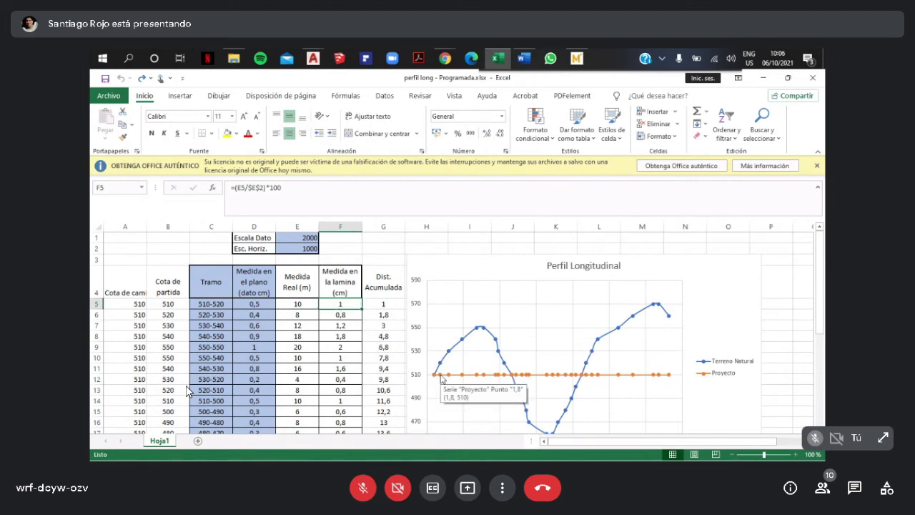
pyautogui.moveTo(440, 367)
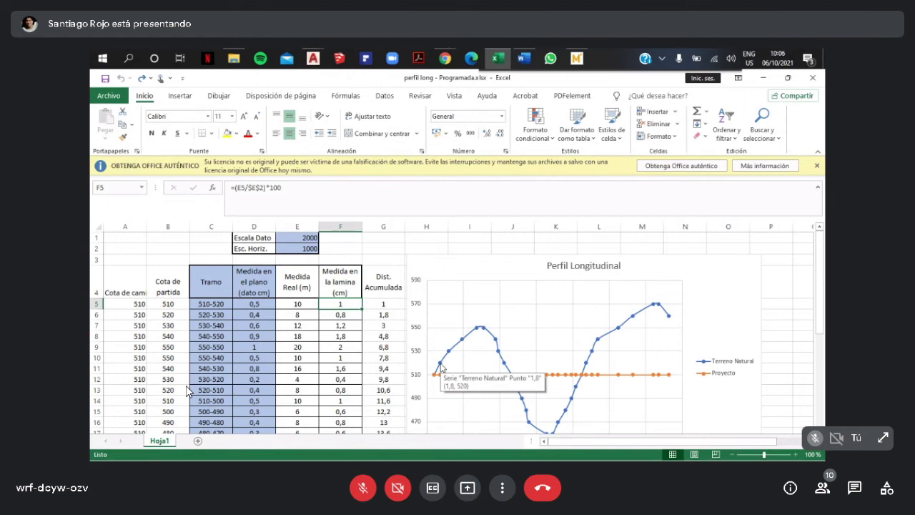
# Switch to the AutoCAD drawing Perfil Long and examine the first plotted profile segments.
pyautogui.click(319, 60)
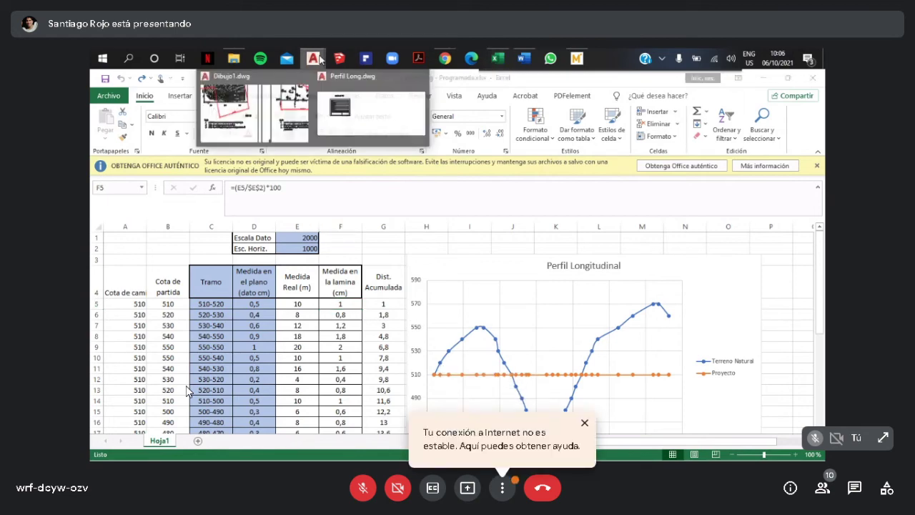
pyautogui.click(381, 117)
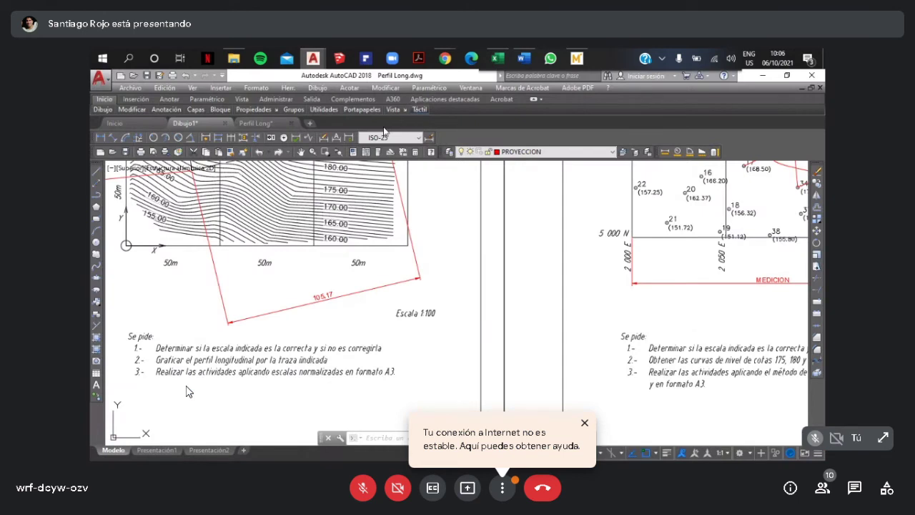
pyautogui.scroll(6, 429, 322)
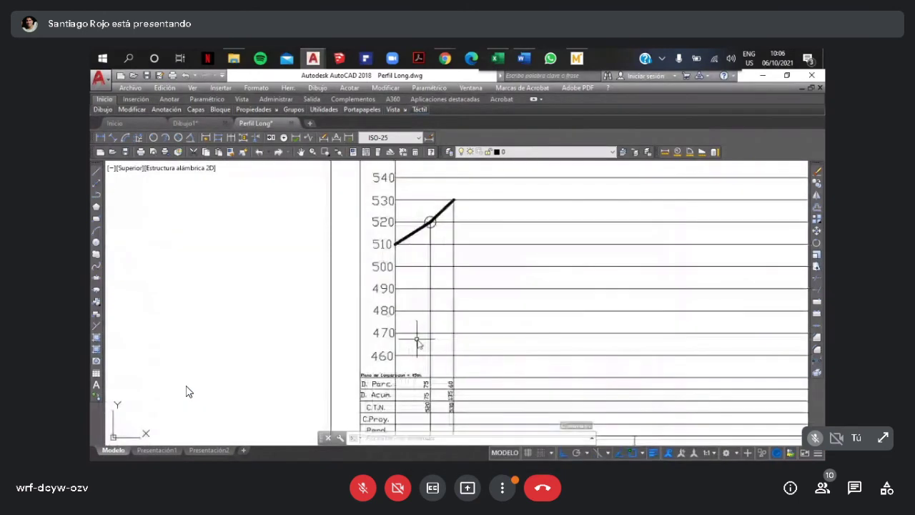
pyautogui.moveTo(440, 324)
pyautogui.mouseDown(button='middle')
pyautogui.moveTo(417, 312)
pyautogui.moveTo(356, 310)
pyautogui.mouseUp(button='middle')
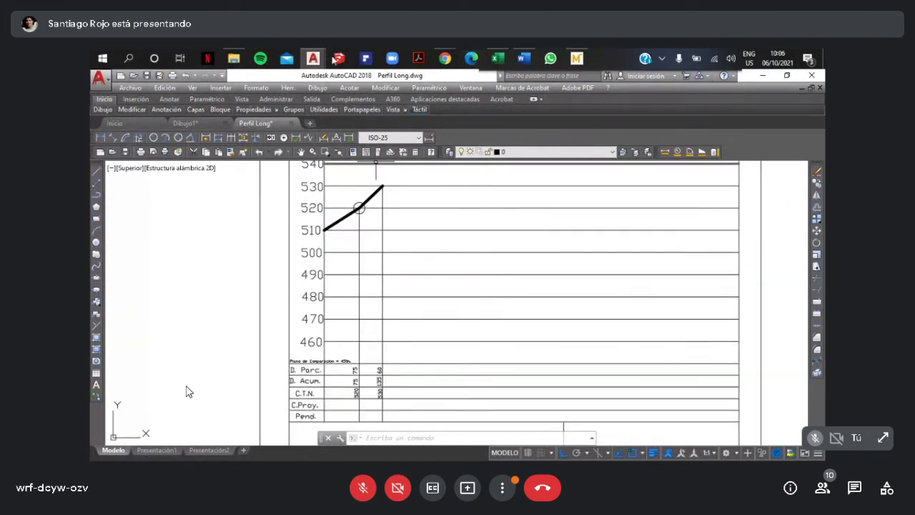
# Switch to Excel and review the Medida en la lamina column from its heading down, including the formula in F5.
pyautogui.click(499, 59)
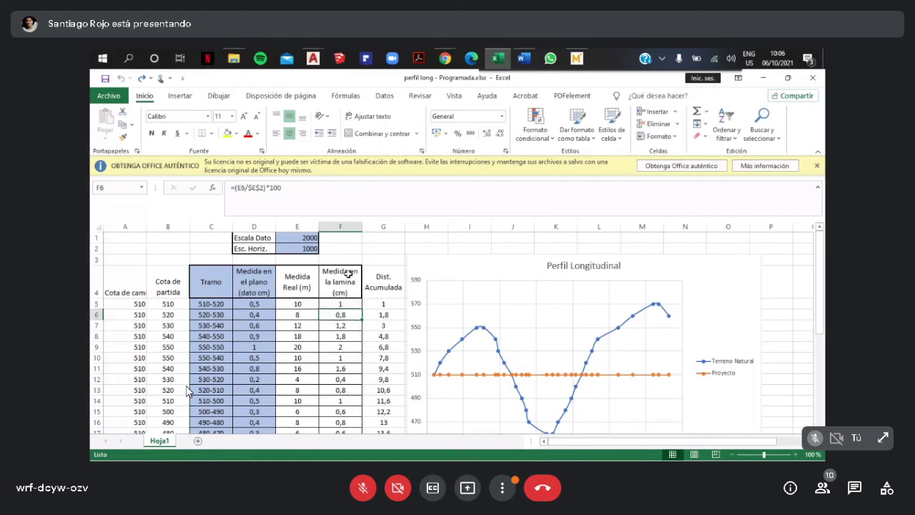
pyautogui.moveTo(346, 277); pyautogui.dragTo(338, 407)
pyautogui.scroll(6, 337, 405)
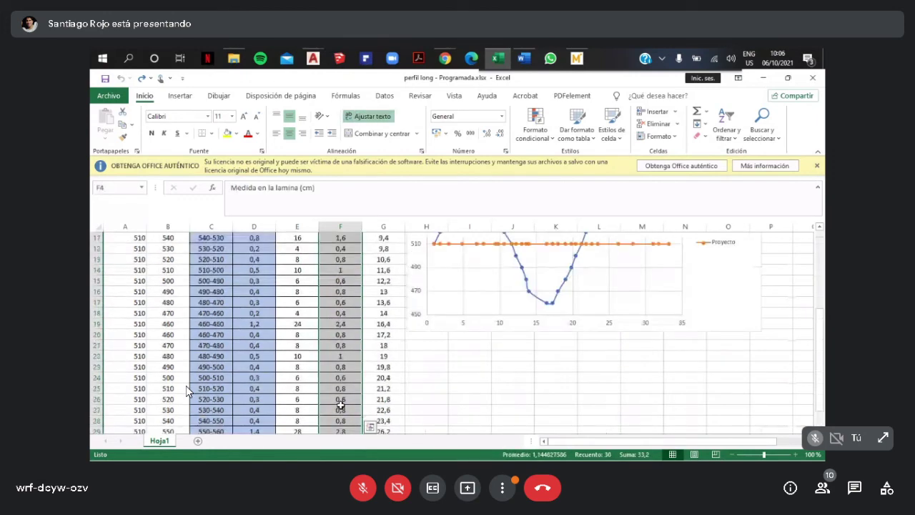
pyautogui.click(355, 304)
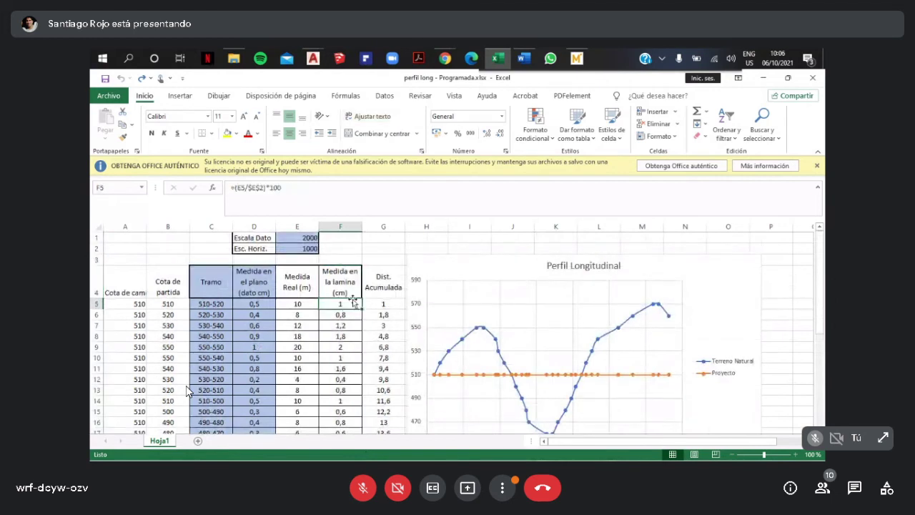
pyautogui.click(347, 286)
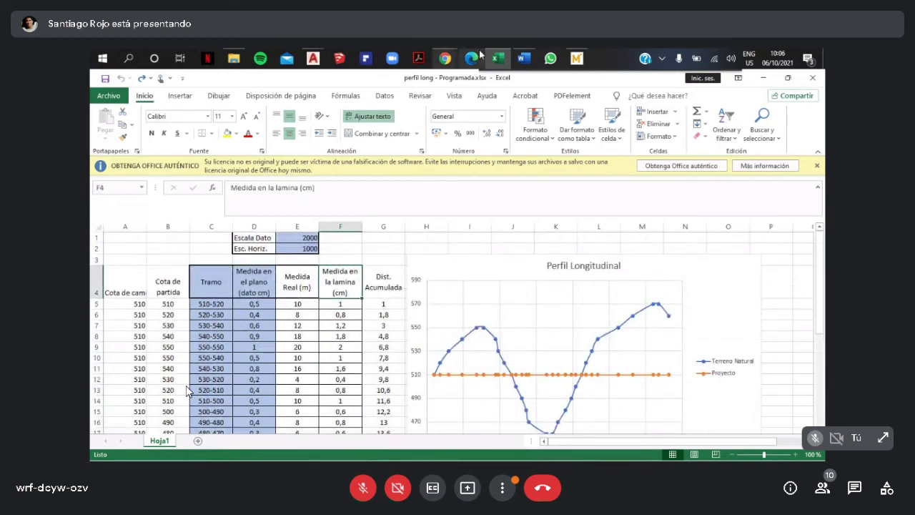
# Return to the AutoCAD drawing Perfil Long and check the first D. Parc. value beneath the profile.
pyautogui.click(319, 63)
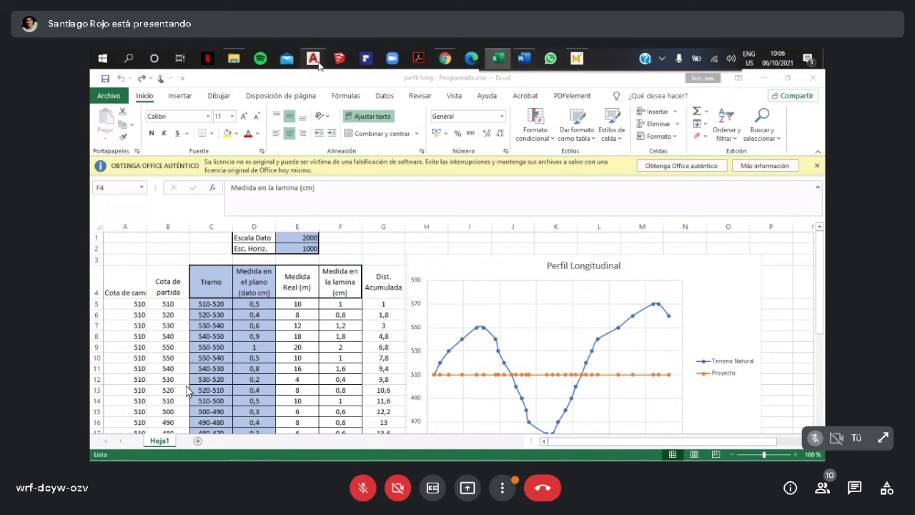
pyautogui.click(358, 114)
pyautogui.scroll(3, 330, 247)
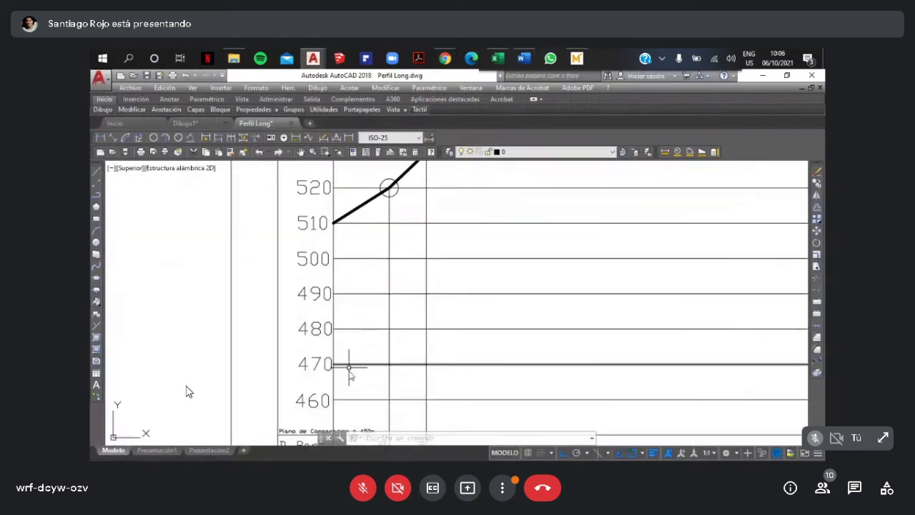
pyautogui.scroll(-2, 330, 247)
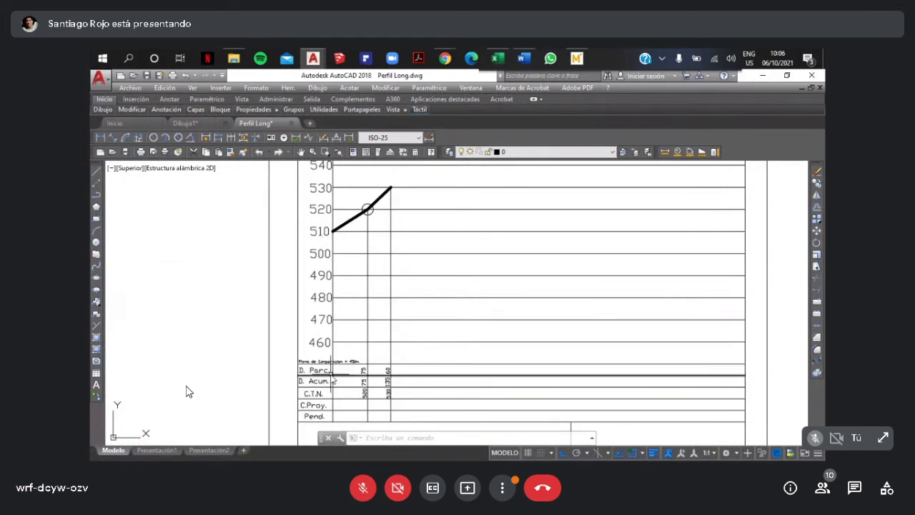
pyautogui.moveTo(342, 346); pyautogui.dragTo(336, 370, button='middle')
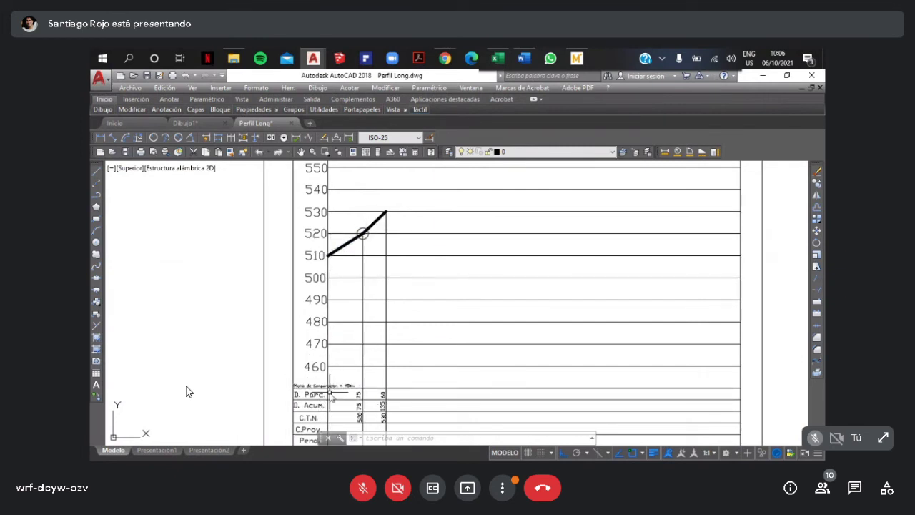
pyautogui.click(358, 393)
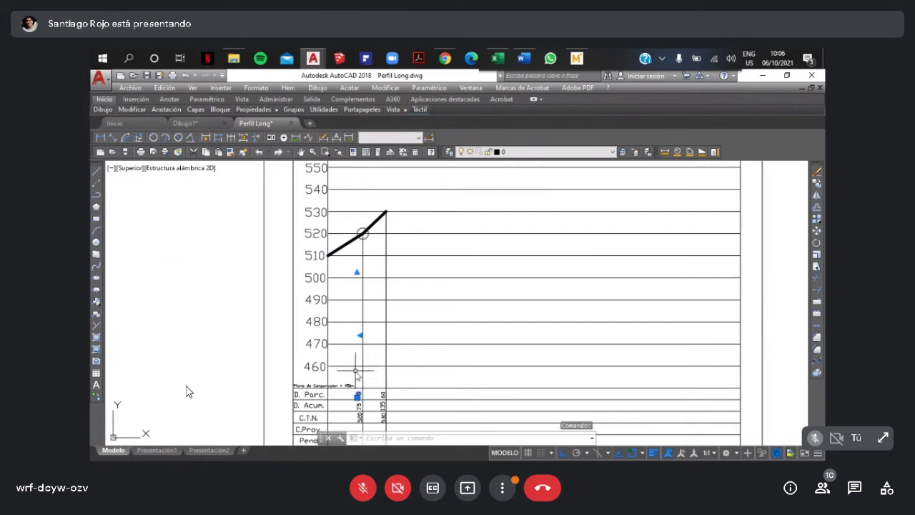
pyautogui.press('Escape')
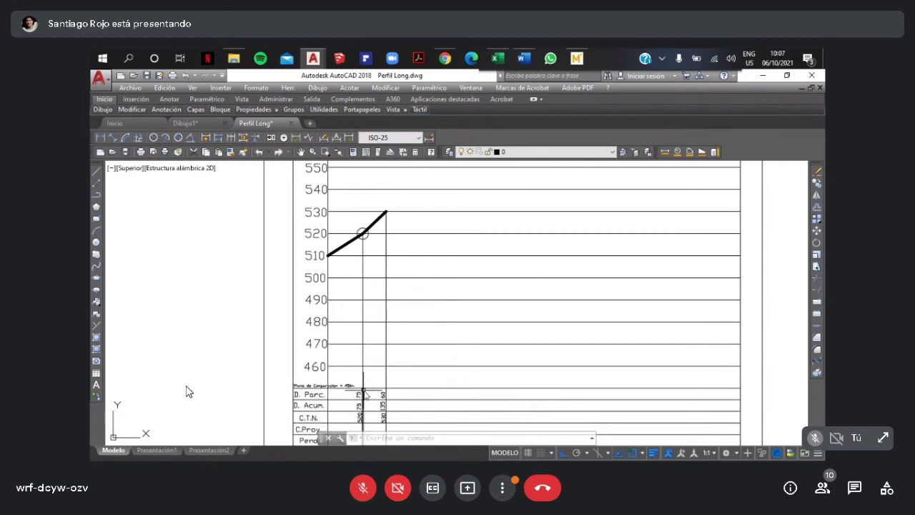
# Relate the circled profile point on the 520 elevation line to its C.T.N. value in the table below.
pyautogui.click(364, 233)
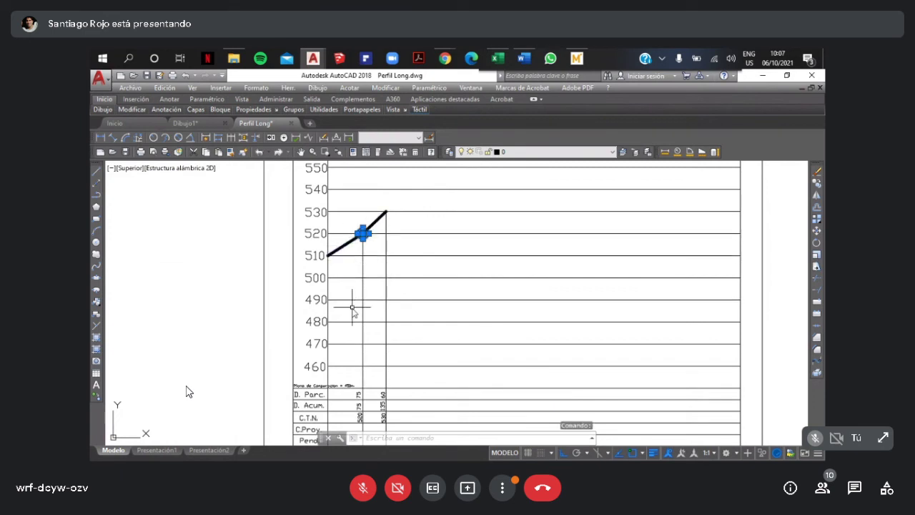
pyautogui.moveTo(358, 348)
pyautogui.mouseDown(button='middle')
pyautogui.moveTo(323, 341)
pyautogui.moveTo(317, 351)
pyautogui.moveTo(339, 322)
pyautogui.mouseUp(button='middle')
pyautogui.press('Escape')
pyautogui.press('Escape')
pyautogui.scroll(2, 327, 378)
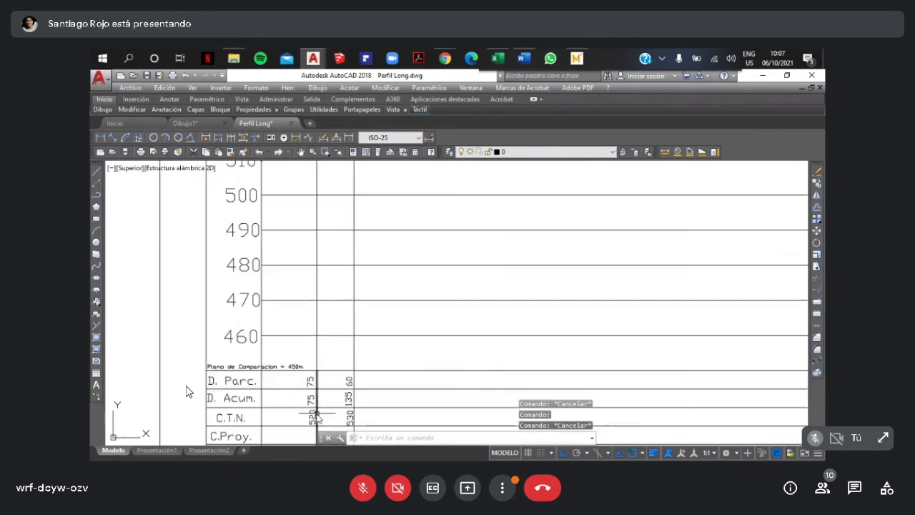
pyautogui.click(311, 416)
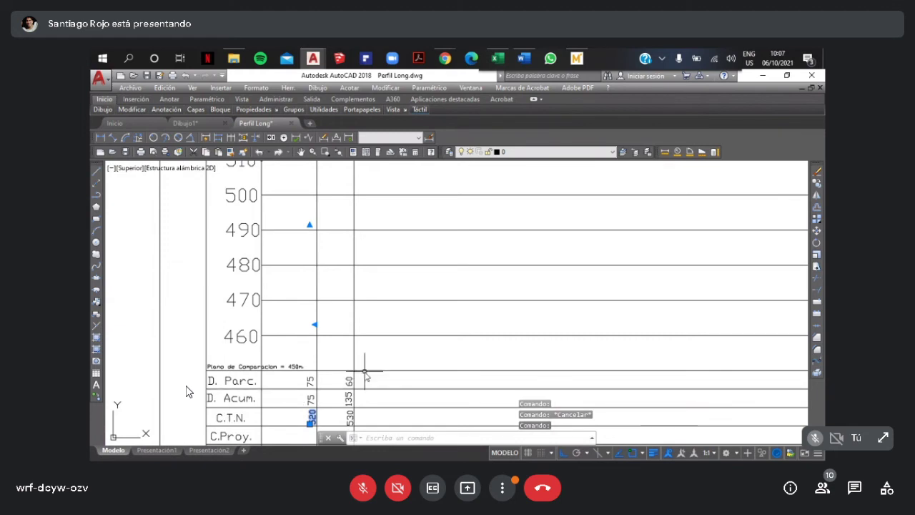
pyautogui.scroll(-2, 365, 371)
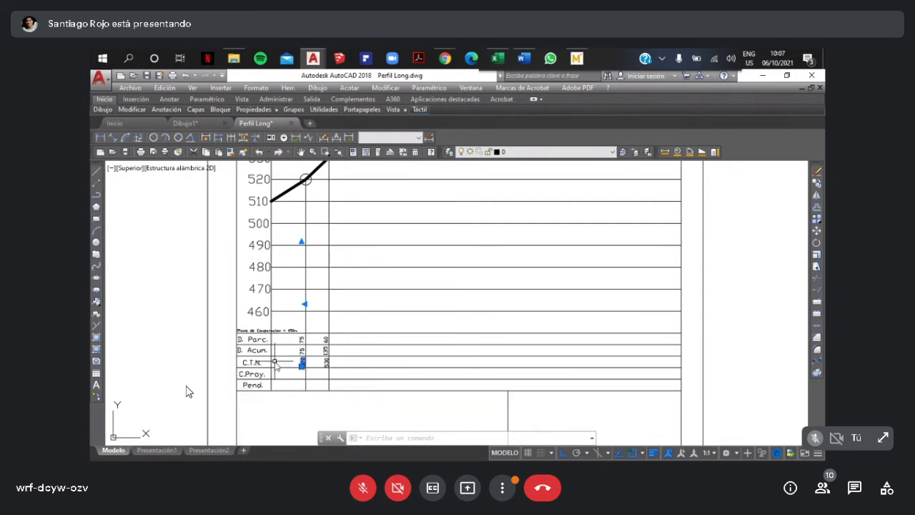
pyautogui.moveTo(293, 327); pyautogui.dragTo(316, 360, button='middle')
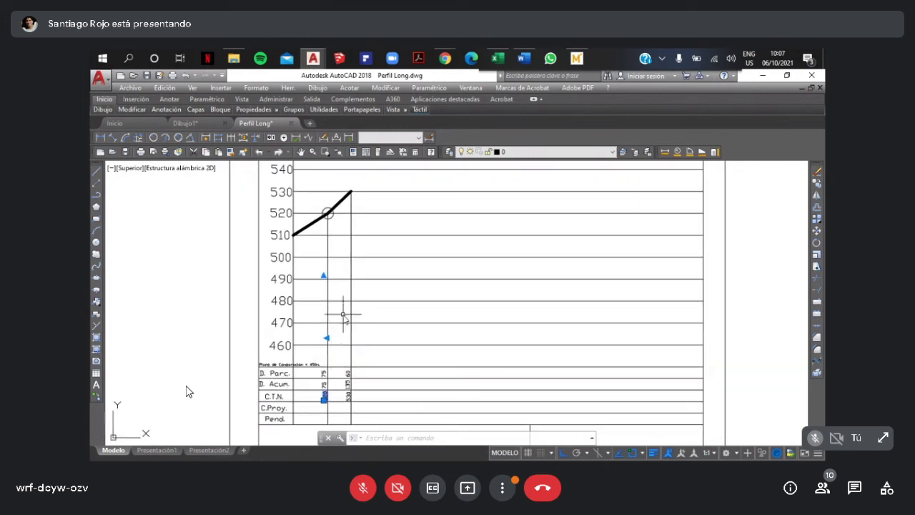
pyautogui.press('Escape')
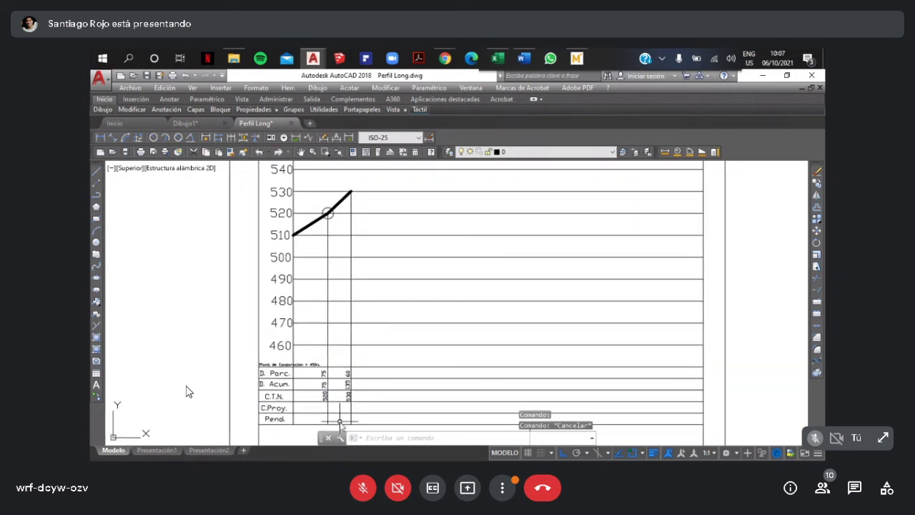
# Examine the distance and elevation values of the second profile point in the table beneath the profile.
pyautogui.moveTo(395, 336); pyautogui.dragTo(408, 355, button='middle')
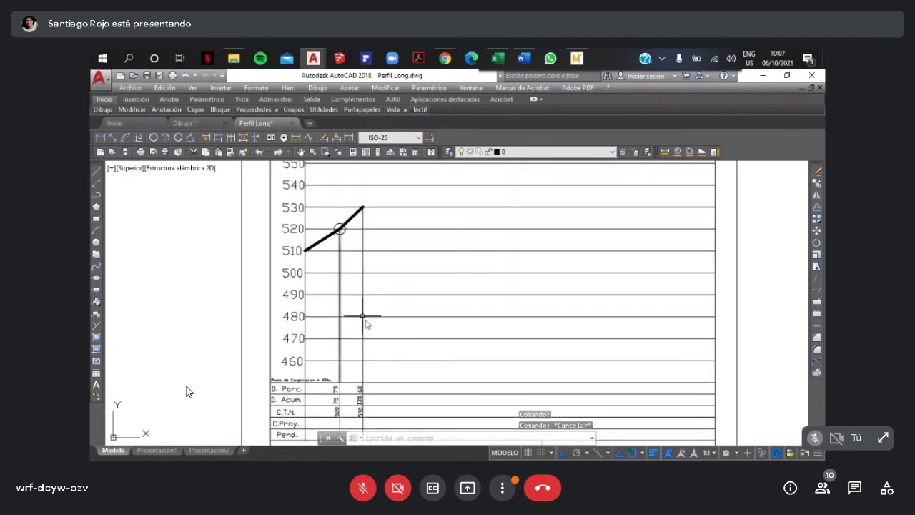
pyautogui.moveTo(351, 374); pyautogui.dragTo(331, 347, button='middle')
pyautogui.scroll(2, 333, 353)
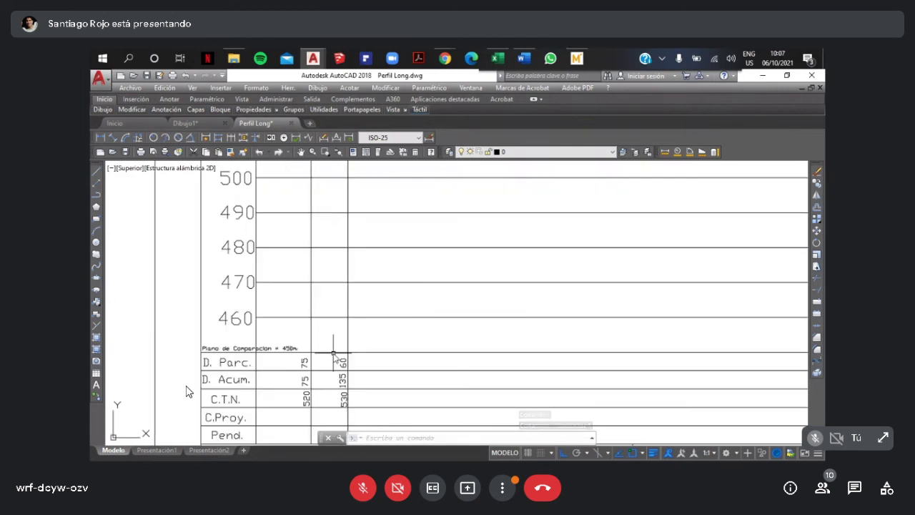
# Switch to Excel and check the real-measurement formula in E6 and the sheet-measurement formula in F6 for segment 520-530.
pyautogui.click(507, 60)
pyautogui.click(300, 315)
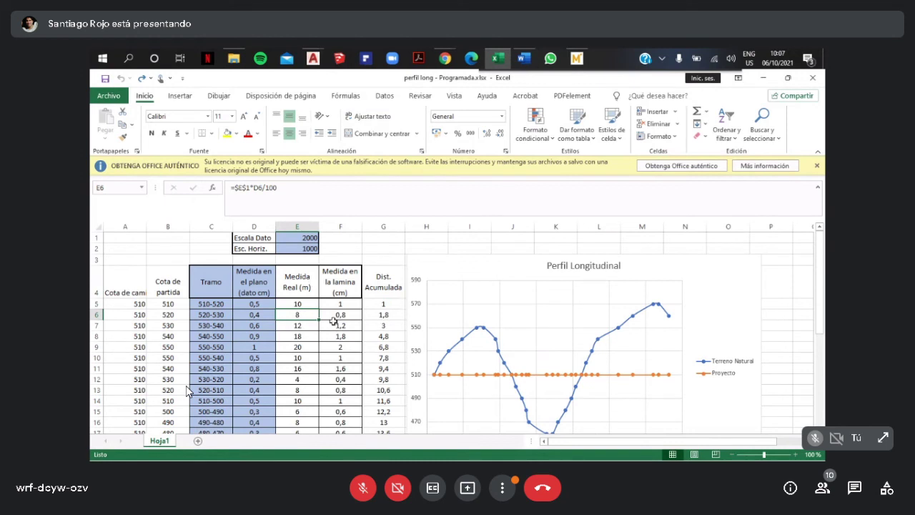
pyautogui.click(354, 314)
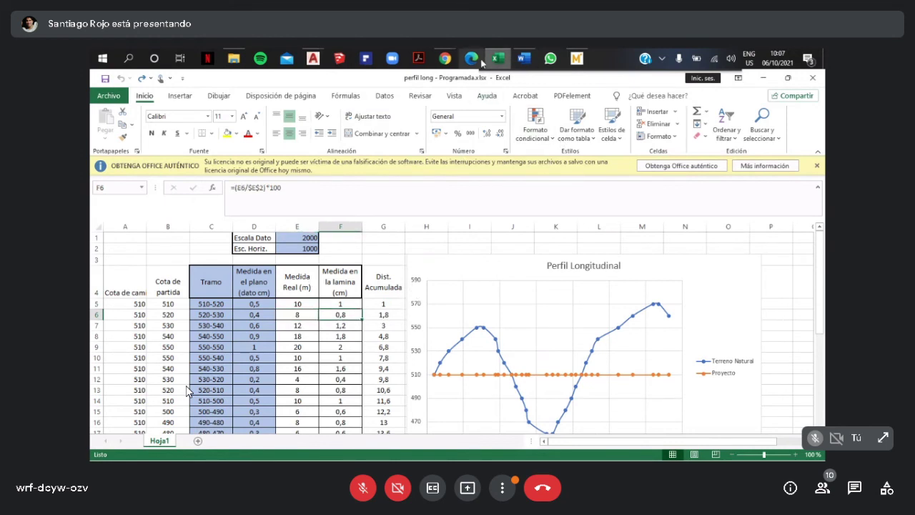
# Return to the AutoCAD drawing Perfil Long and copy the circle marker from the 520 profile point onto the 530 profile point.
pyautogui.click(314, 60)
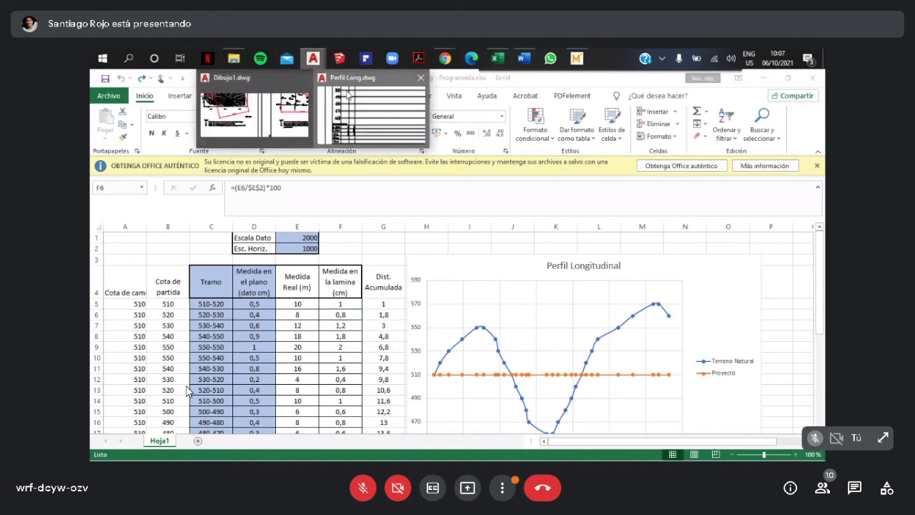
pyautogui.click(364, 113)
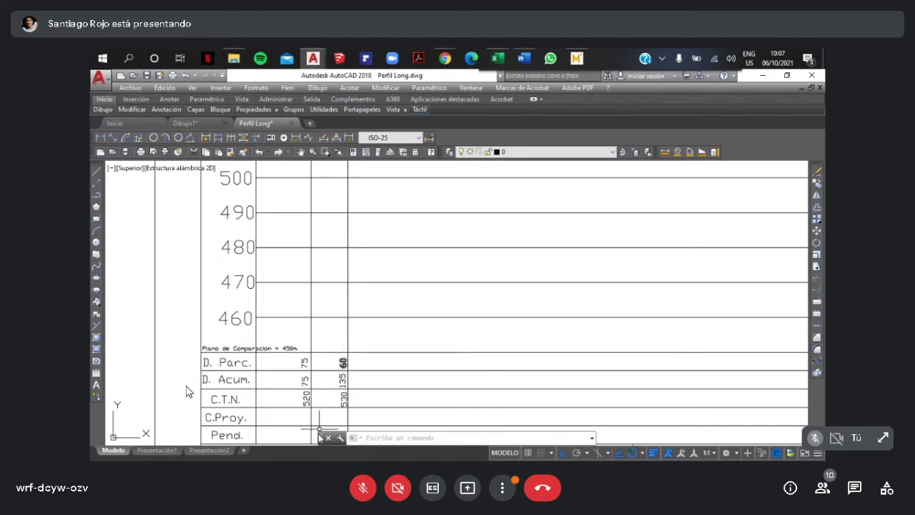
pyautogui.moveTo(368, 308); pyautogui.dragTo(345, 363, button='middle')
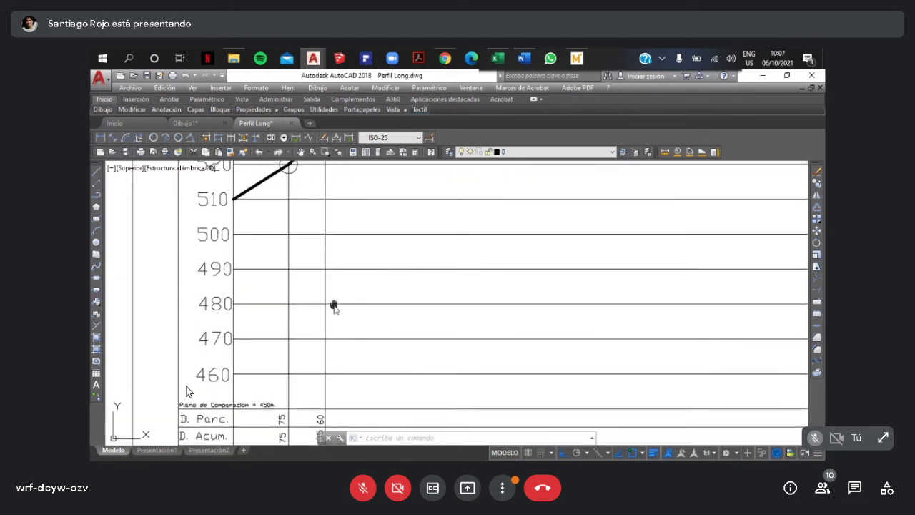
pyautogui.moveTo(333, 306); pyautogui.dragTo(341, 473, button='middle')
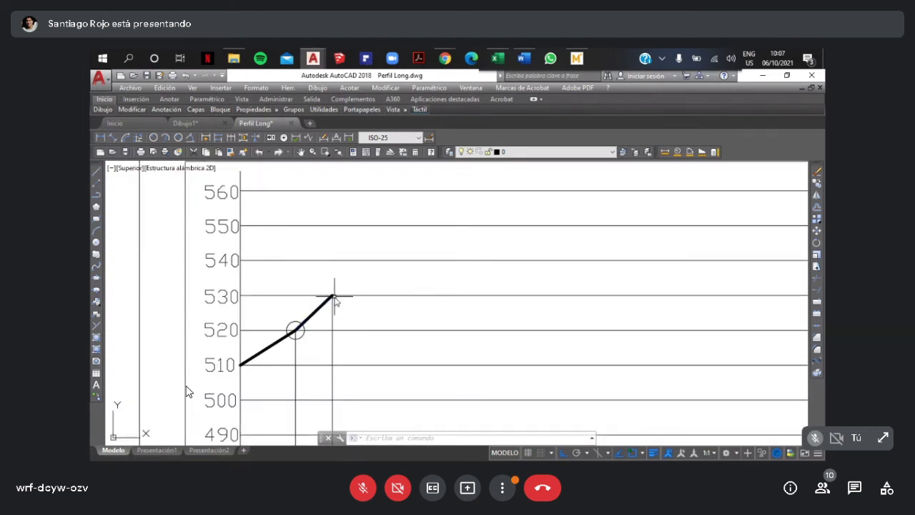
pyautogui.click(305, 331)
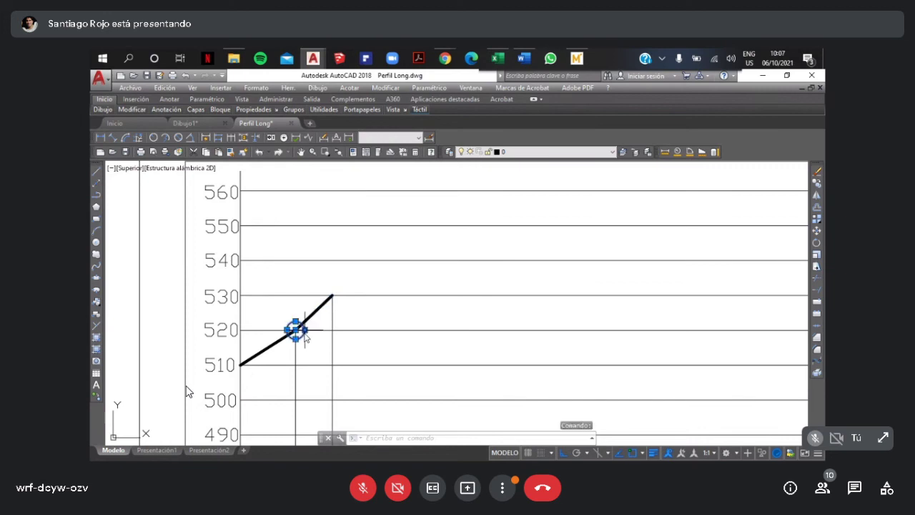
pyautogui.hotkey('ctrl', 'c')
pyautogui.hotkey('ctrl', 'v')
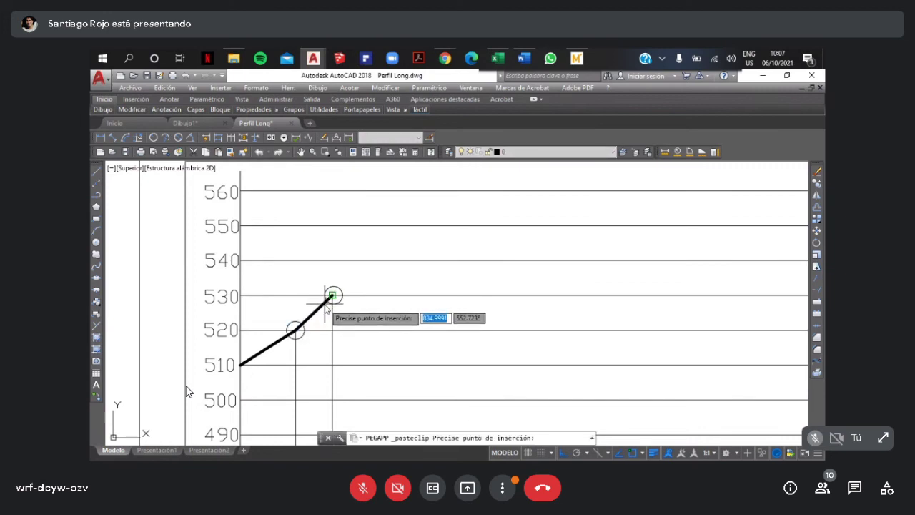
pyautogui.doubleClick(341, 286)
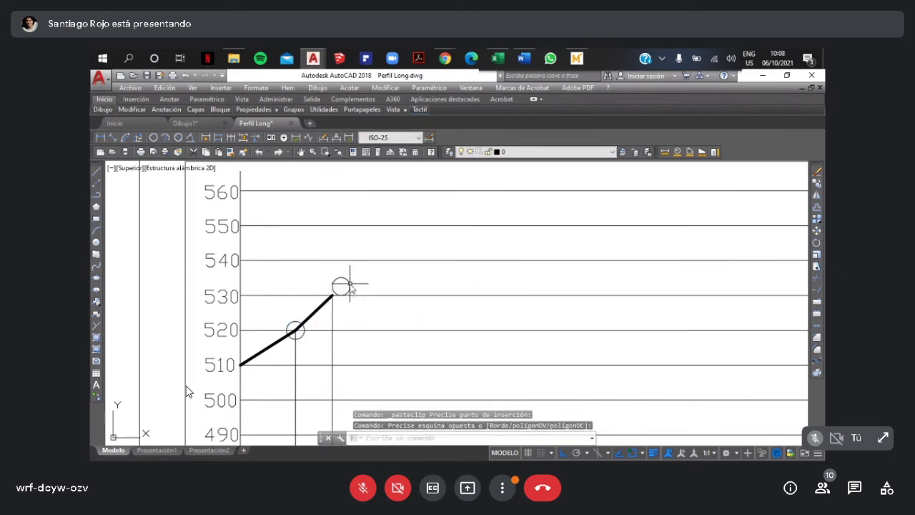
pyautogui.click(351, 287)
pyautogui.moveTo(341, 286); pyautogui.dragTo(337, 311)
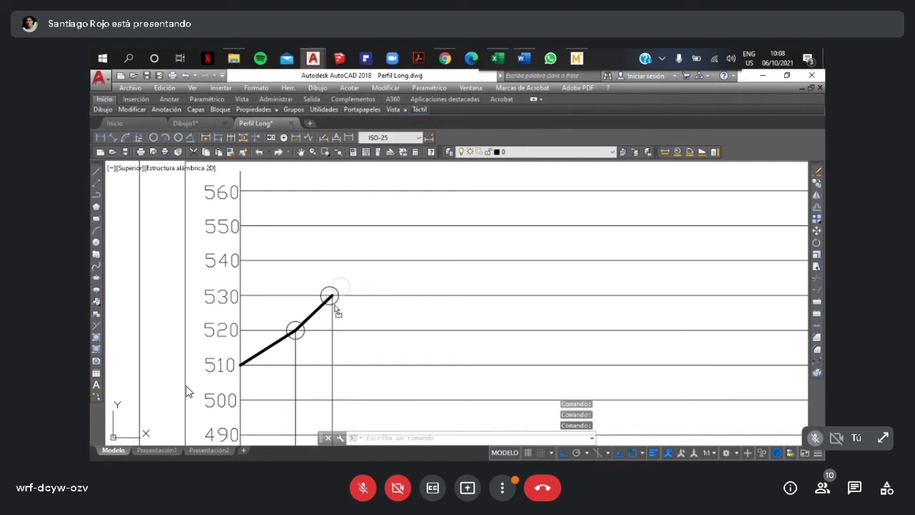
# Relate the second point's D. Parc. and the first point's D. Acum. values to the second D. Acum. value, and review the whole profile sheet.
pyautogui.scroll(-6, 335, 304)
pyautogui.scroll(5, 284, 350)
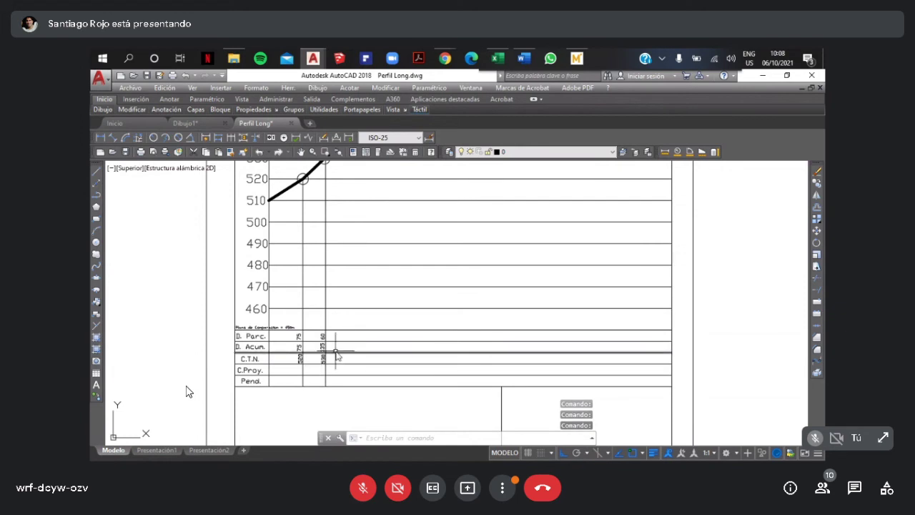
pyautogui.scroll(2, 320, 340)
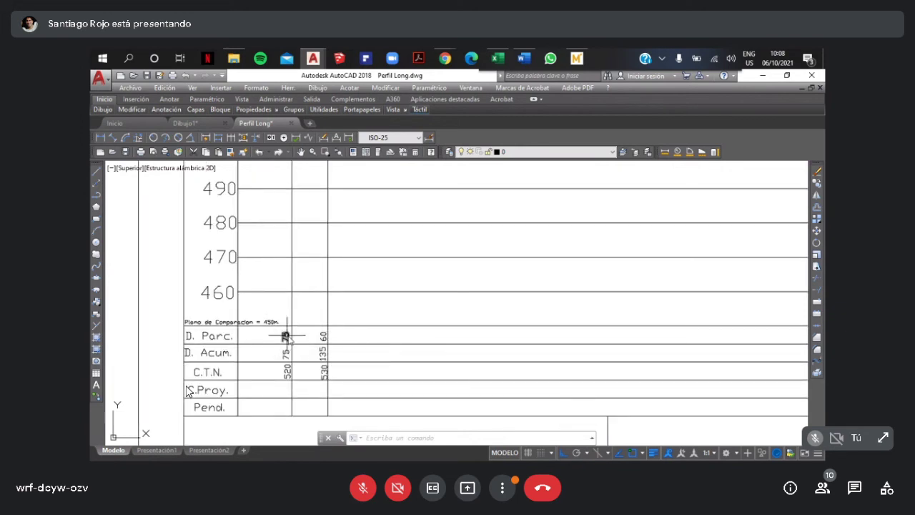
pyautogui.click(326, 334)
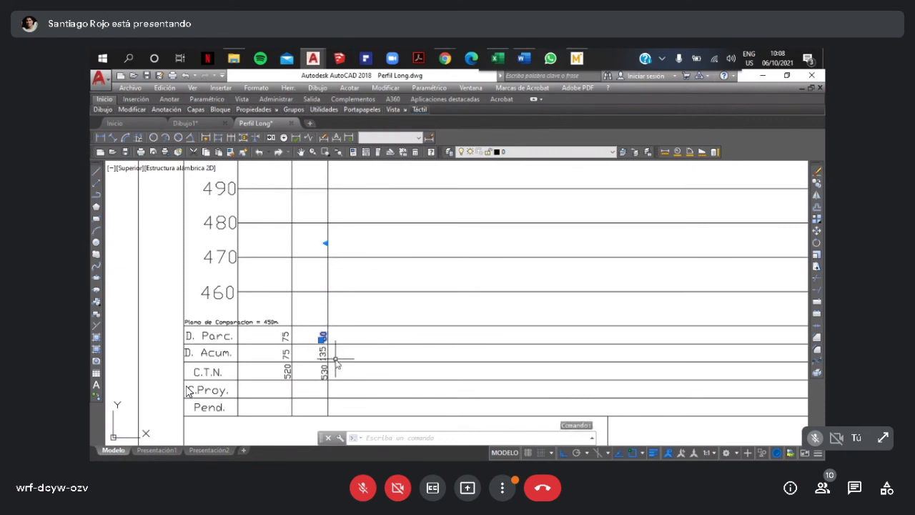
pyautogui.moveTo(336, 360); pyautogui.dragTo(314, 330, button='middle')
pyautogui.scroll(1, 317, 324)
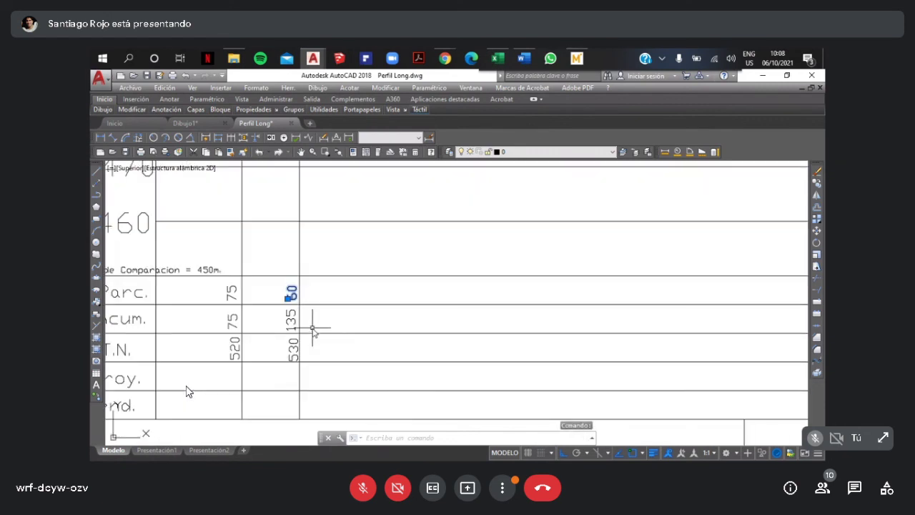
pyautogui.scroll(-1, 322, 329)
pyautogui.scroll(2, 320, 333)
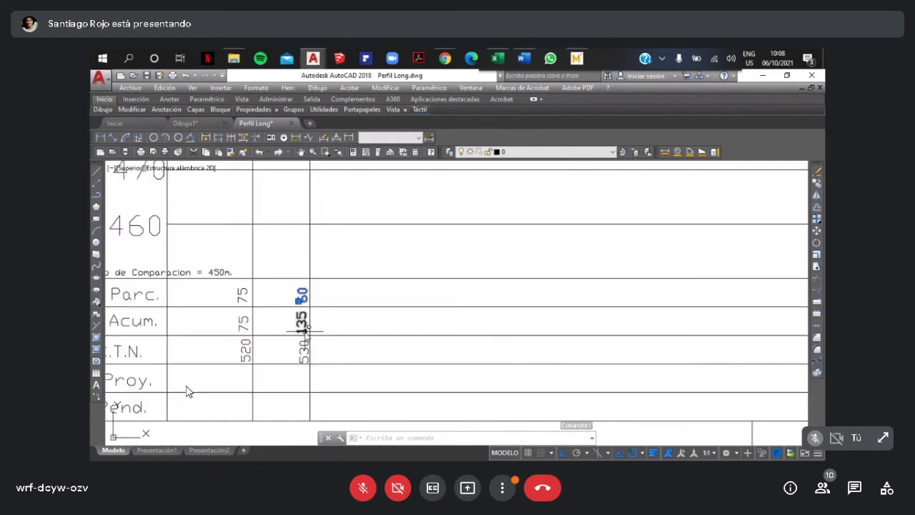
pyautogui.click(256, 330)
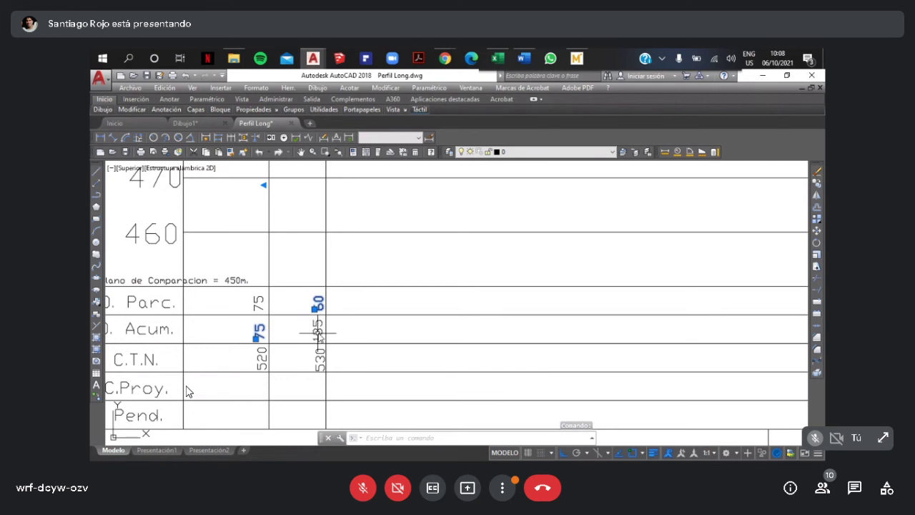
pyautogui.moveTo(382, 368); pyautogui.dragTo(457, 351, button='middle')
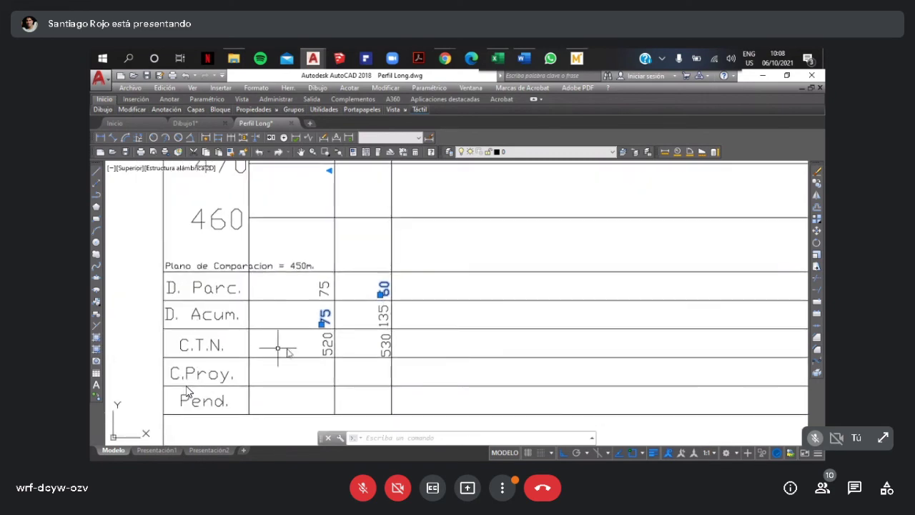
pyautogui.scroll(-4, 394, 307)
pyautogui.moveTo(399, 306); pyautogui.dragTo(361, 419, button='middle')
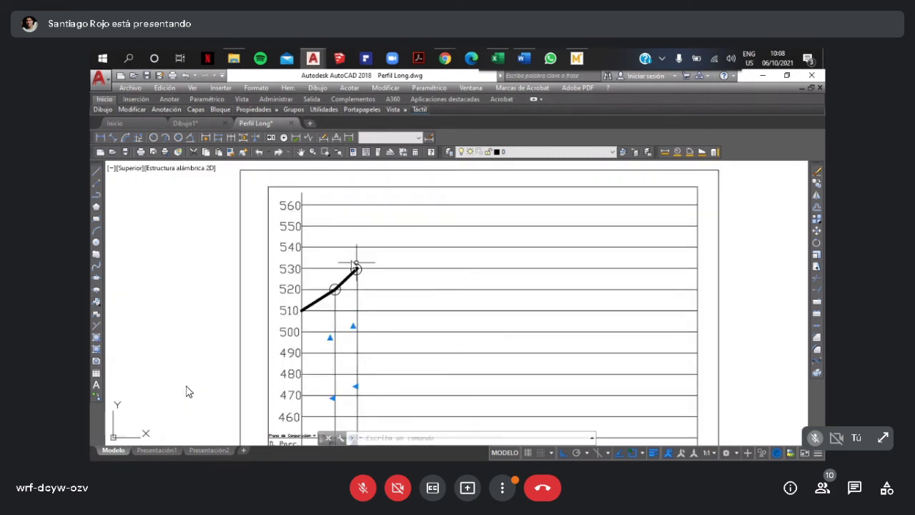
pyautogui.scroll(-4, 356, 267)
pyautogui.scroll(2, 347, 314)
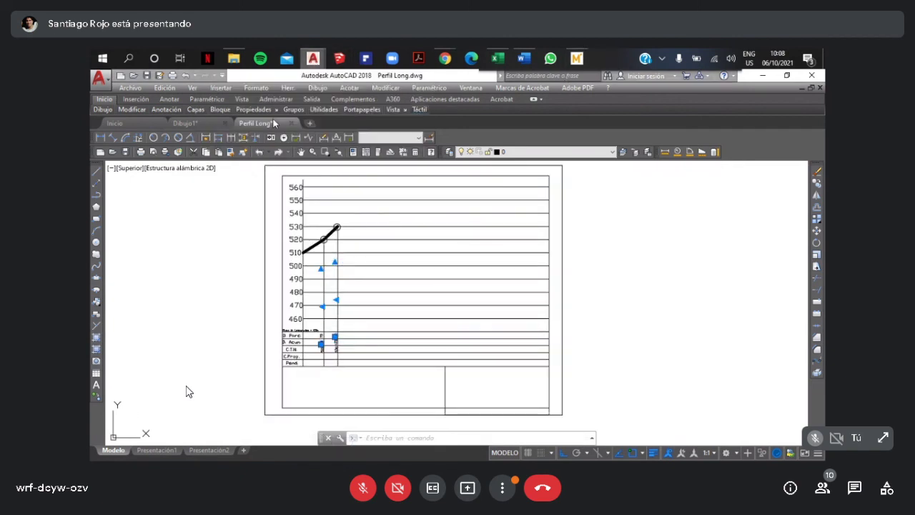
# Switch to the Dibujo1 drawing and examine where the route segments cross the contour lines of the plan.
pyautogui.hotkey('ctrl', 'Tab')
pyautogui.scroll(5, 353, 268)
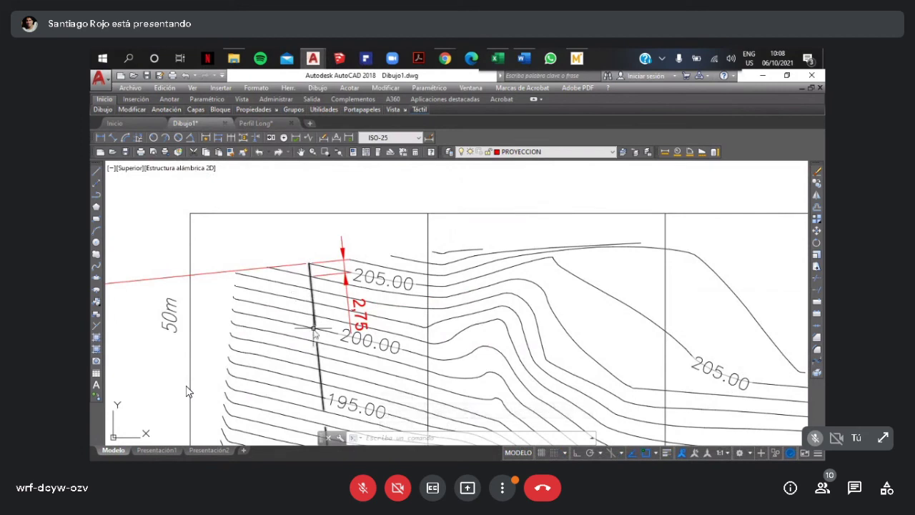
pyautogui.scroll(-2, 315, 333)
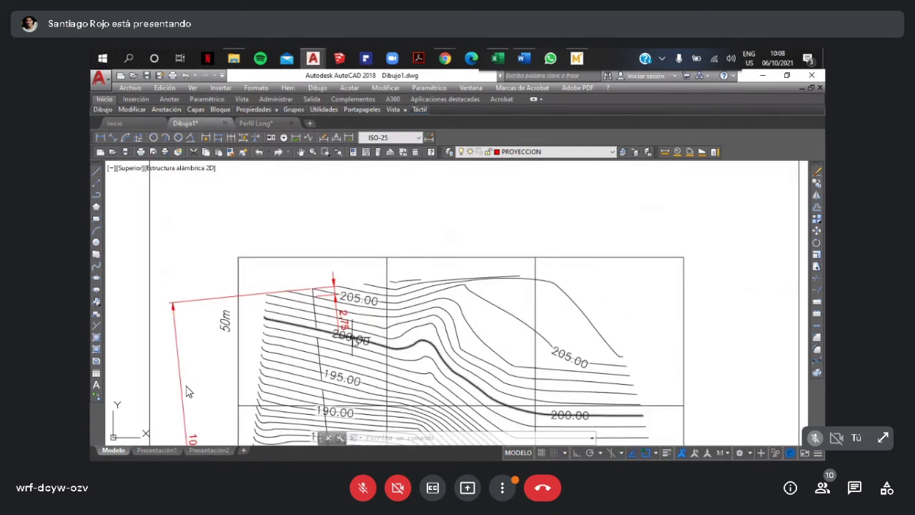
pyautogui.moveTo(351, 335); pyautogui.dragTo(323, 278, button='middle')
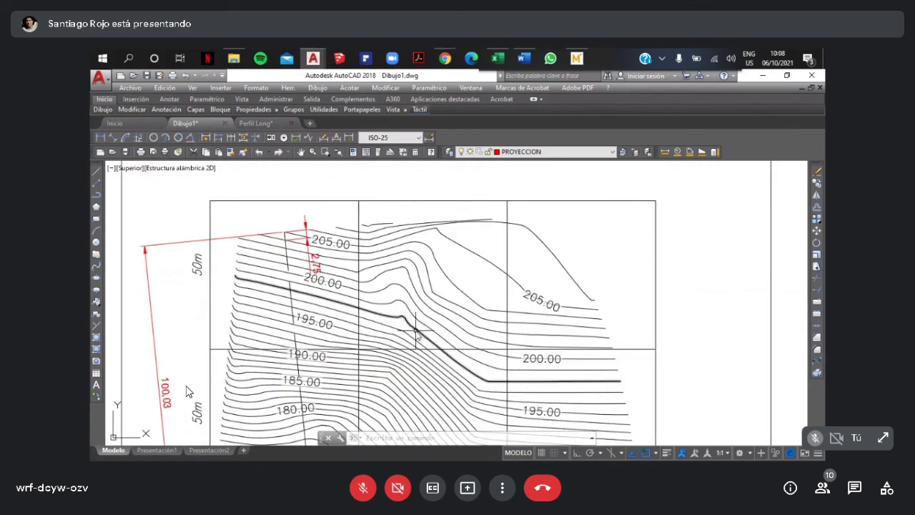
pyautogui.moveTo(461, 350)
pyautogui.mouseDown(button='middle')
pyautogui.moveTo(565, 197)
pyautogui.moveTo(534, 228)
pyautogui.moveTo(546, 344)
pyautogui.moveTo(484, 307)
pyautogui.mouseUp(button='middle')
pyautogui.moveTo(478, 304)
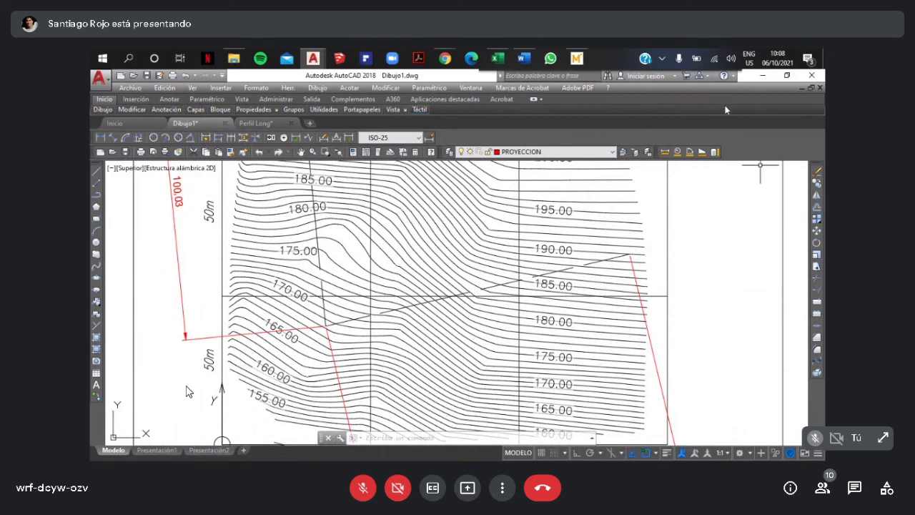
pyautogui.moveTo(308, 63)
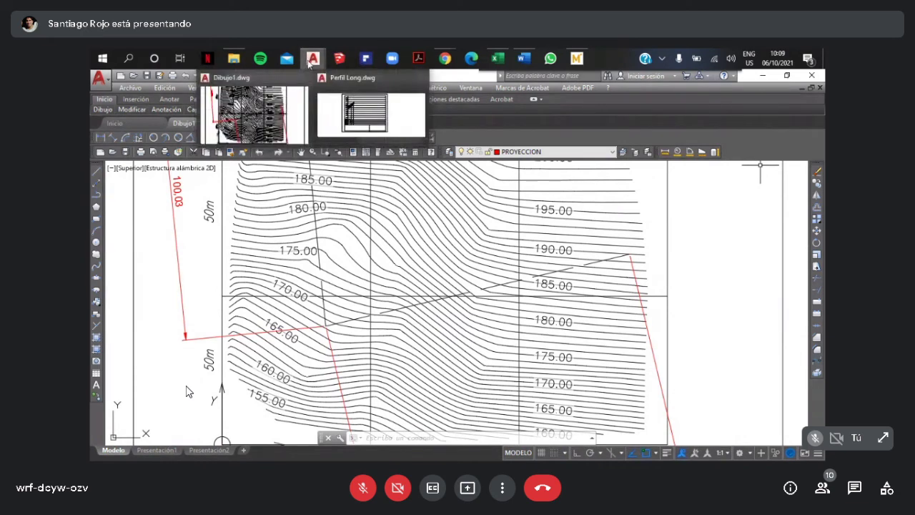
pyautogui.click(300, 124)
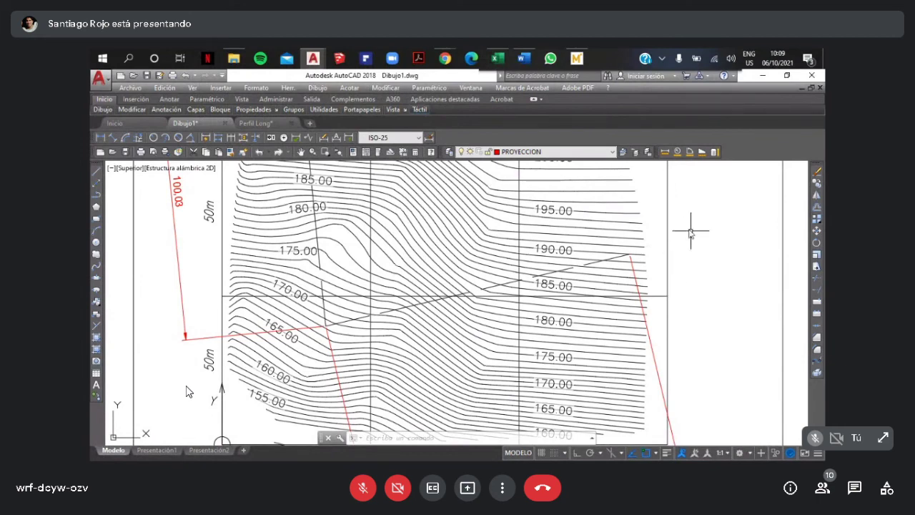
pyautogui.moveTo(701, 229); pyautogui.dragTo(712, 261, button='middle')
pyautogui.scroll(-2, 687, 282)
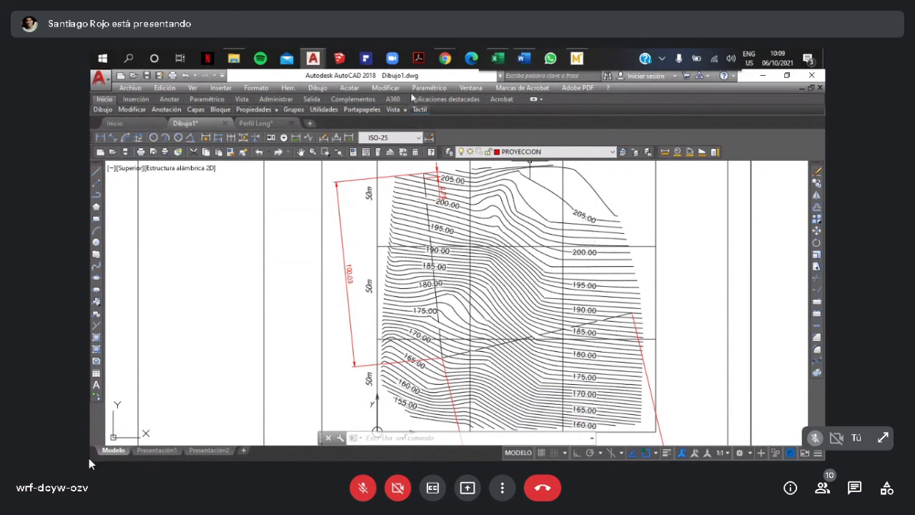
# Unmute the meeting microphone and mute it again.
pyautogui.click(374, 490)
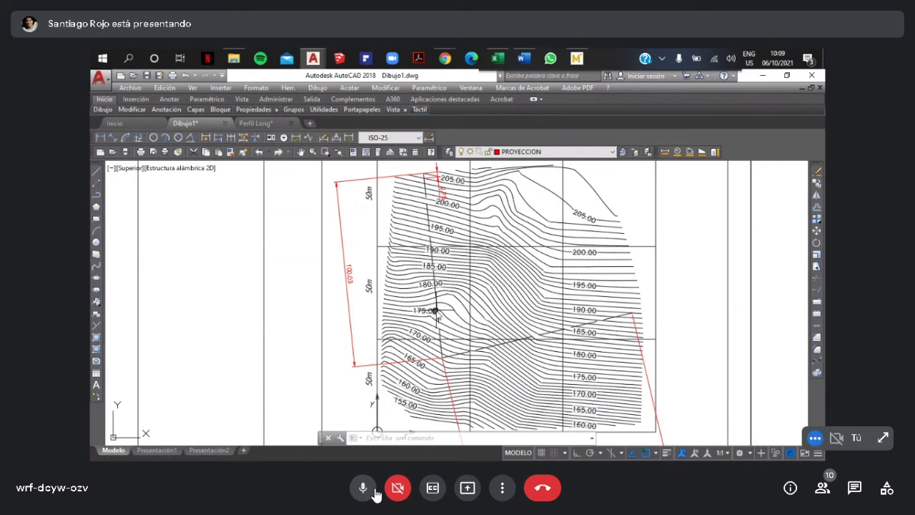
pyautogui.click(374, 492)
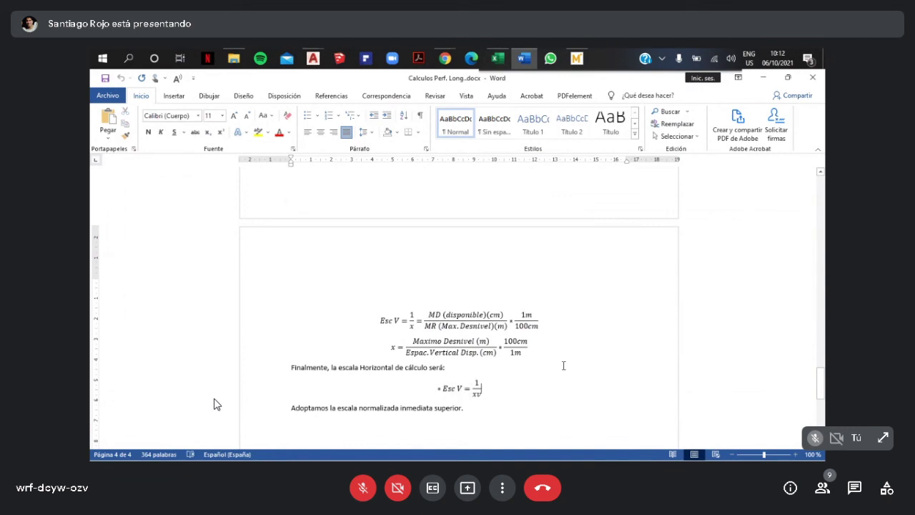
# Review the vertical scale rule and the example formulas for real and sheet measurements in the Word document Calculos Perf. Long.
pyautogui.scroll(-3, 564, 365)
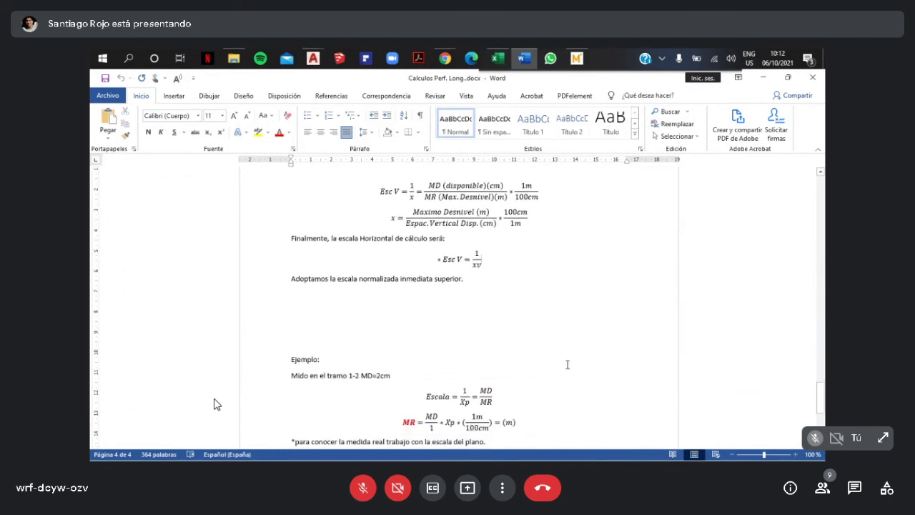
pyautogui.moveTo(292, 278); pyautogui.dragTo(475, 277)
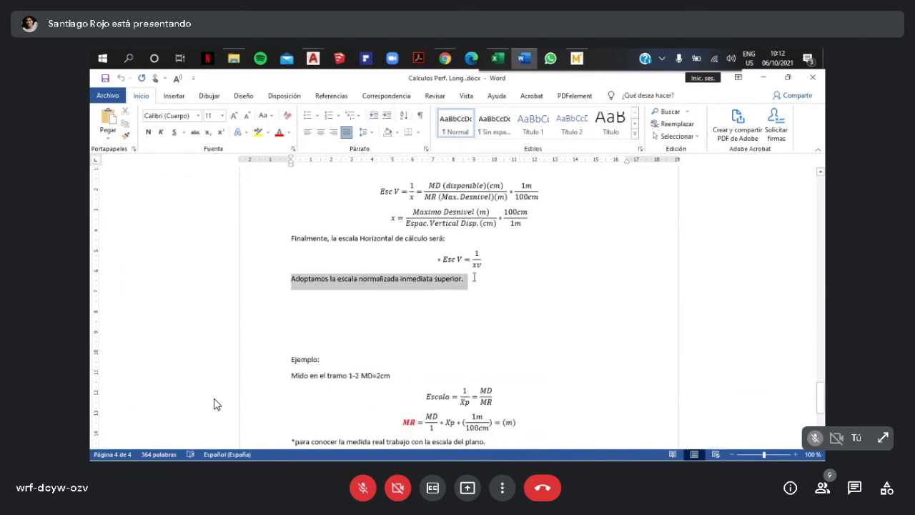
pyautogui.click(570, 320)
pyautogui.scroll(-1, 570, 320)
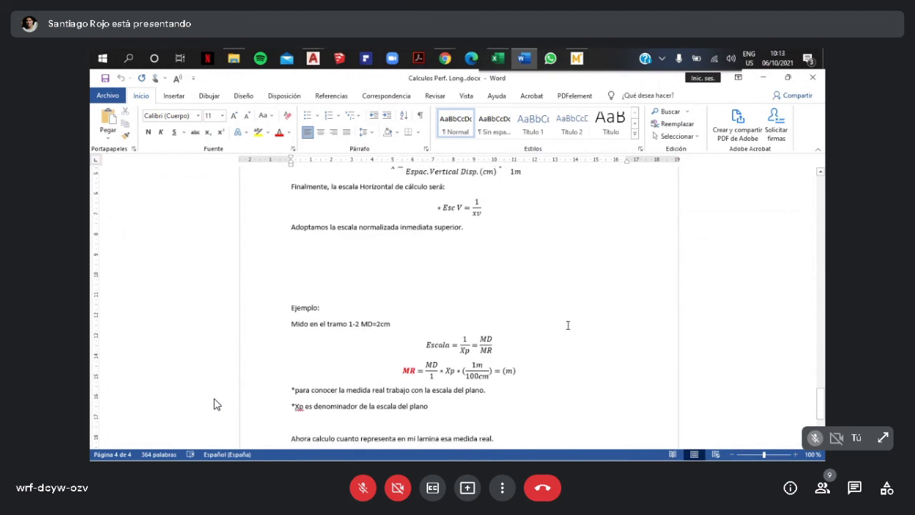
pyautogui.scroll(-1, 569, 325)
pyautogui.scroll(-1, 569, 328)
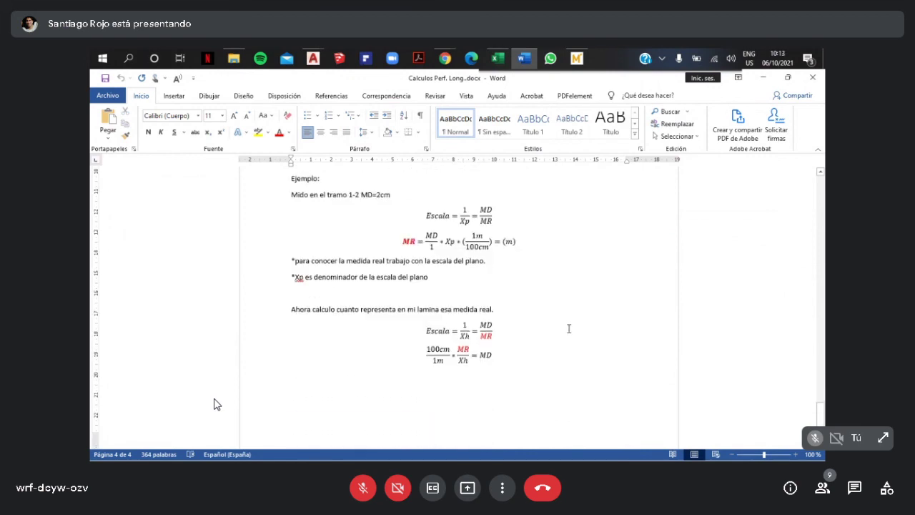
pyautogui.scroll(1, 568, 335)
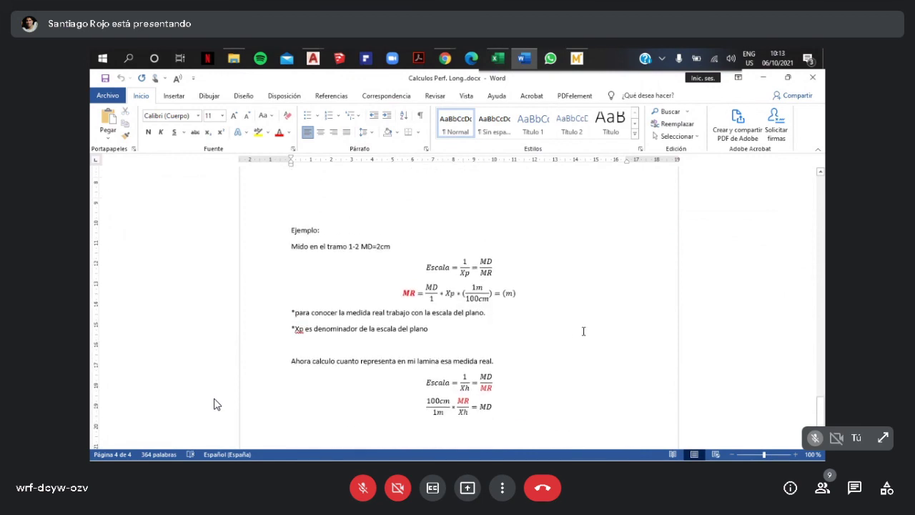
# Switch to Excel and relate segment 510-520 to its plan, real and sheet measurement columns.
pyautogui.click(498, 57)
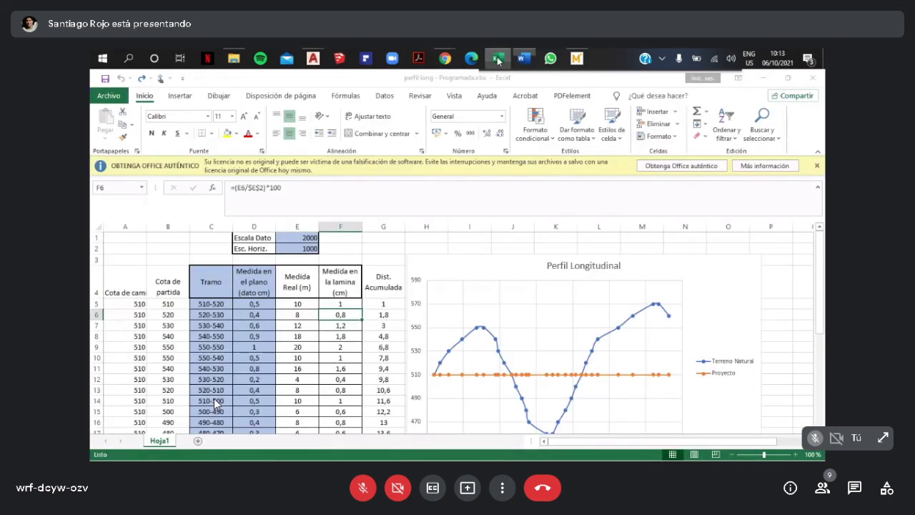
pyautogui.click(207, 304)
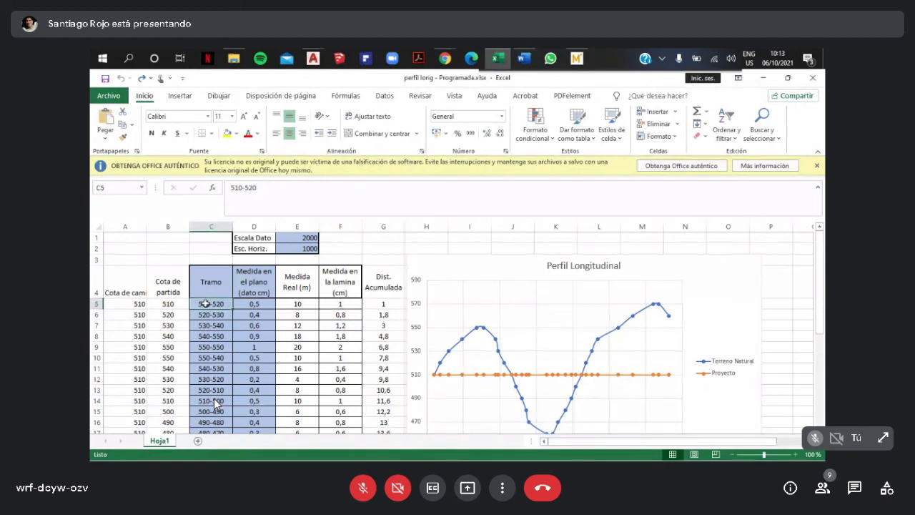
pyautogui.moveTo(254, 292); pyautogui.dragTo(255, 306)
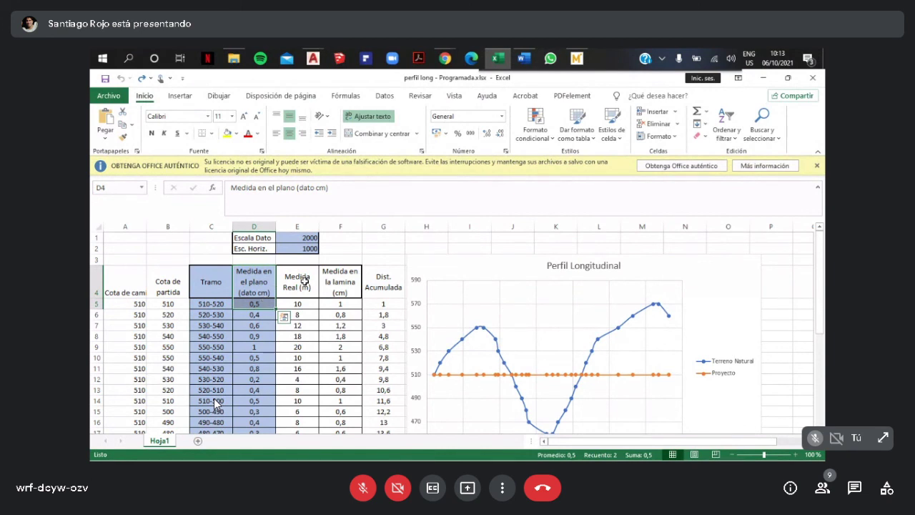
pyautogui.moveTo(304, 282); pyautogui.dragTo(344, 303)
pyautogui.click(341, 289)
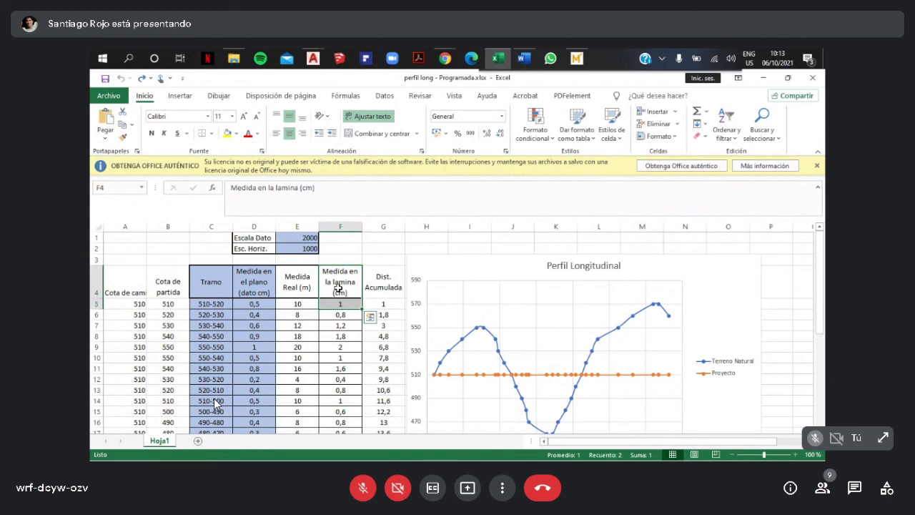
# Dismiss the Office licence notice and highlight the table headers from Tramo to Medida en la lamina (cm).
pyautogui.click(817, 165)
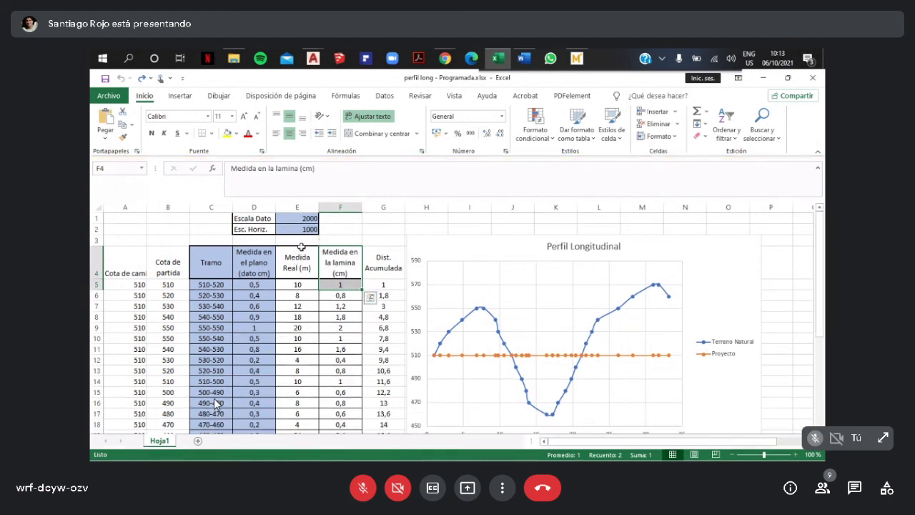
pyautogui.scroll(-1, 301, 250)
pyautogui.scroll(1, 301, 252)
pyautogui.moveTo(199, 262); pyautogui.dragTo(341, 263)
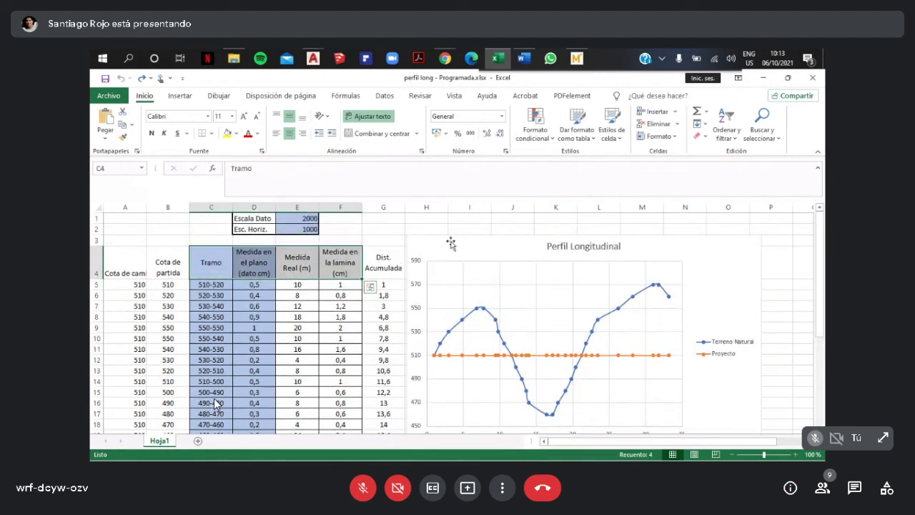
pyautogui.click(383, 230)
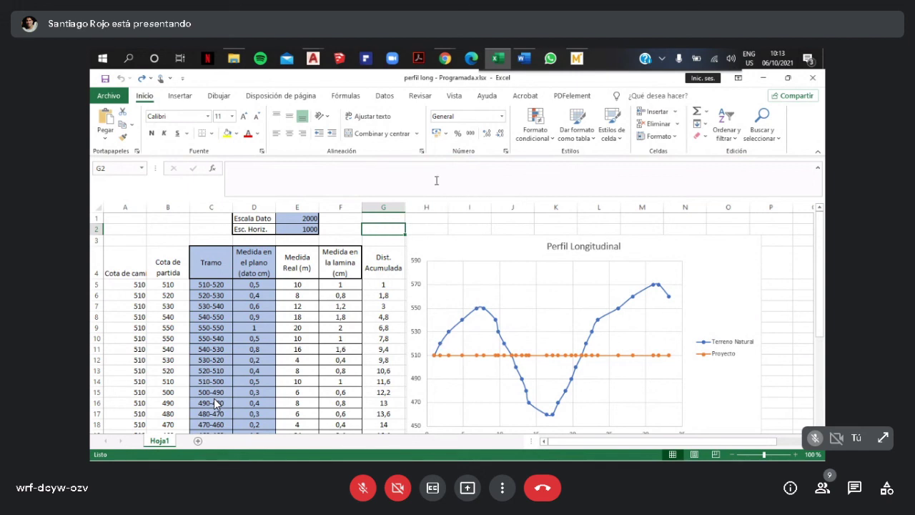
# Switch to the Dibujo1 drawing in AutoCAD and examine how the route crosses the contour lines between the 205.00 and 165.00 elevations.
pyautogui.click(313, 59)
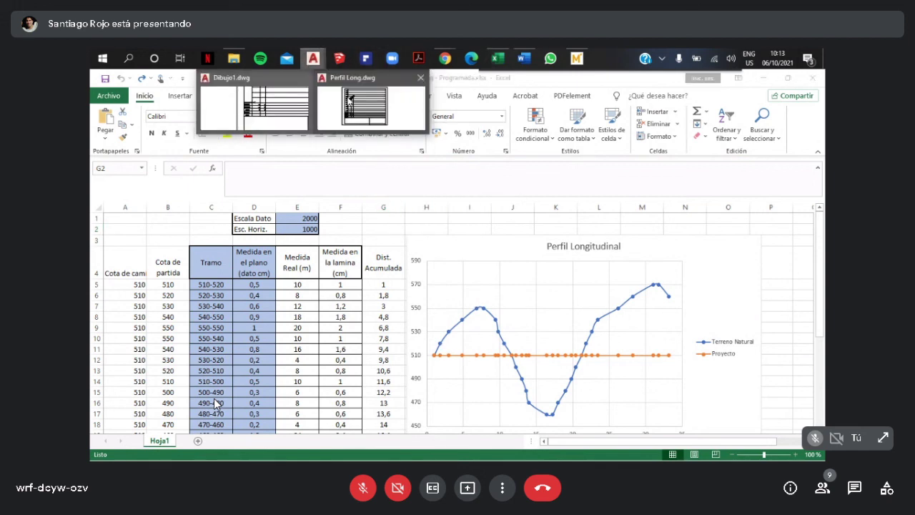
pyautogui.click(271, 115)
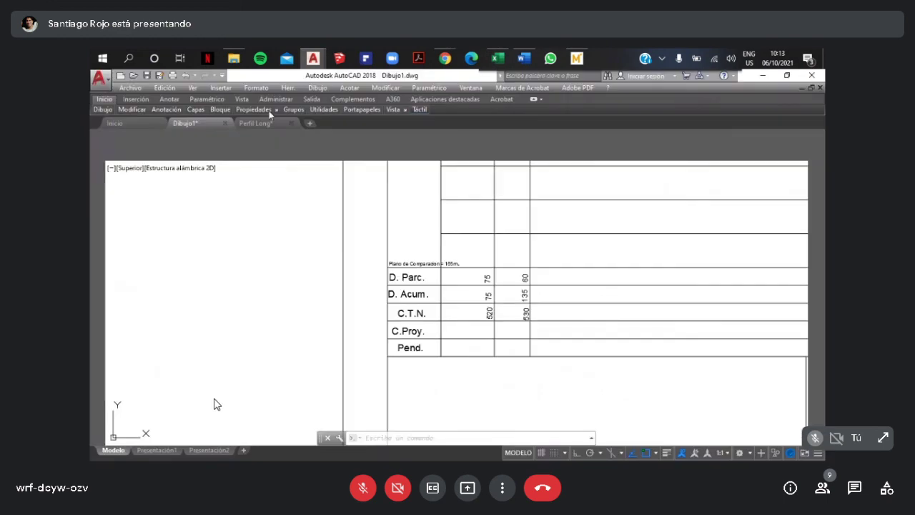
pyautogui.scroll(8, 473, 284)
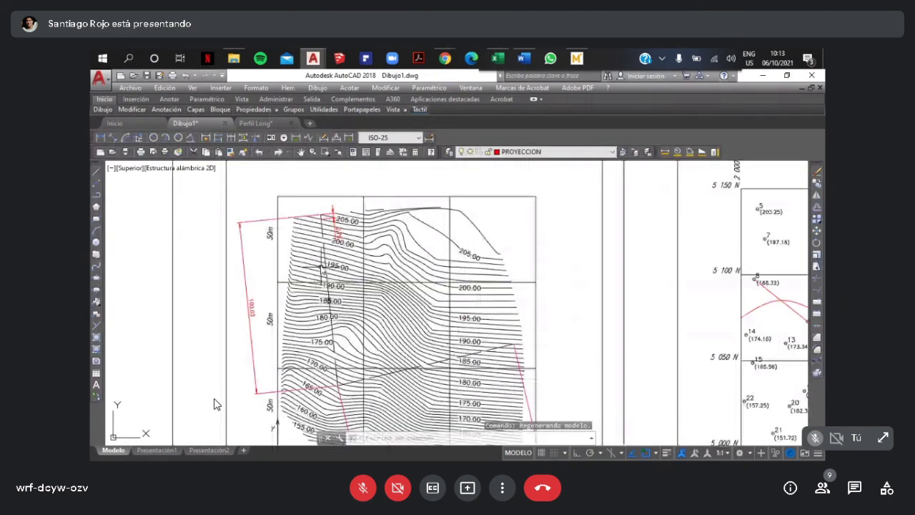
pyautogui.scroll(2, 326, 235)
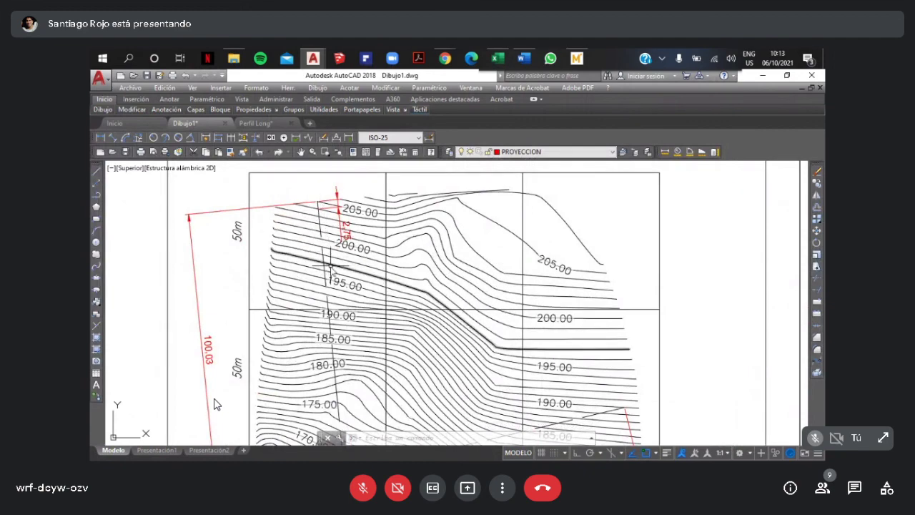
pyautogui.scroll(-2, 330, 266)
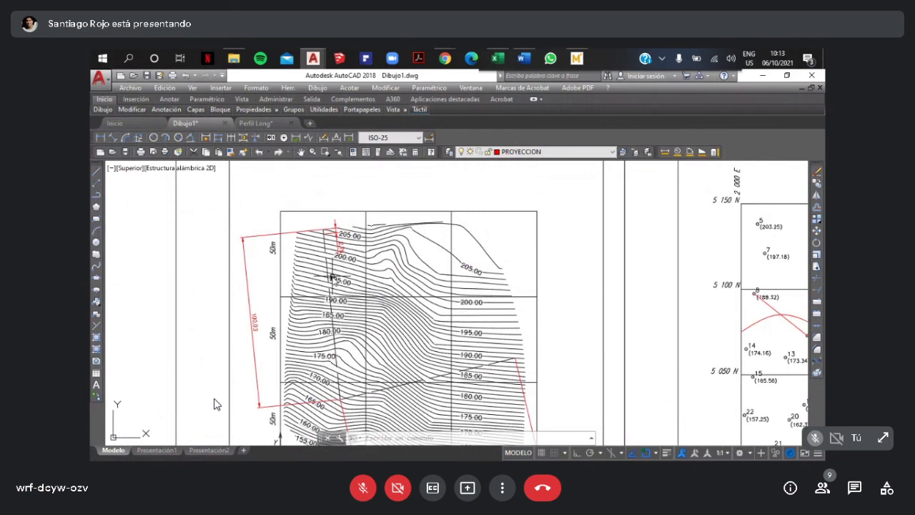
pyautogui.scroll(3, 331, 276)
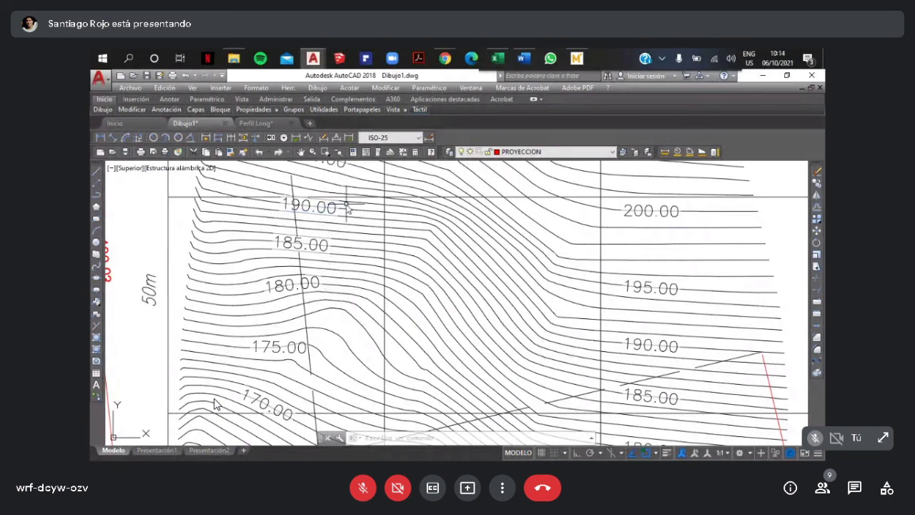
pyautogui.scroll(-2, 331, 267)
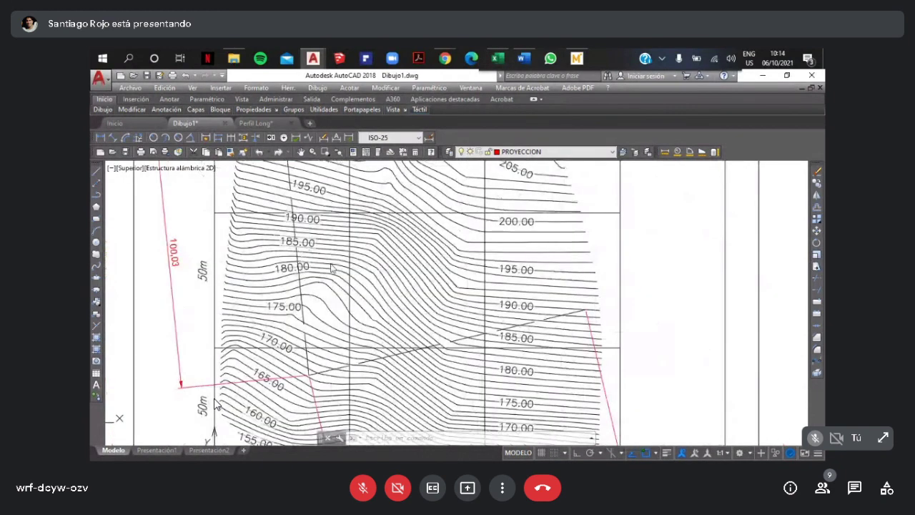
pyautogui.scroll(-2, 387, 238)
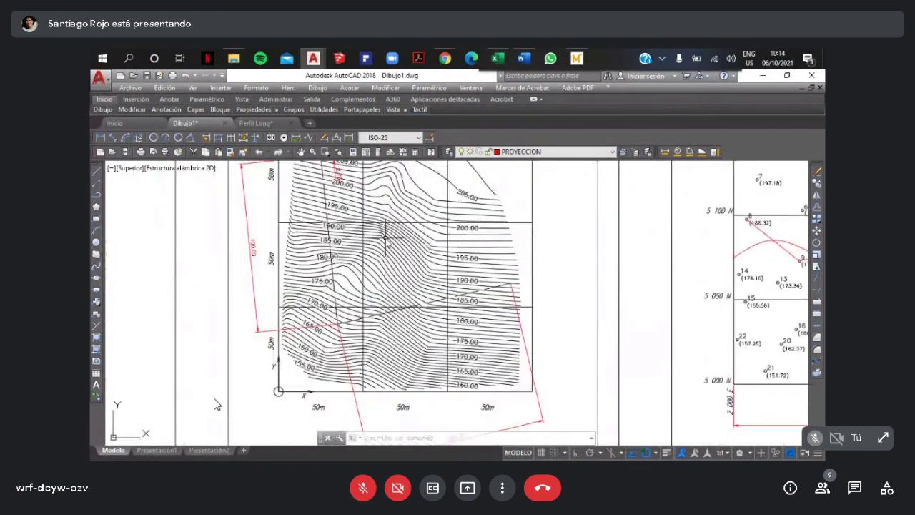
pyautogui.moveTo(386, 238)
pyautogui.mouseDown(button='middle')
pyautogui.moveTo(407, 251)
pyautogui.moveTo(404, 232)
pyautogui.mouseUp(button='middle')
pyautogui.moveTo(424, 203); pyautogui.dragTo(434, 214, button='middle')
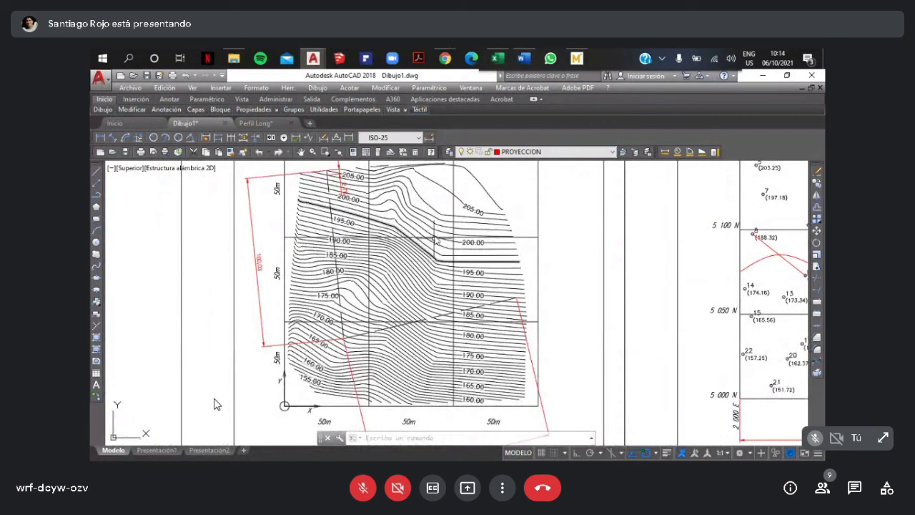
pyautogui.moveTo(485, 242); pyautogui.dragTo(507, 263, button='middle')
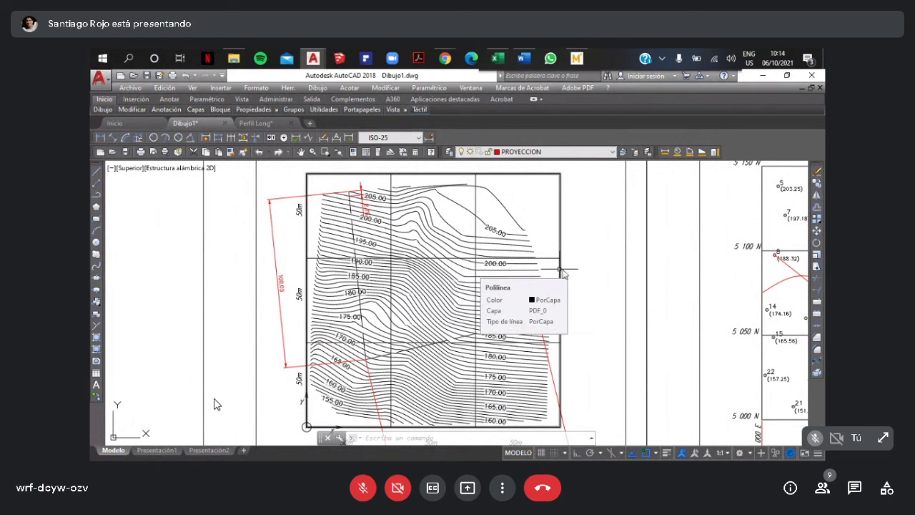
# Delete the red aligned dimensions measuring the route segments on the contour plan.
pyautogui.moveTo(613, 248); pyautogui.dragTo(594, 227)
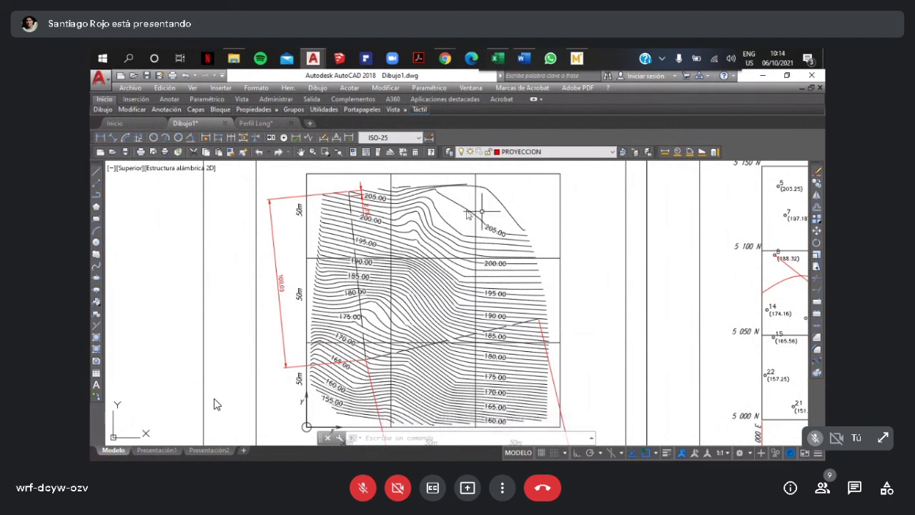
pyautogui.click(360, 197)
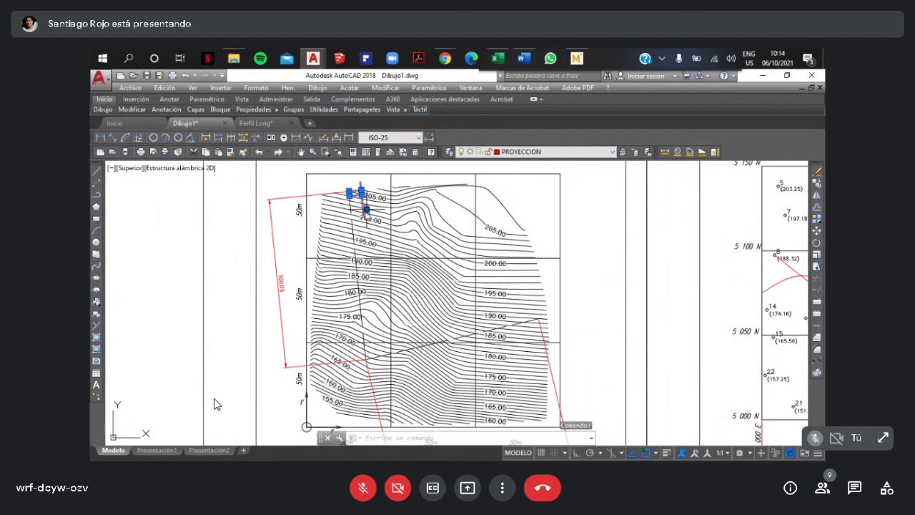
pyautogui.click(278, 284)
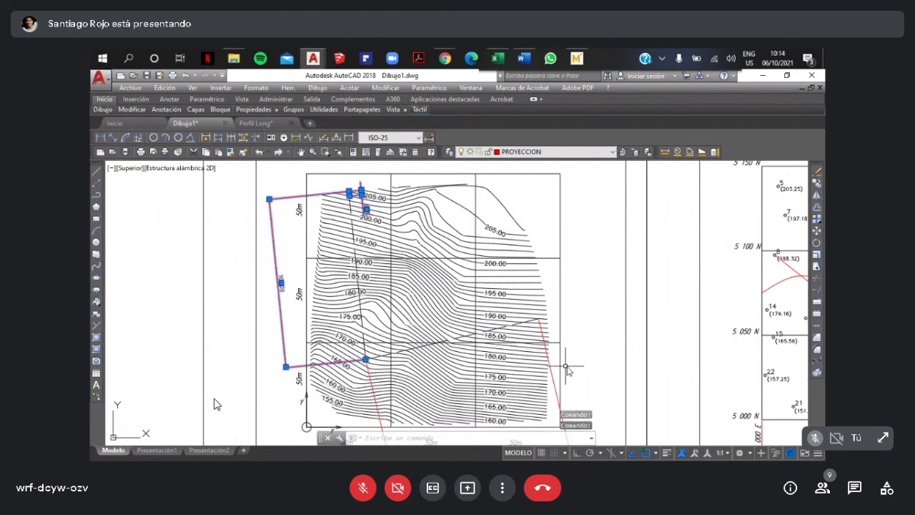
pyautogui.moveTo(566, 367)
pyautogui.mouseDown(button='middle')
pyautogui.moveTo(561, 335)
pyautogui.moveTo(583, 335)
pyautogui.mouseUp(button='middle')
pyautogui.press('Delete')
pyautogui.moveTo(599, 304); pyautogui.dragTo(544, 304, button='middle')
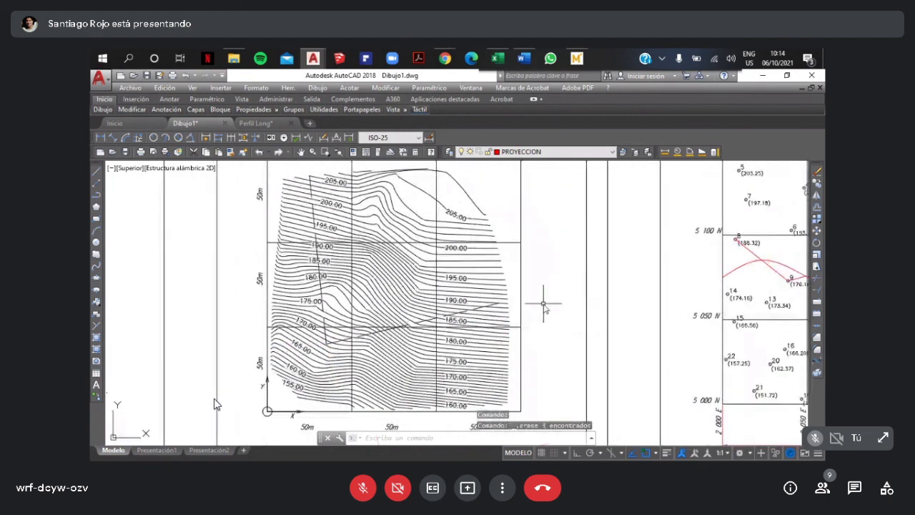
pyautogui.scroll(-2, 583, 304)
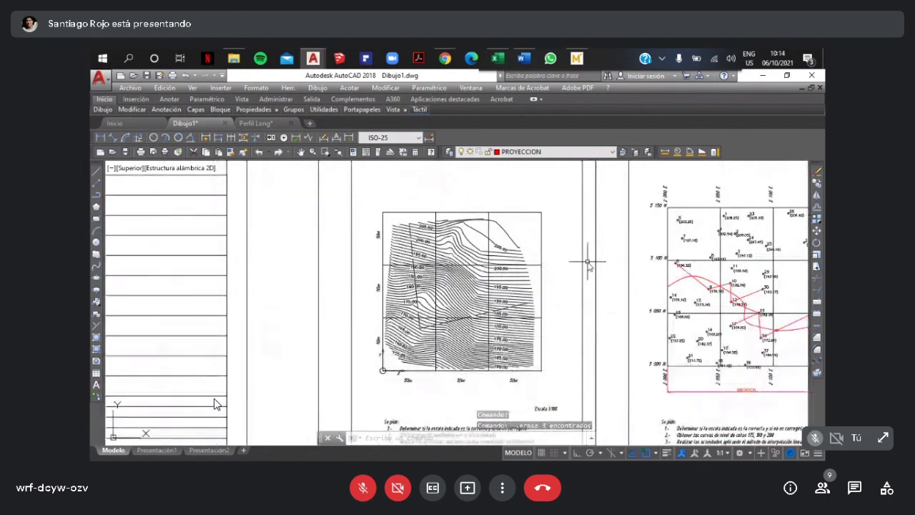